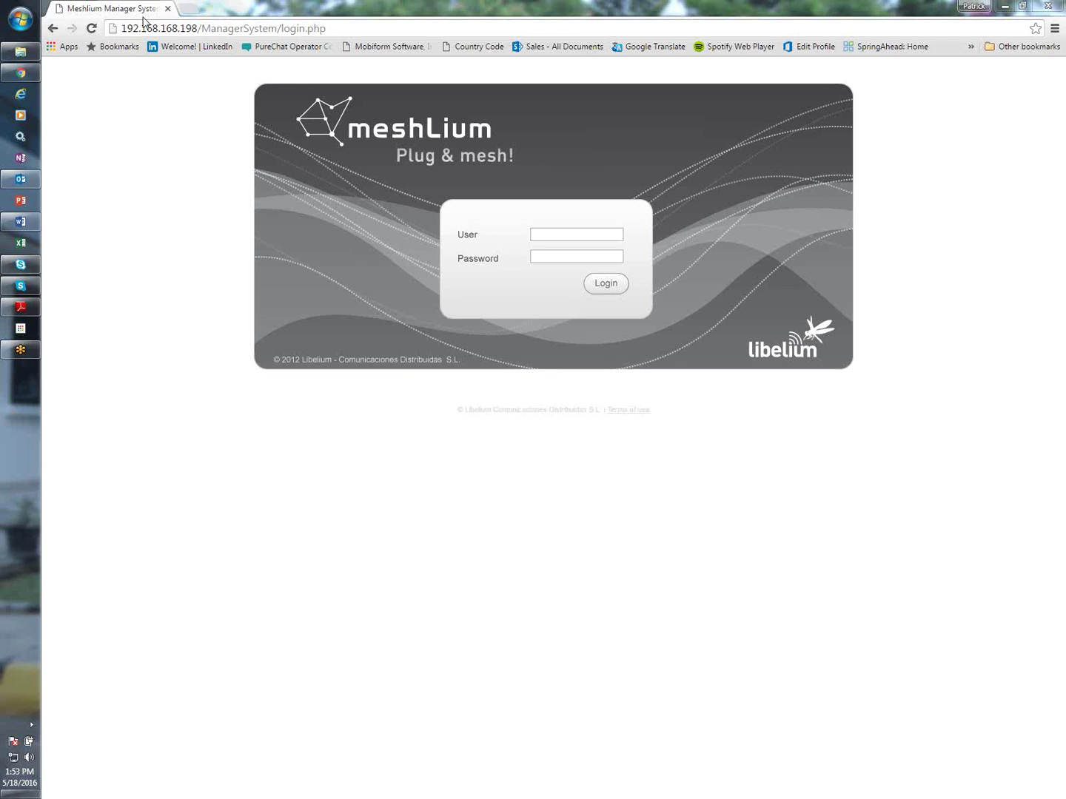
Log in to Meshlium Manager System 3.0 with the device's user name and password
drag(124, 28, 197, 28)
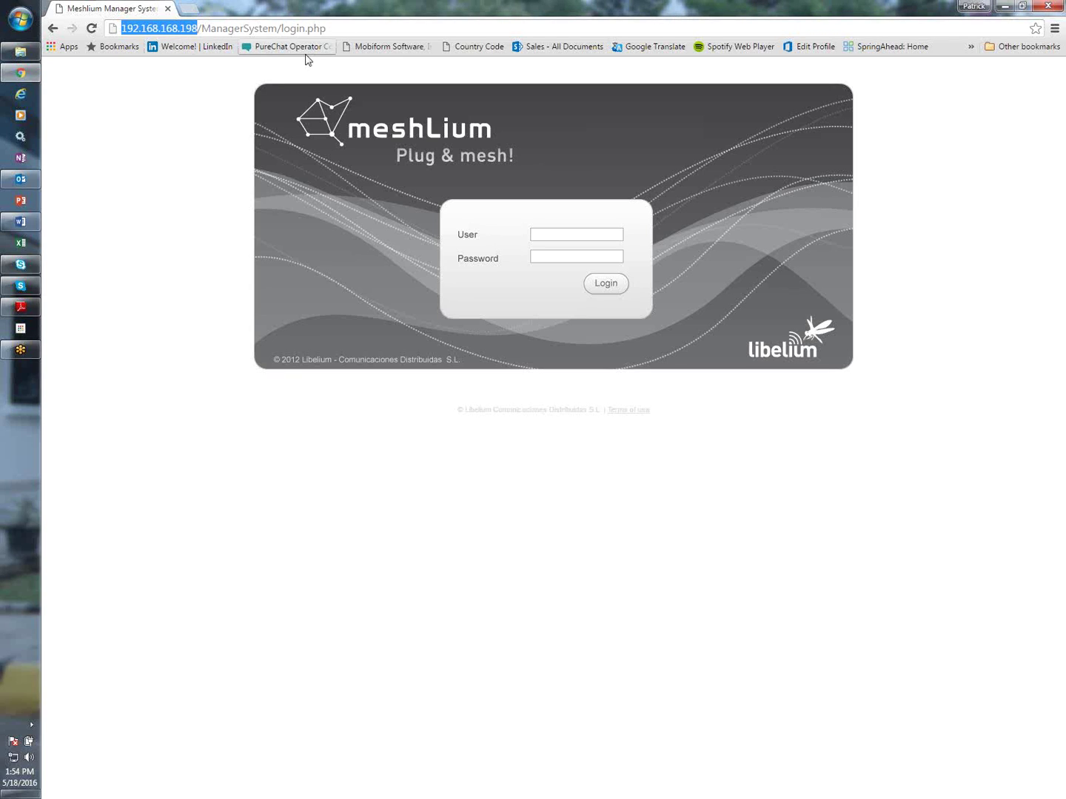
click(546, 236)
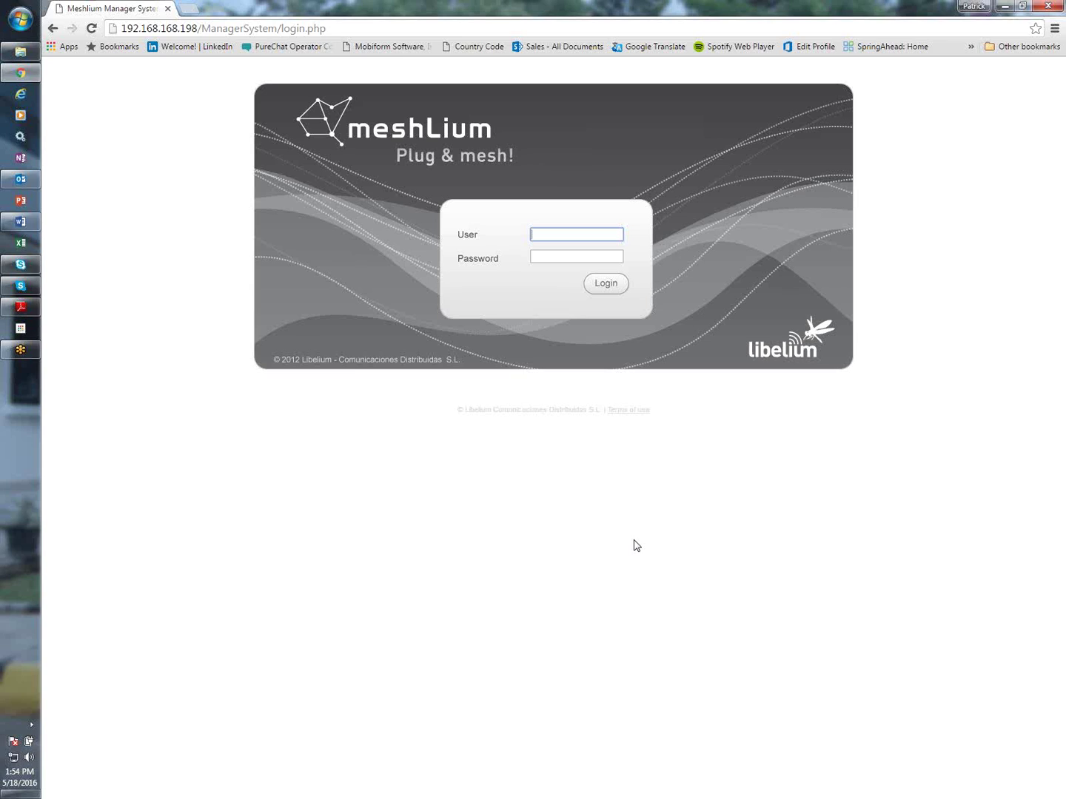
text(root)
key(Tab)
text(l)
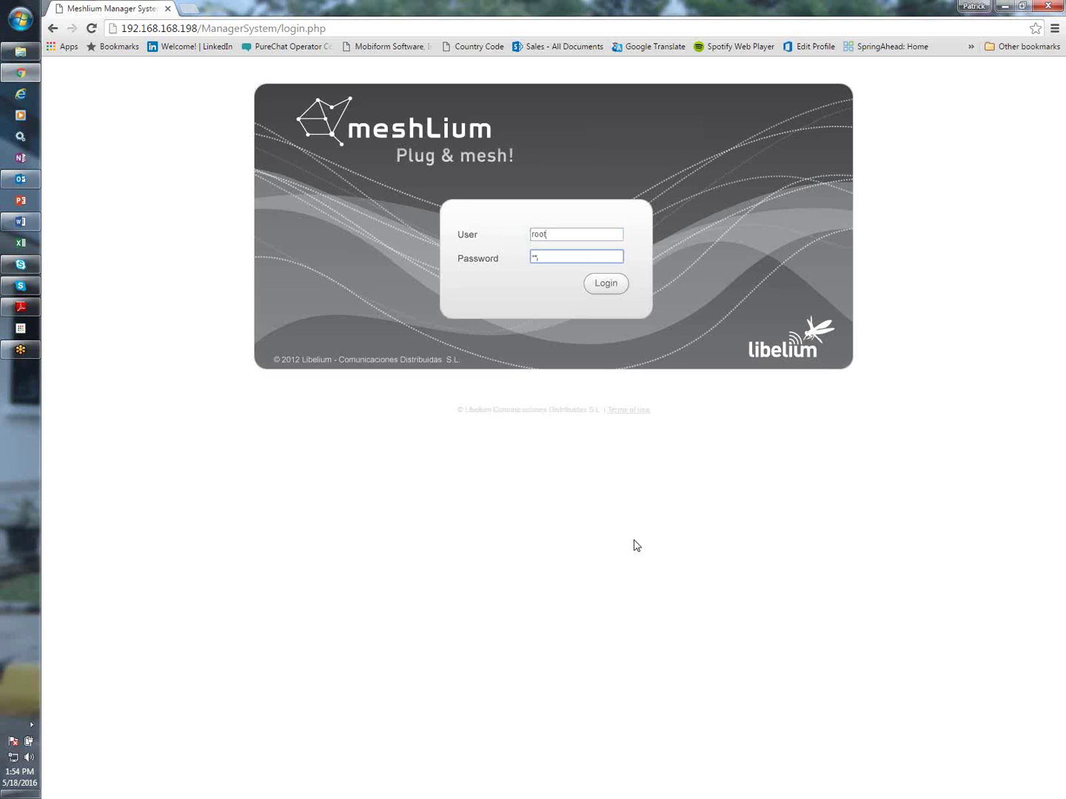
text(ibelium)
click(604, 288)
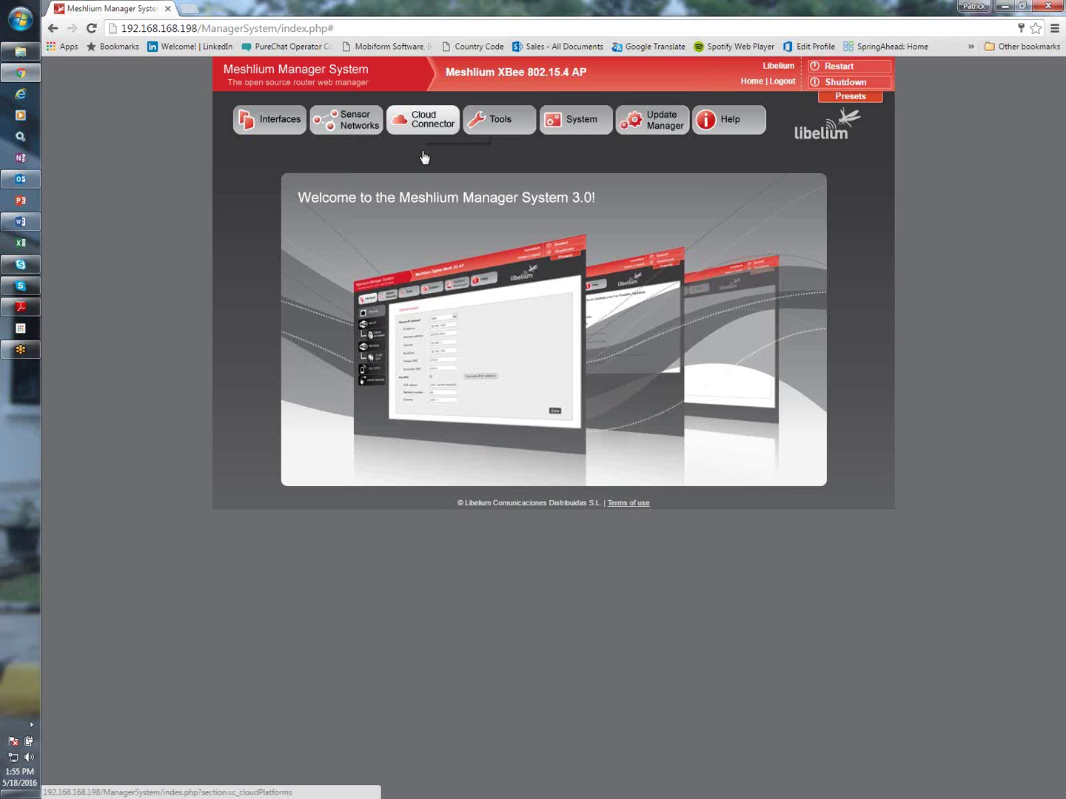
Open the B-Scada plugin settings under Cloud Connector M2M Platform and check server 192.168.168.195, port 1883
click(431, 126)
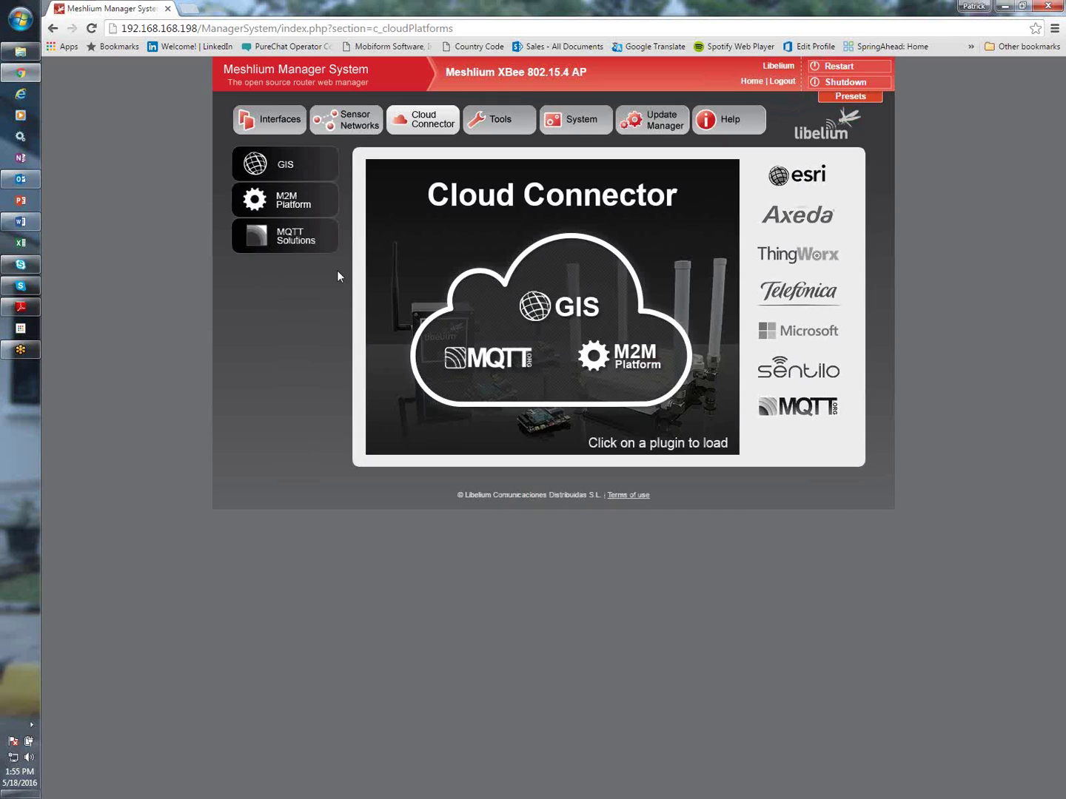
click(270, 205)
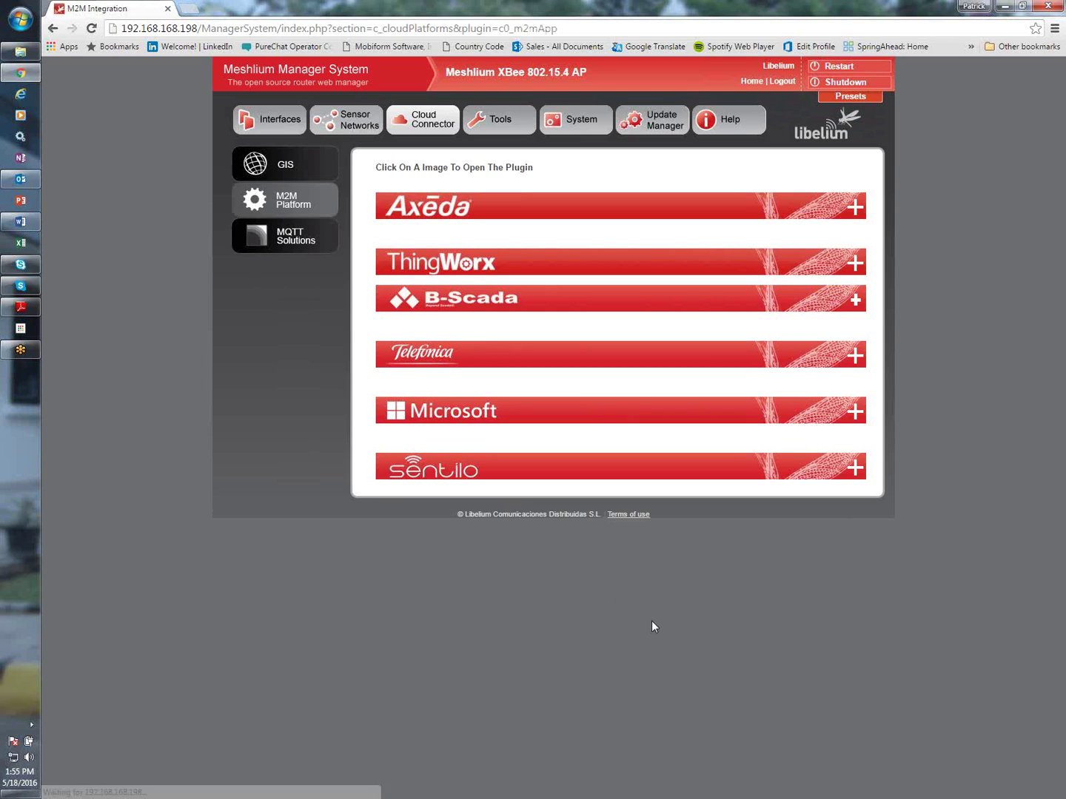
click(853, 300)
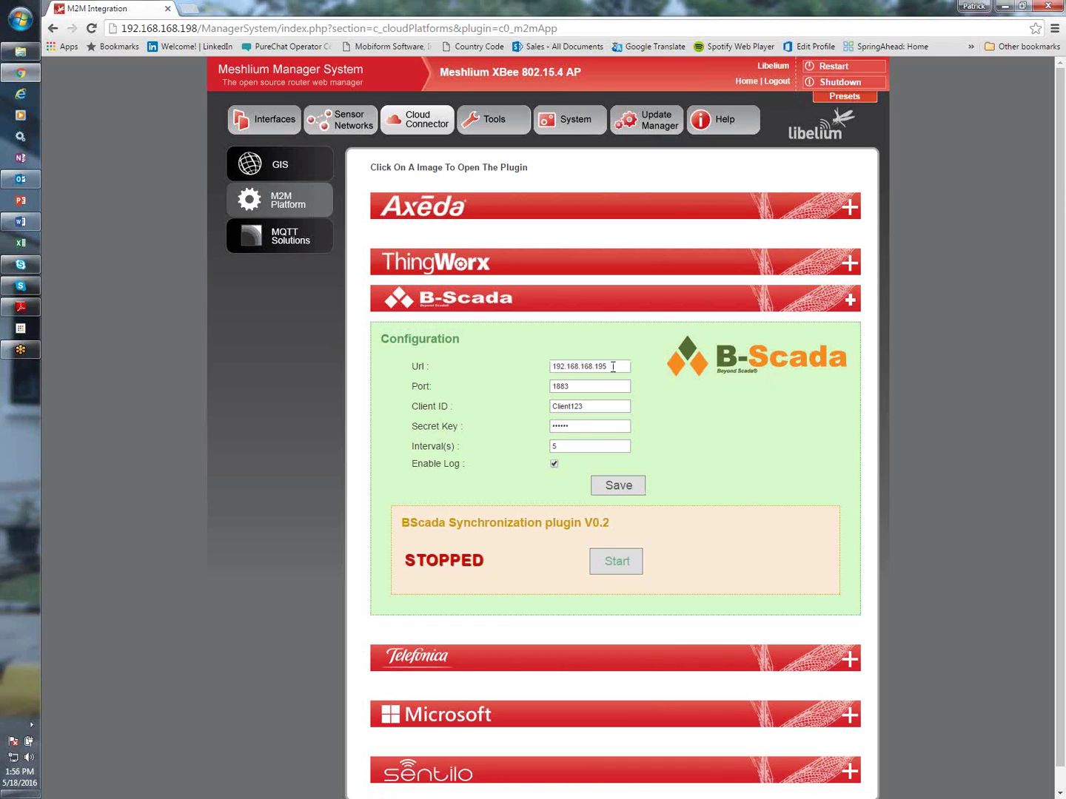
drag(614, 366, 490, 371)
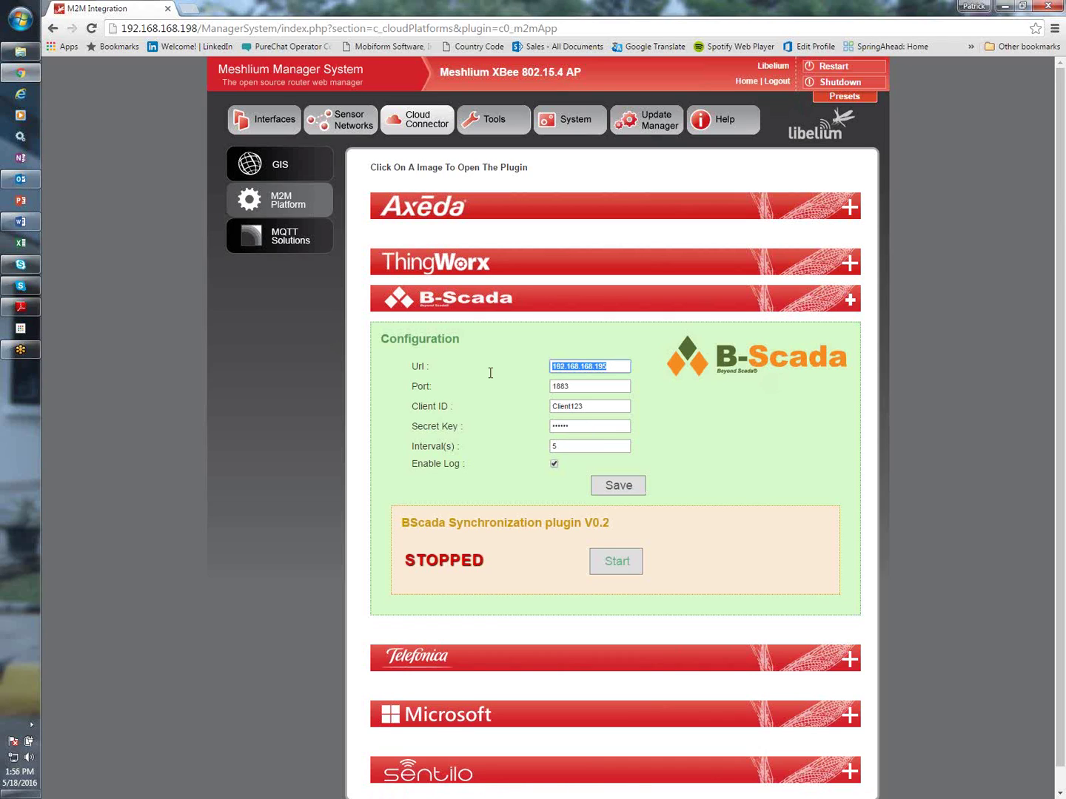
click(568, 386)
Review the client ID and secret key, then save the B-Scada configuration and start the plugin
click(583, 408)
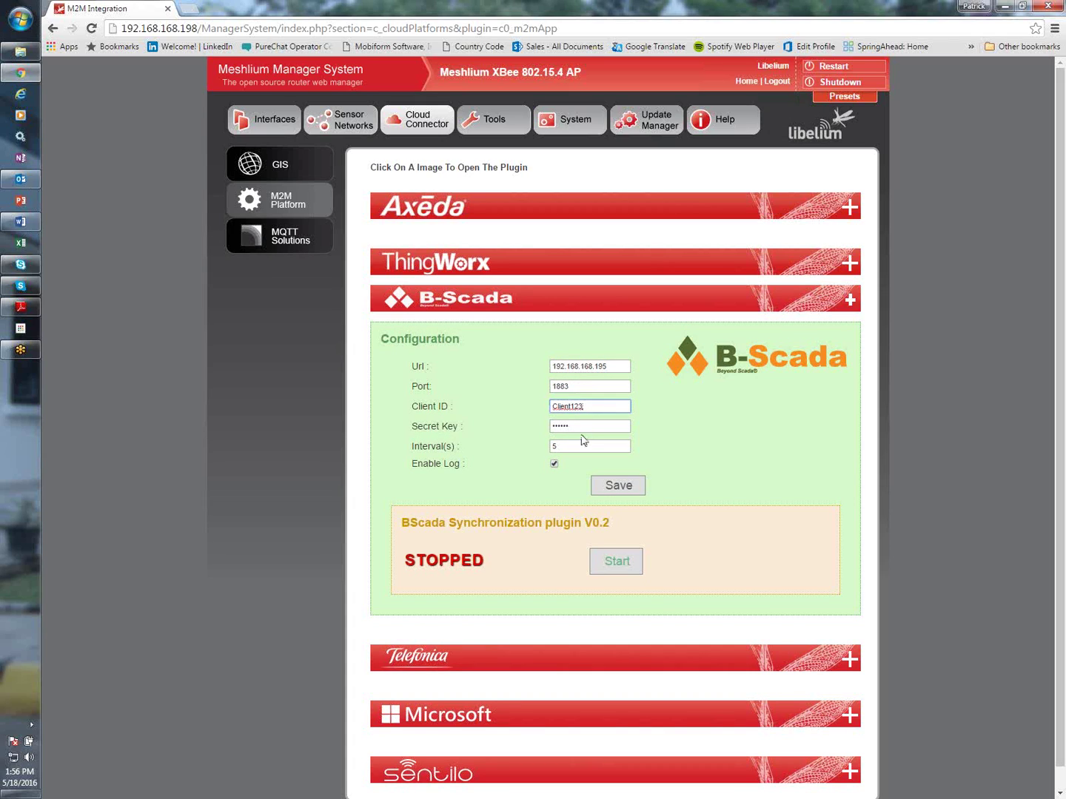
click(584, 426)
drag(592, 407, 515, 409)
click(606, 491)
click(624, 566)
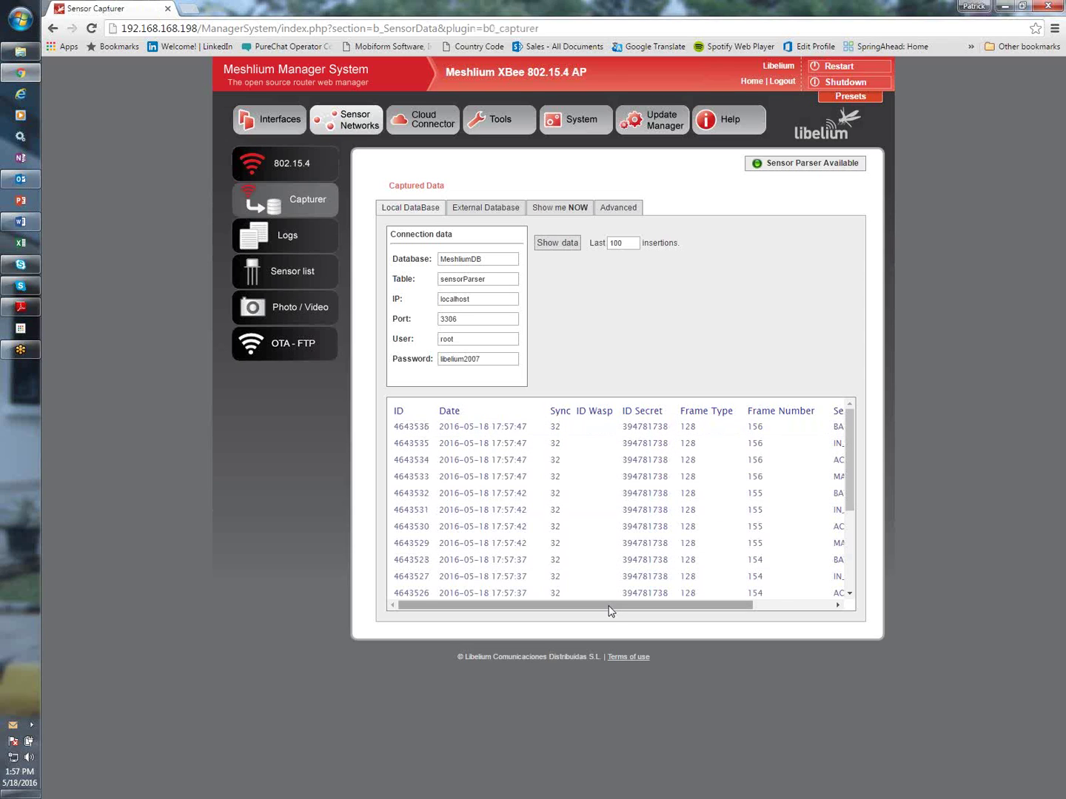
Scroll the captured-data table sideways to view the Sensor and Value columns, then back
drag(626, 605, 740, 593)
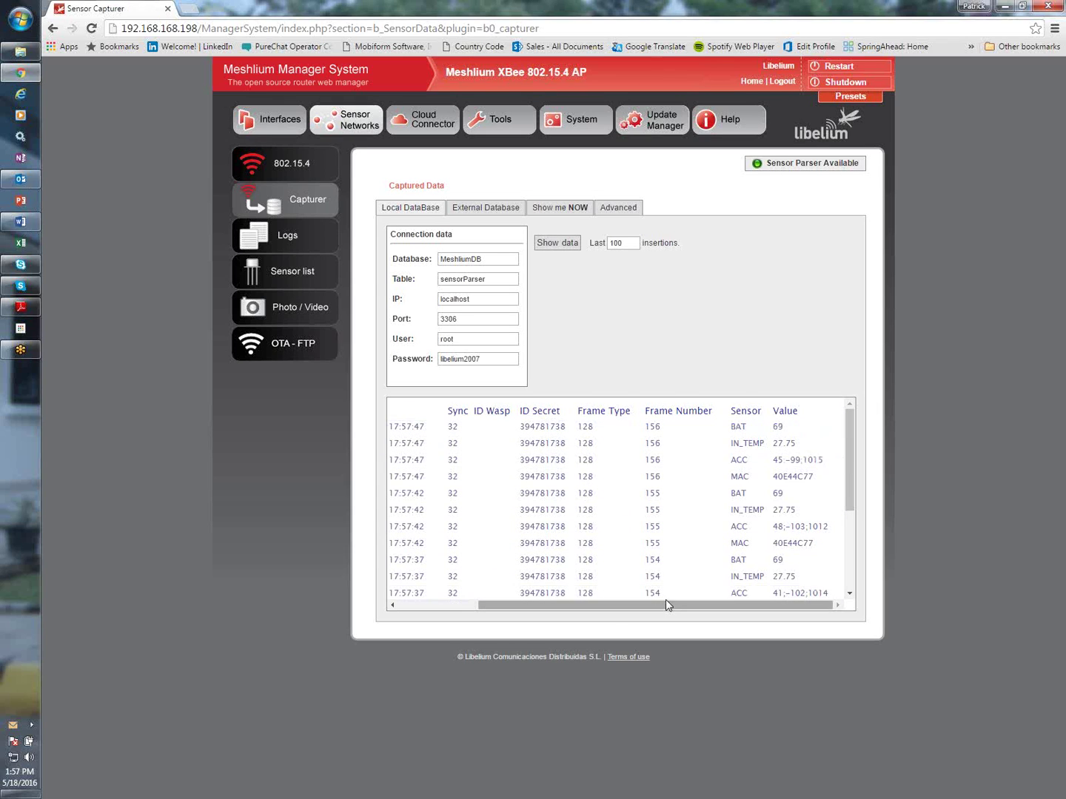
drag(665, 604, 546, 609)
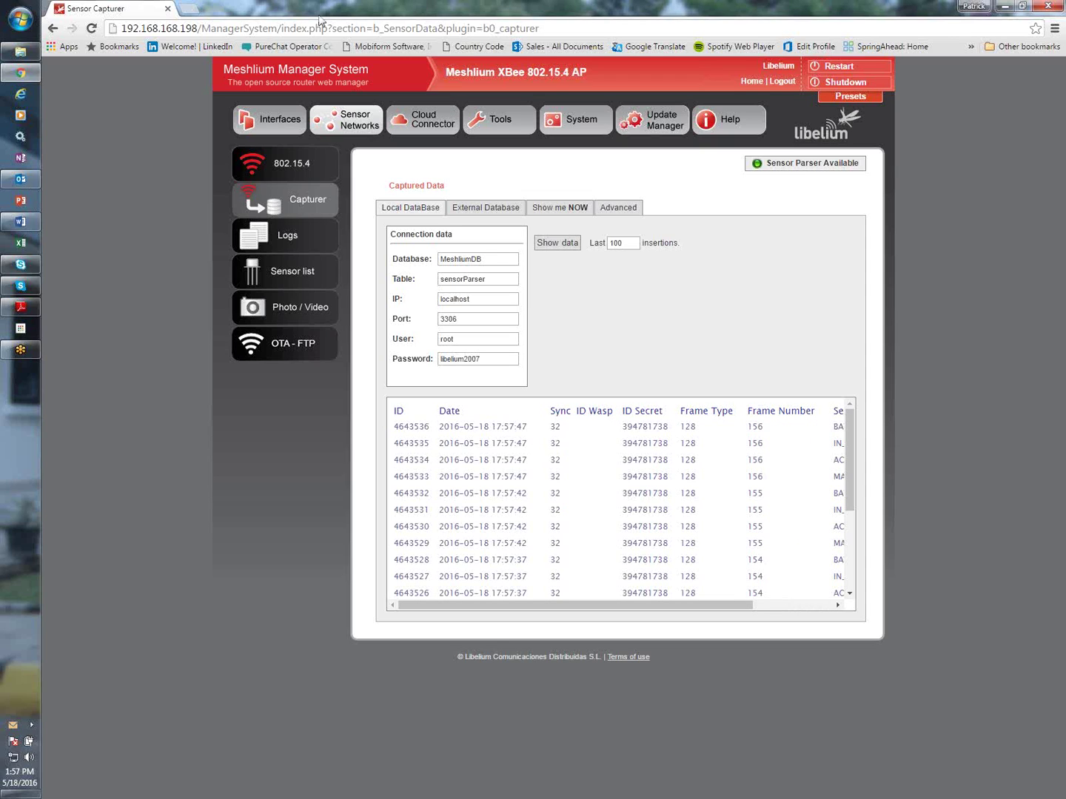
Reopen the B-Scada plugin under M2M Platform and confirm it still shows RUNNING
click(424, 120)
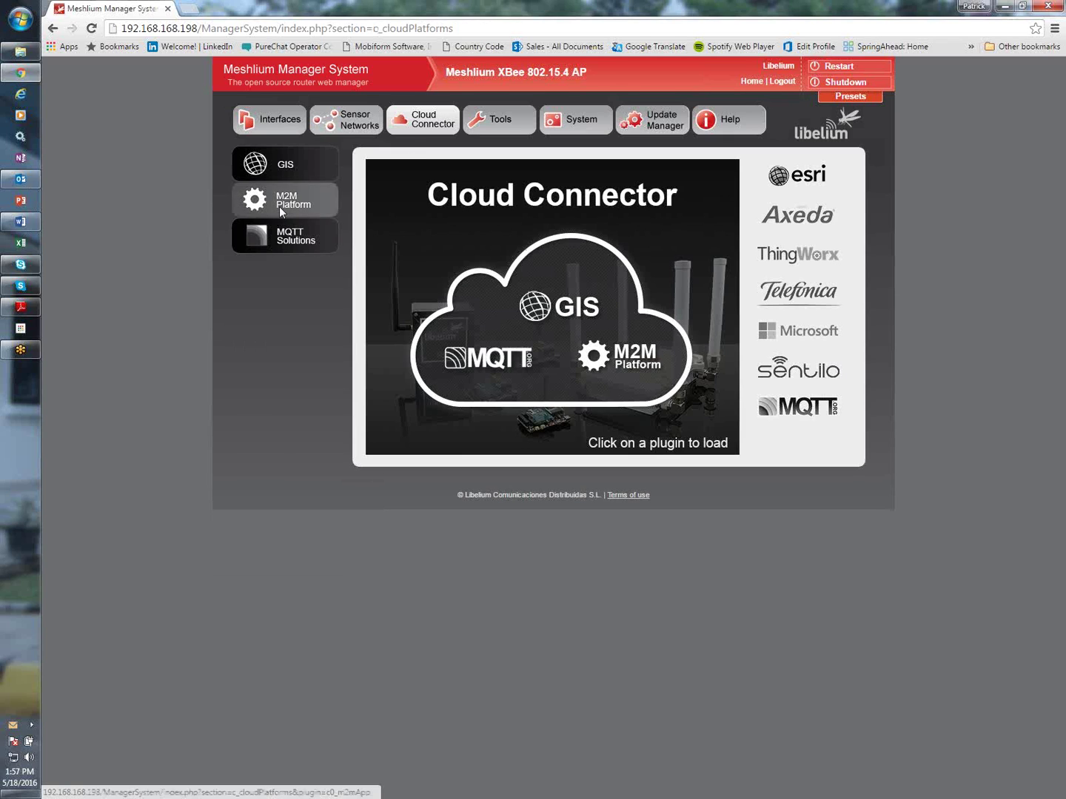
click(279, 210)
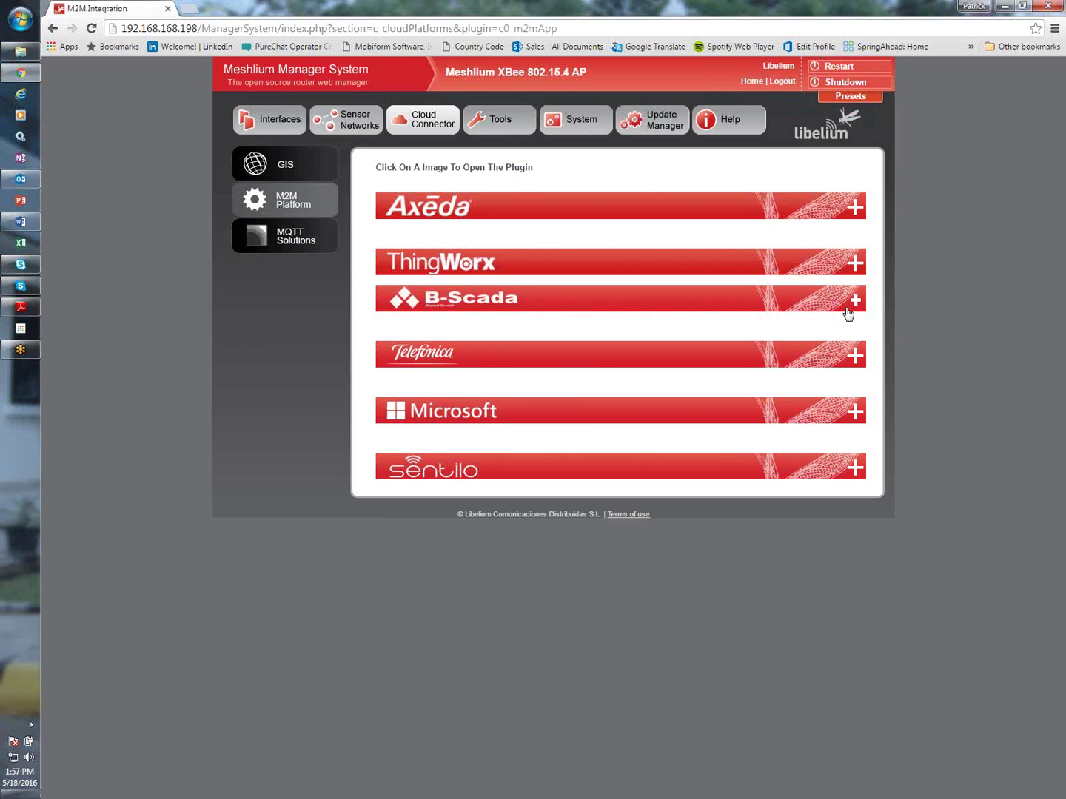
click(847, 311)
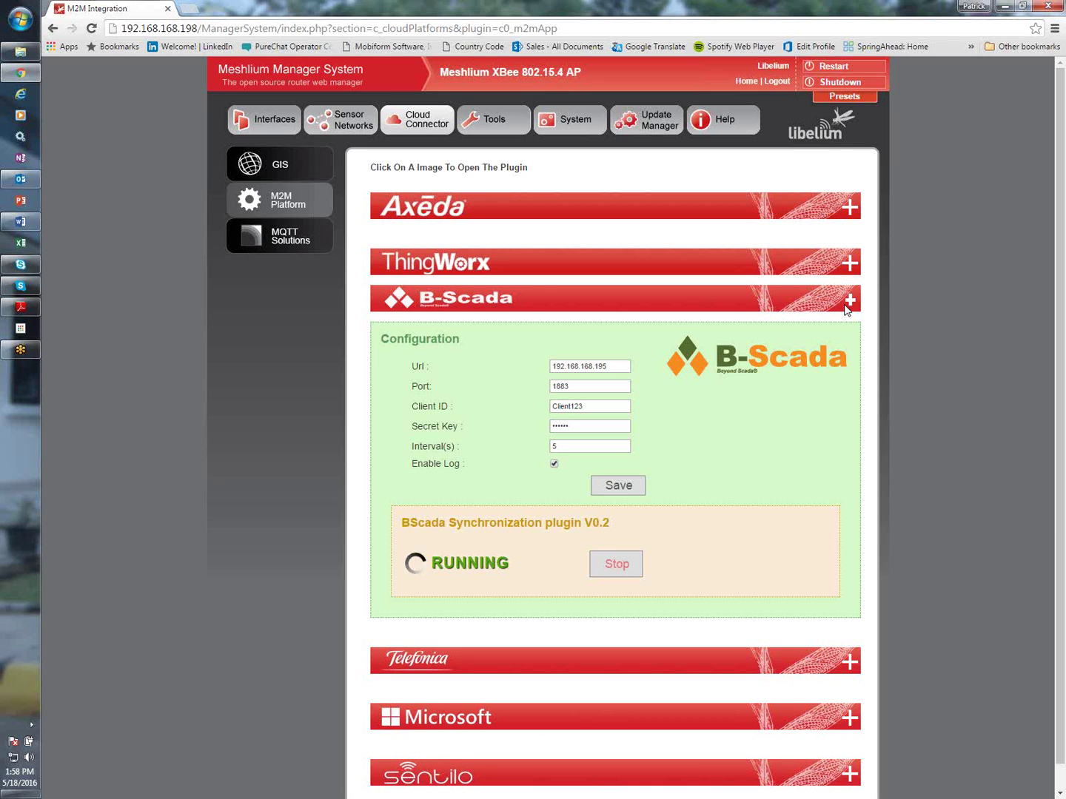
Minimize the browser and launch Data Model Designer from the Status Enterprise Application Launcher
click(1005, 7)
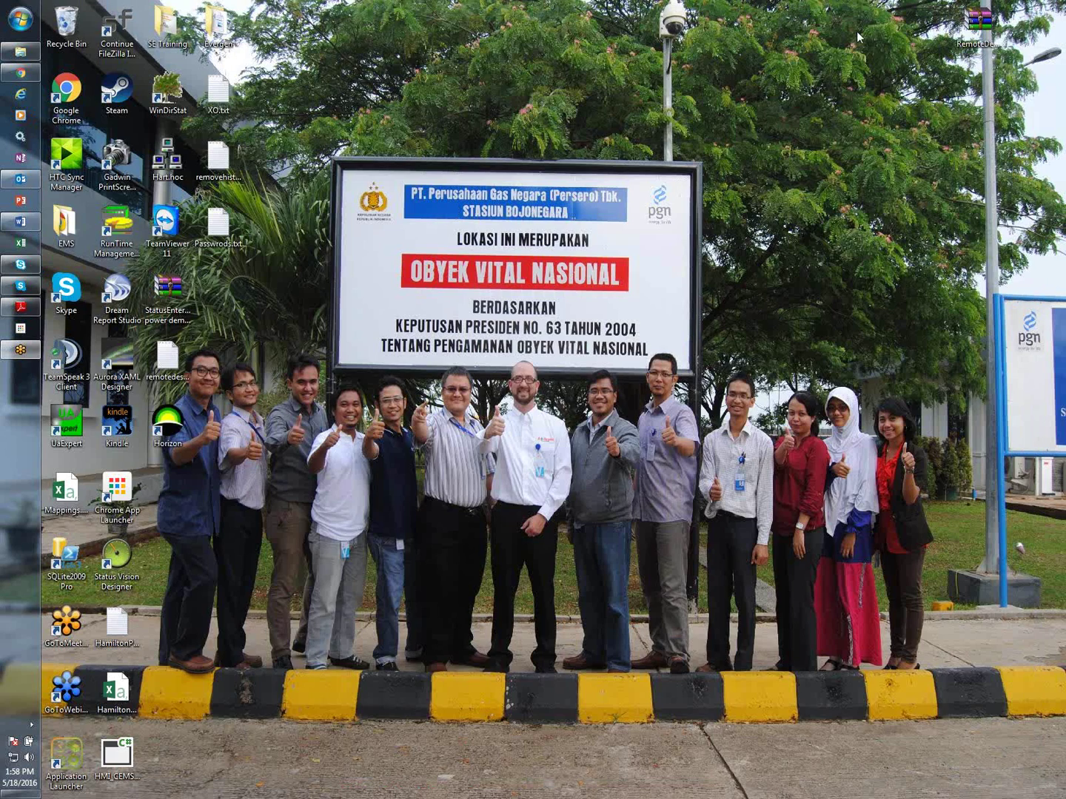
click(20, 20)
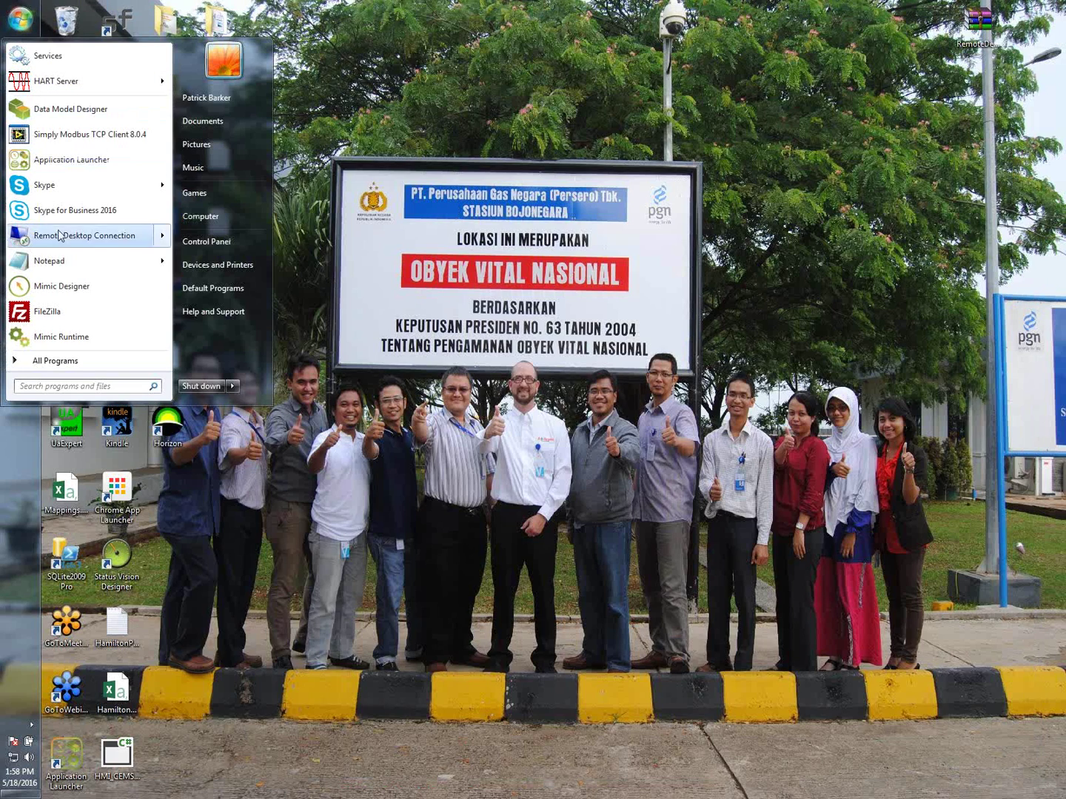
click(64, 161)
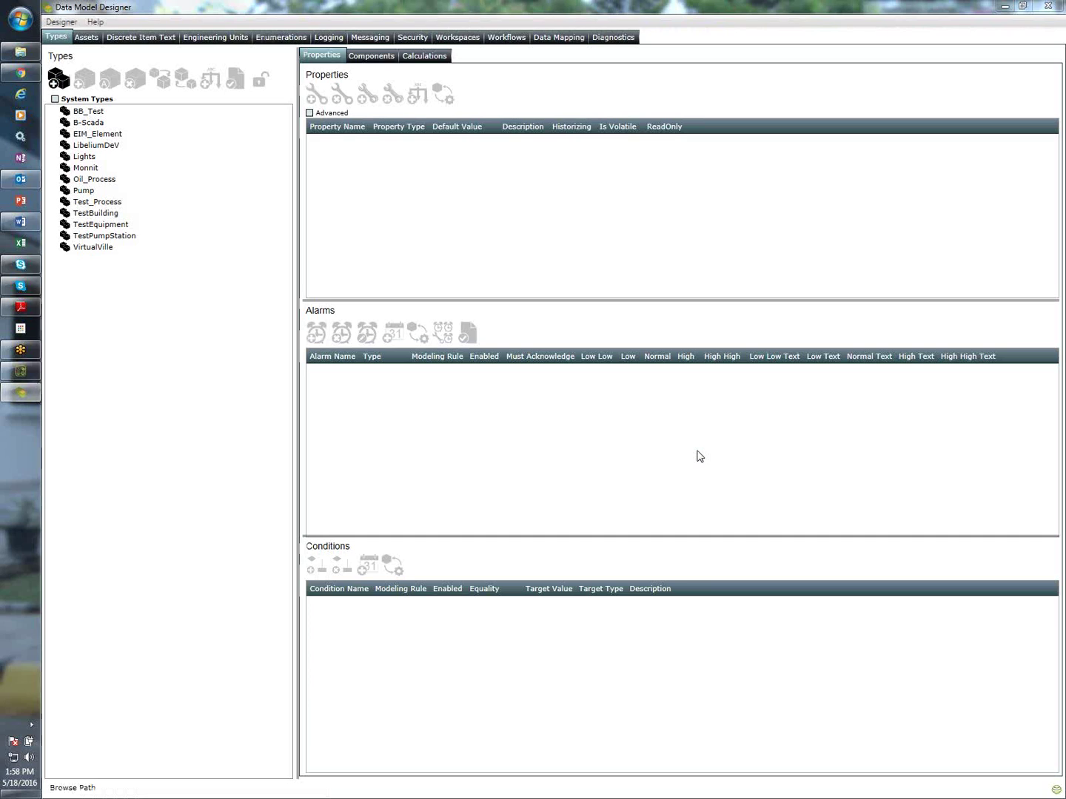
Inspect the LibeliumDeV type's Battery, Internal Temperature and Mac properties
click(69, 150)
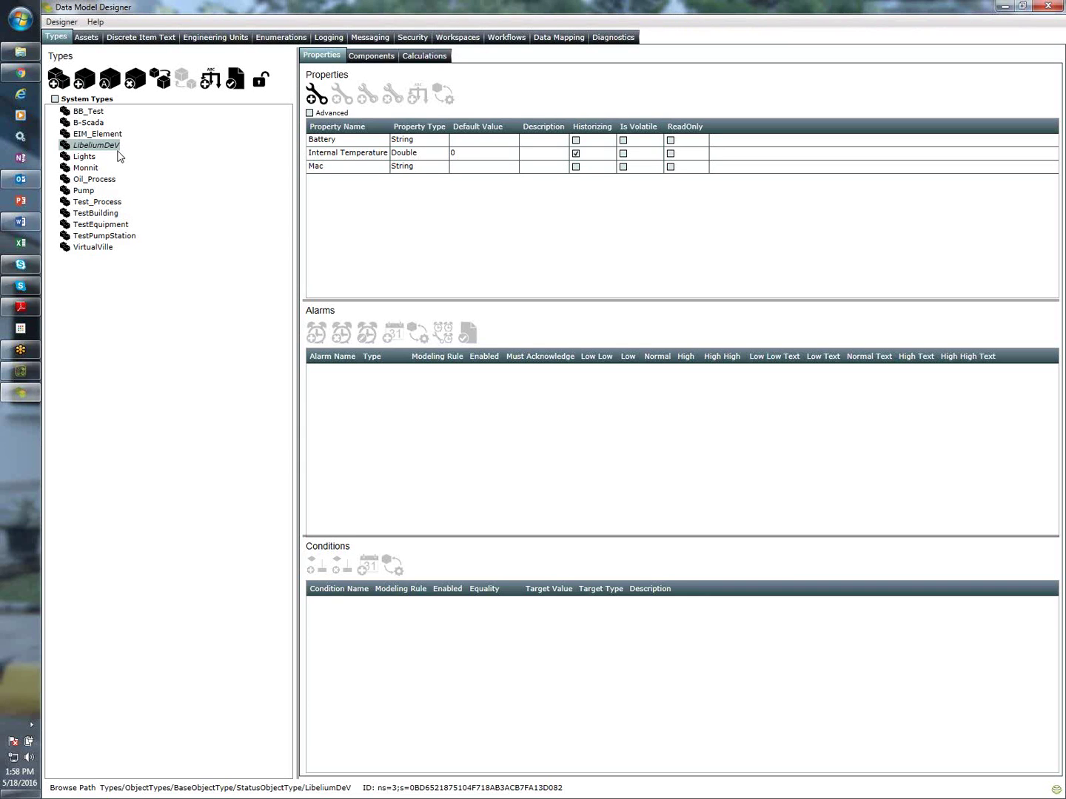
click(366, 154)
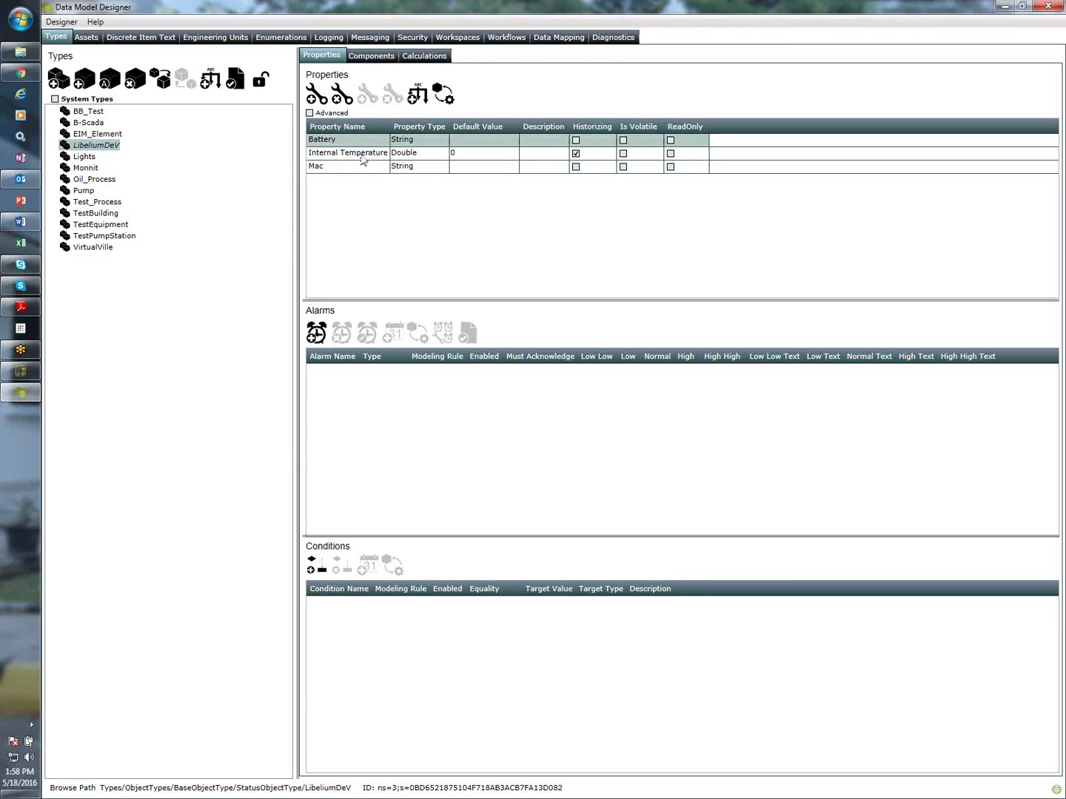
click(348, 141)
click(339, 153)
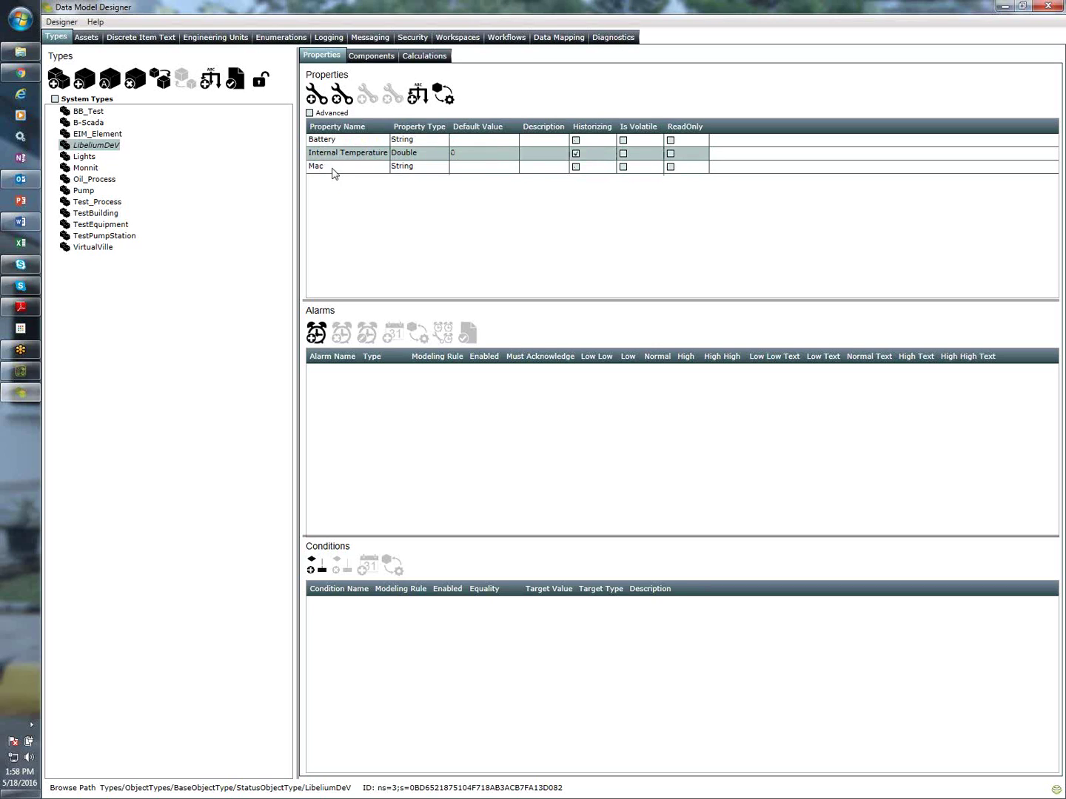
click(323, 169)
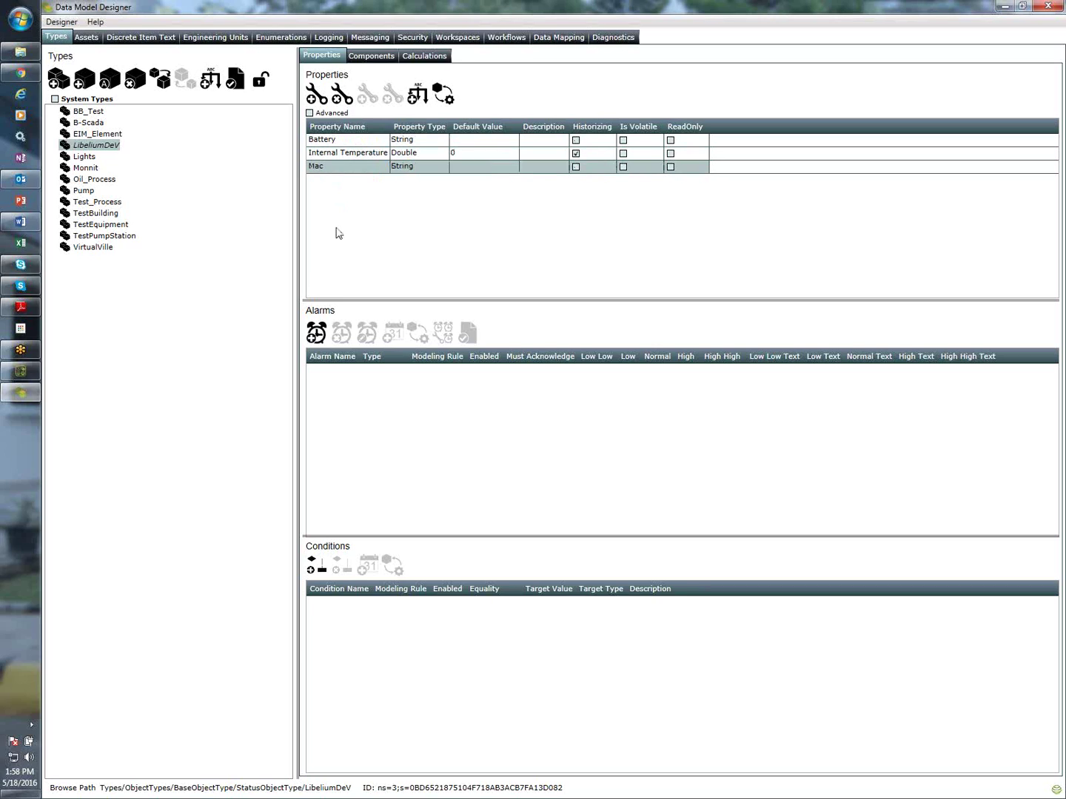
Create a LibeliumDeV-type asset under Libelium Development with the default name LibeliumDeV1
click(87, 38)
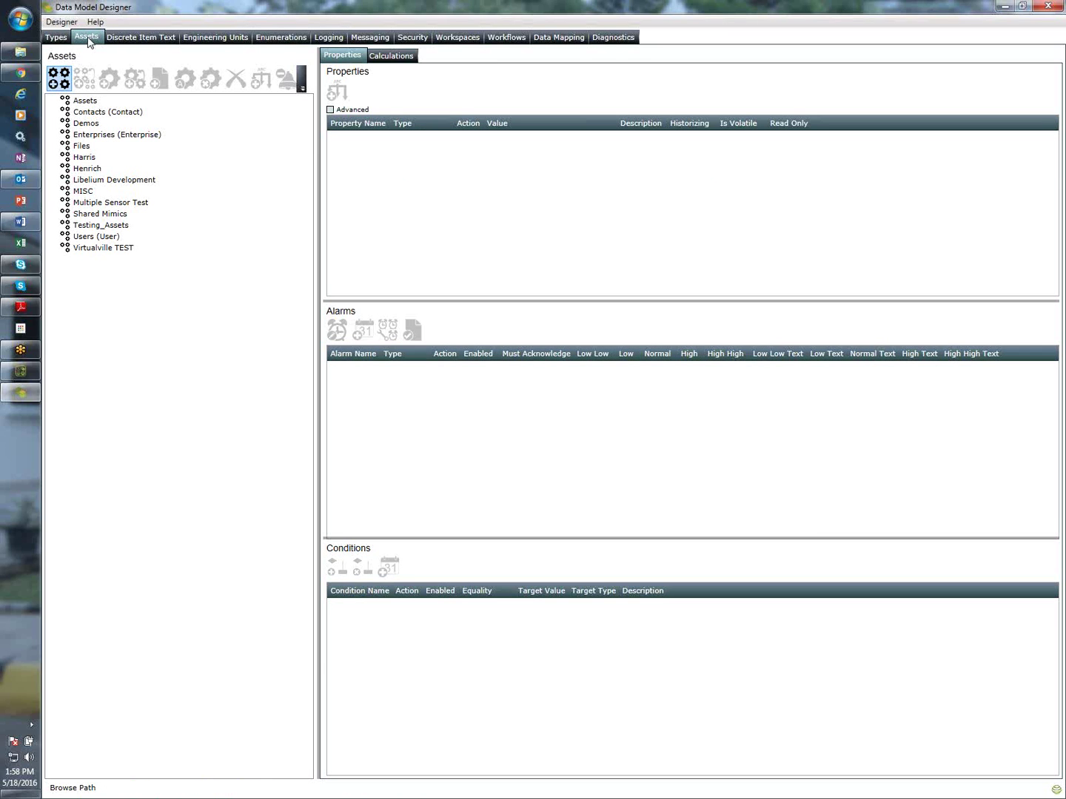
click(89, 184)
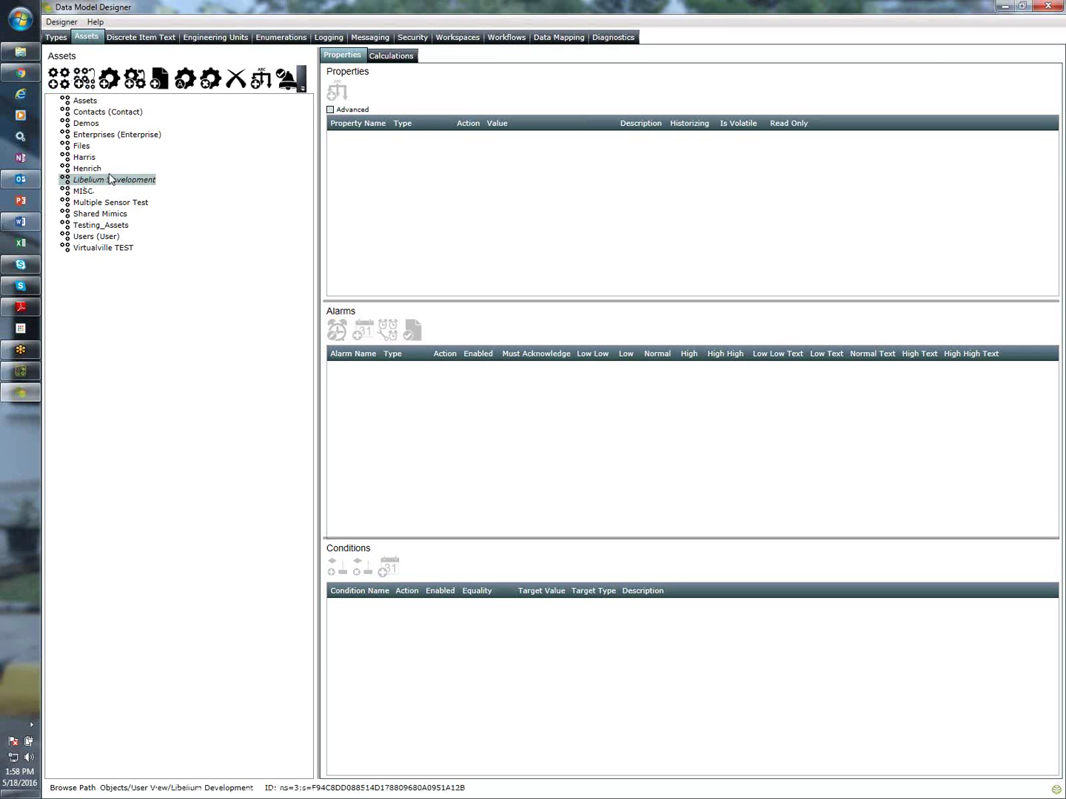
click(106, 86)
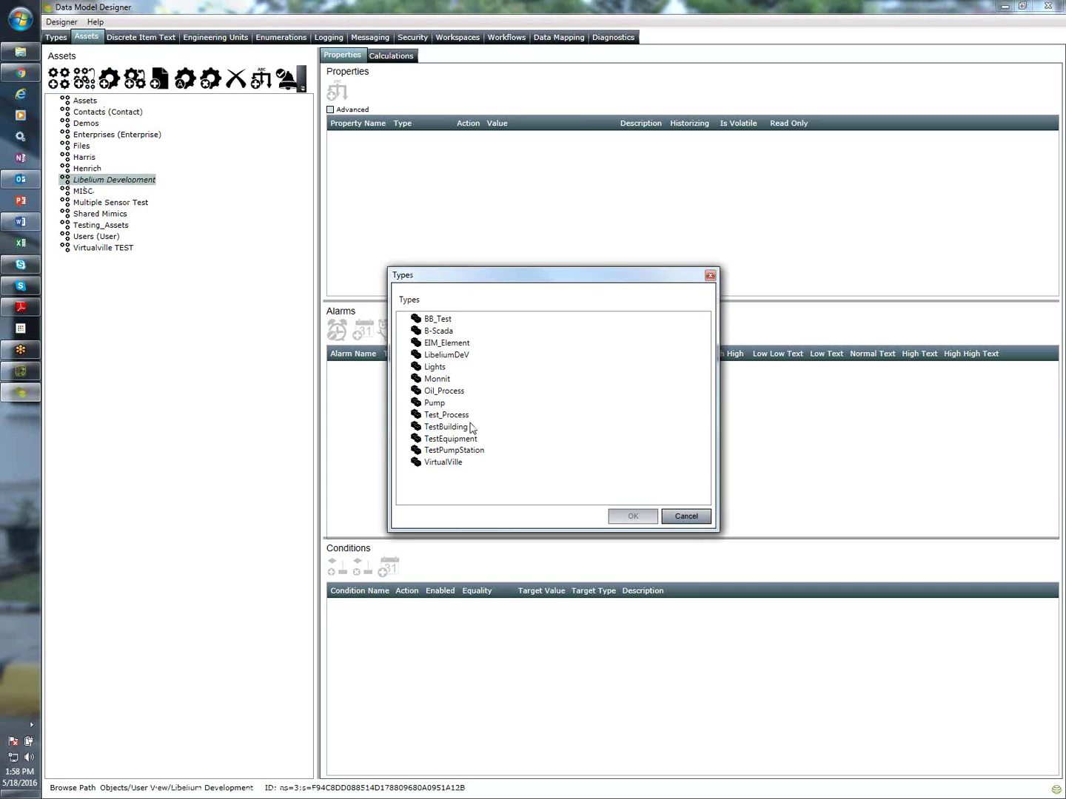
click(446, 357)
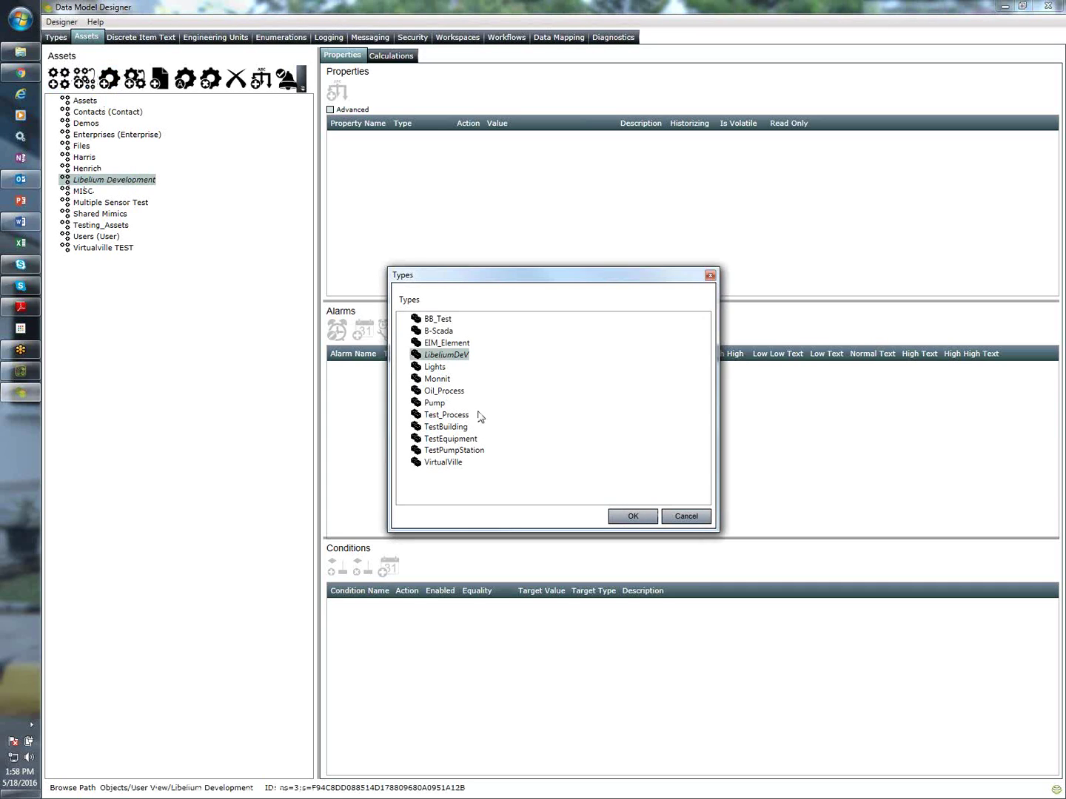
click(633, 516)
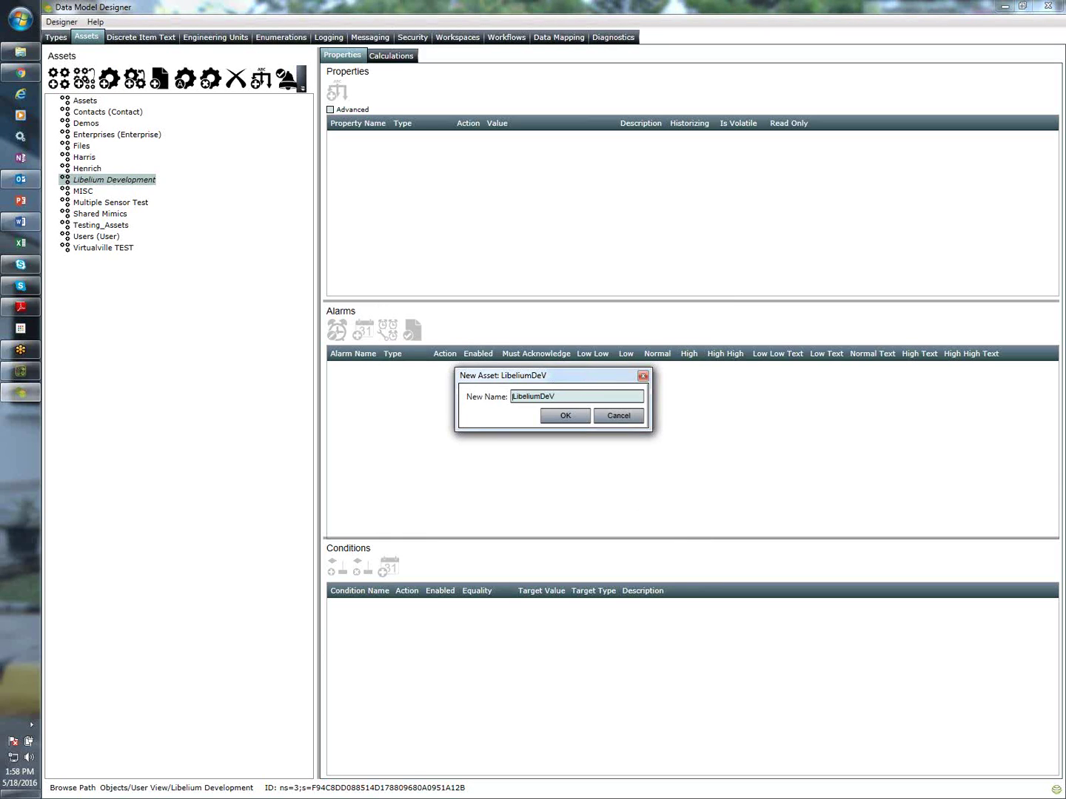
click(575, 417)
Expand Libelium Development to view the LibeliumDeV1 asset's properties, then go to Data Mapping setup
click(54, 179)
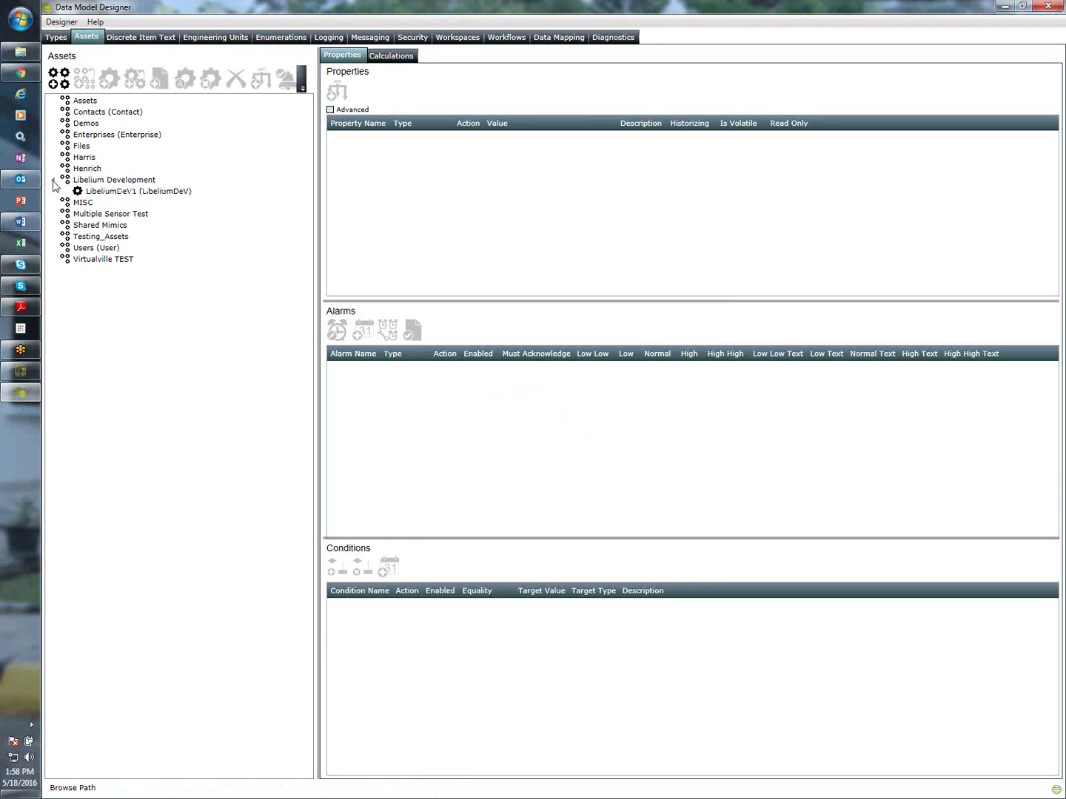
click(90, 191)
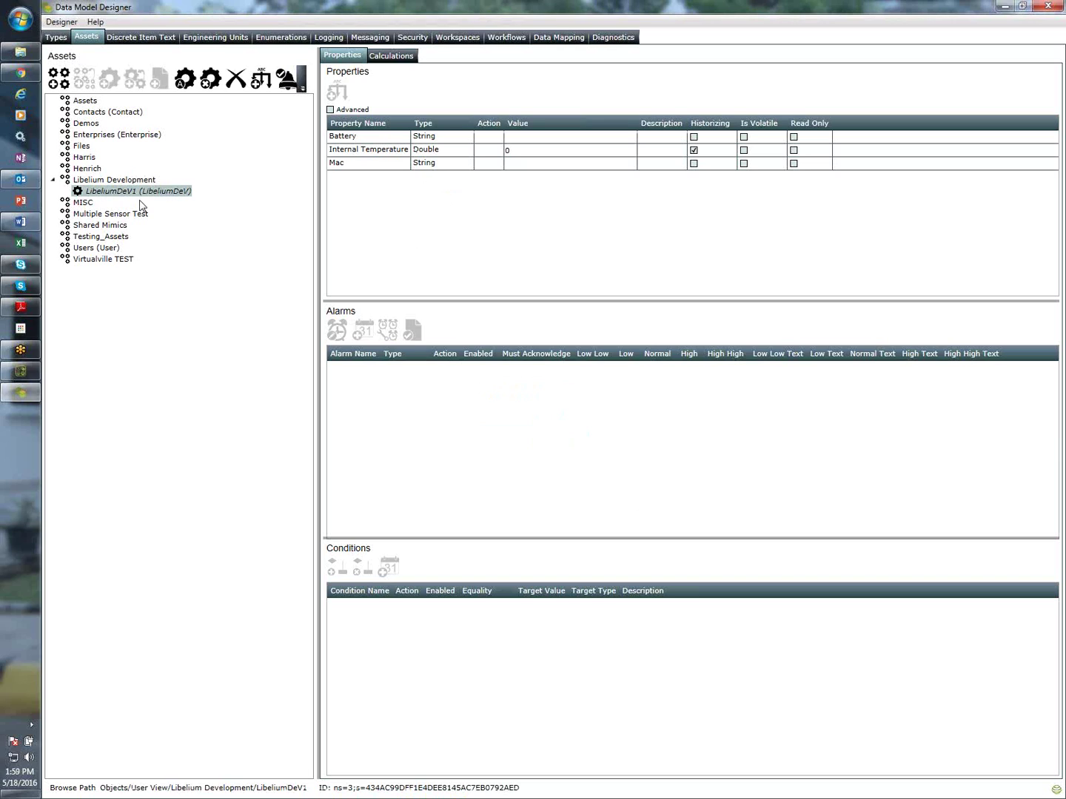
click(558, 37)
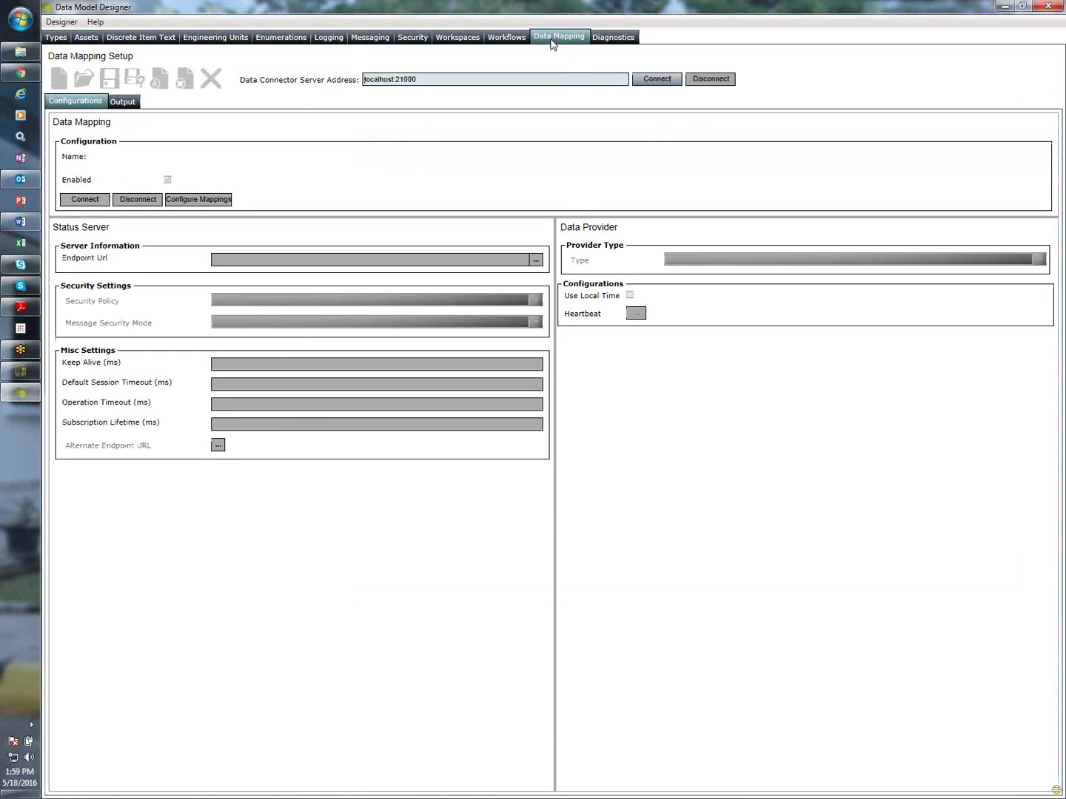
Connect to the data connector server at localhost:21000 and create a new data mapping named Libelium
click(648, 79)
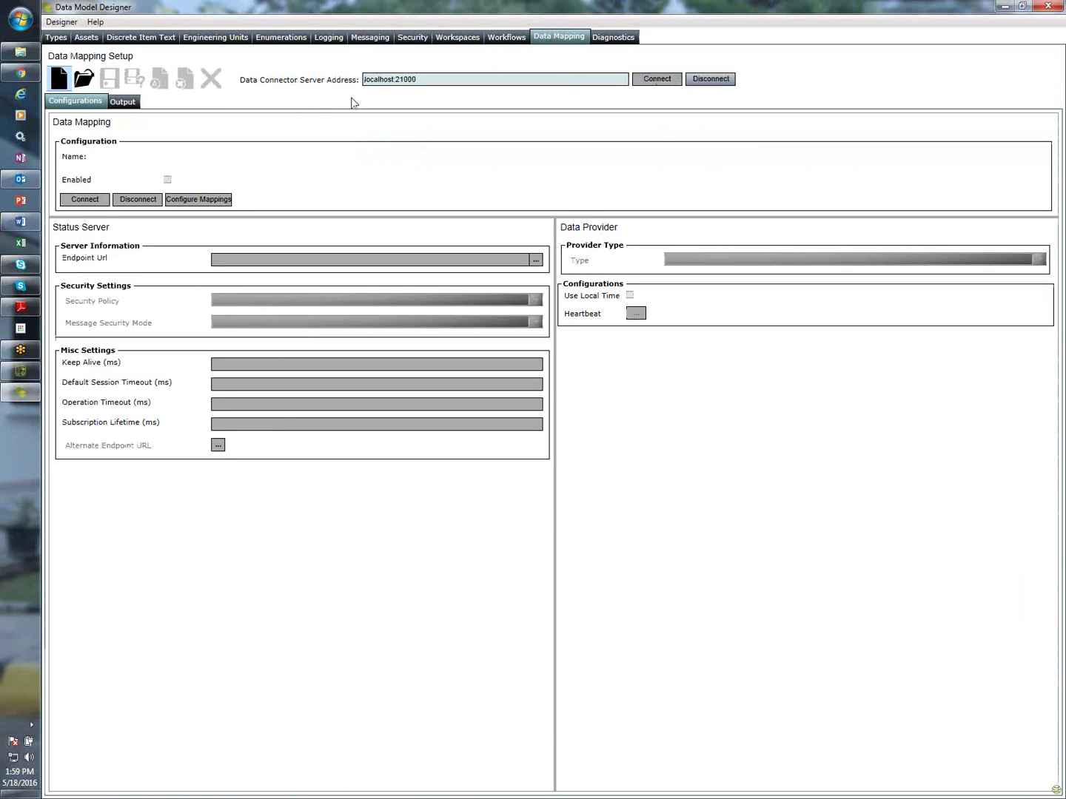
click(59, 76)
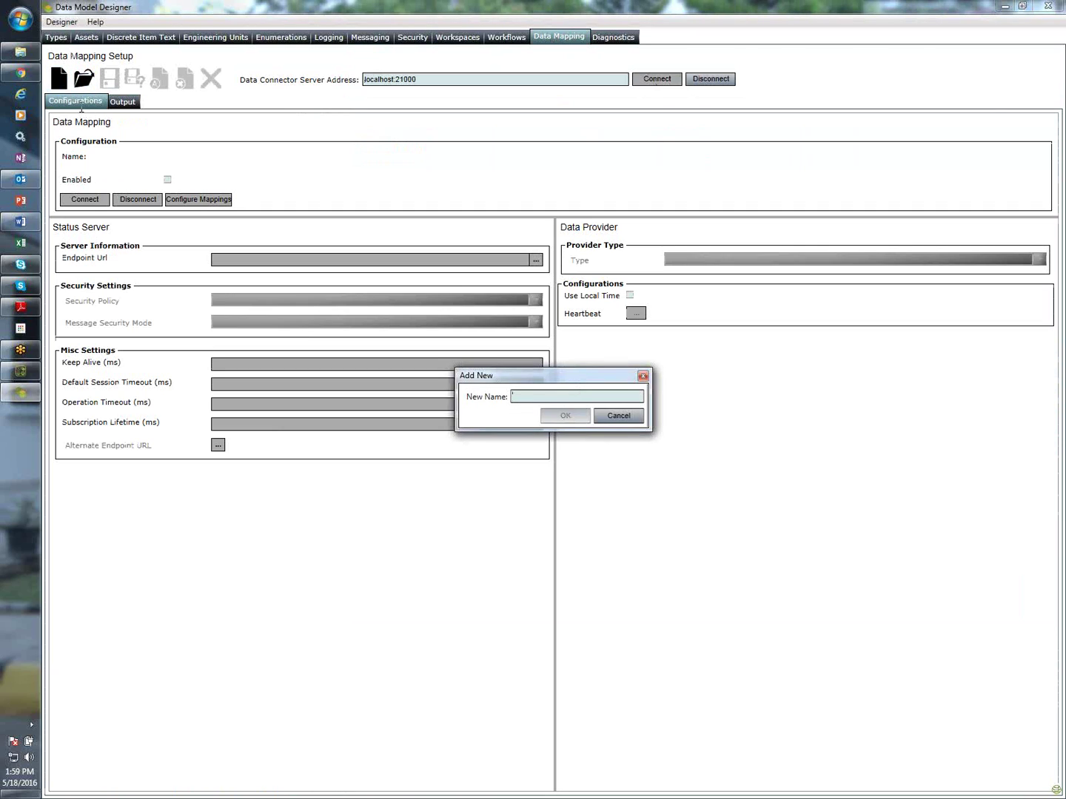
text(Libellul)
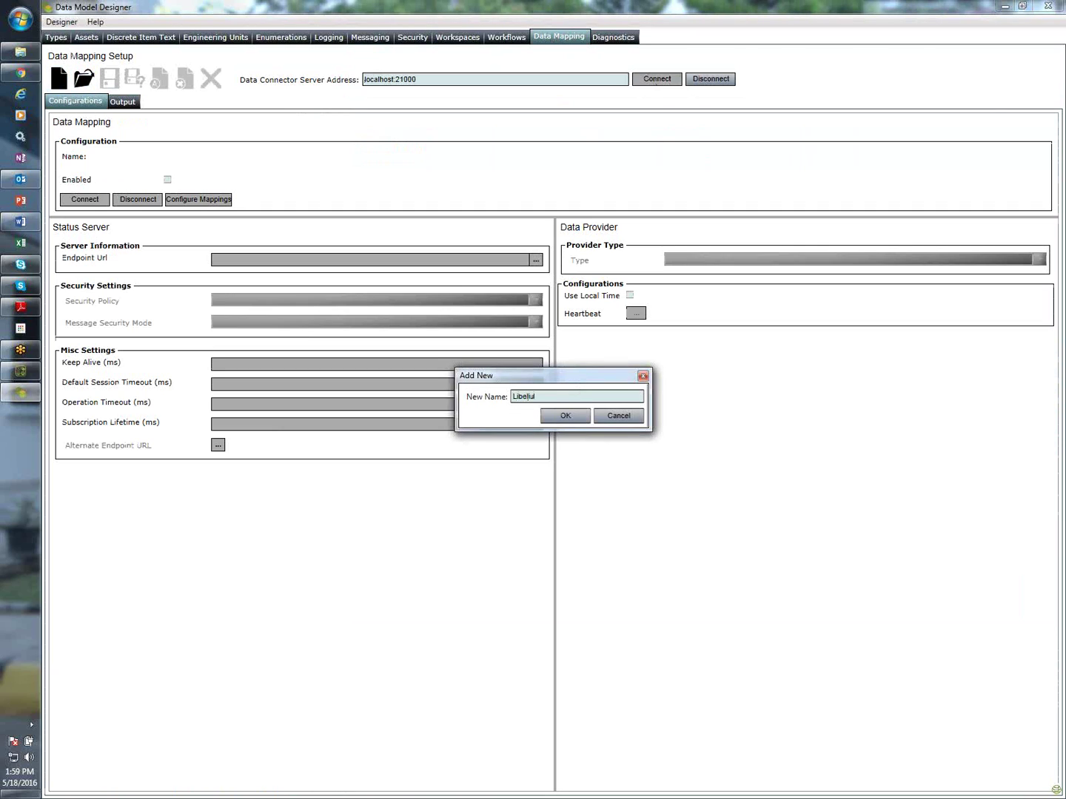
text(m)
click(569, 419)
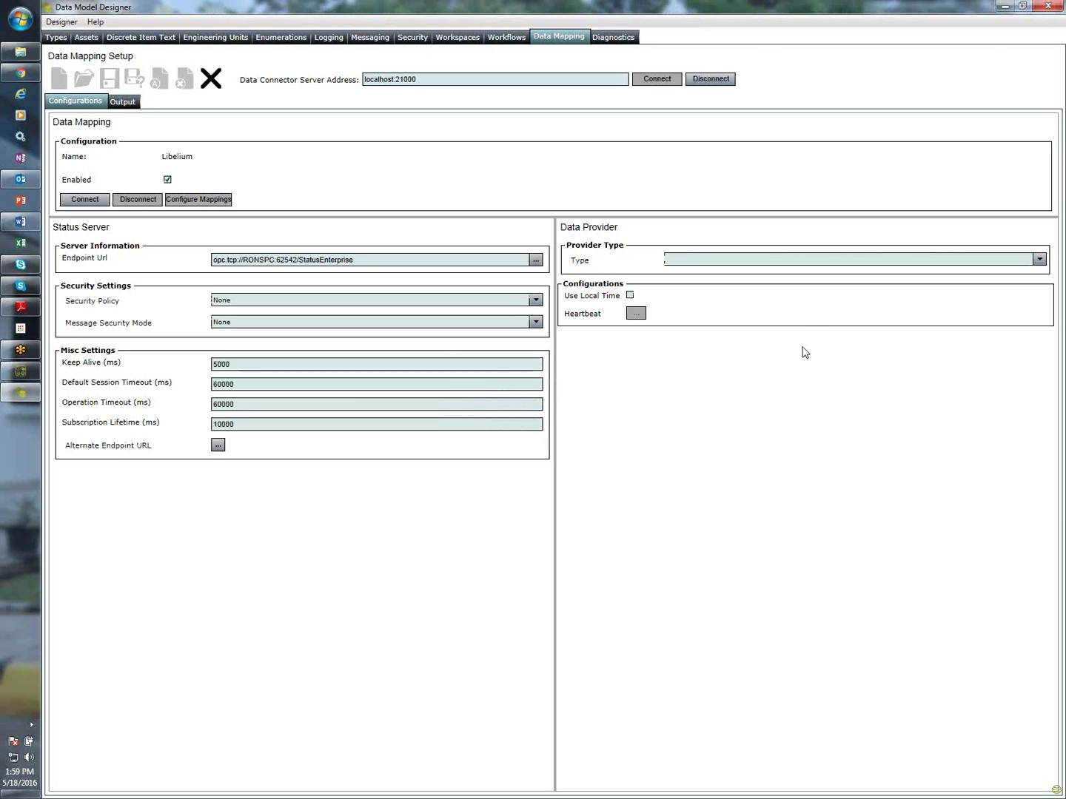
Set the provider type to Libelium Sensor Data Provider and select the default MQTT address 127.0.0.1
click(700, 260)
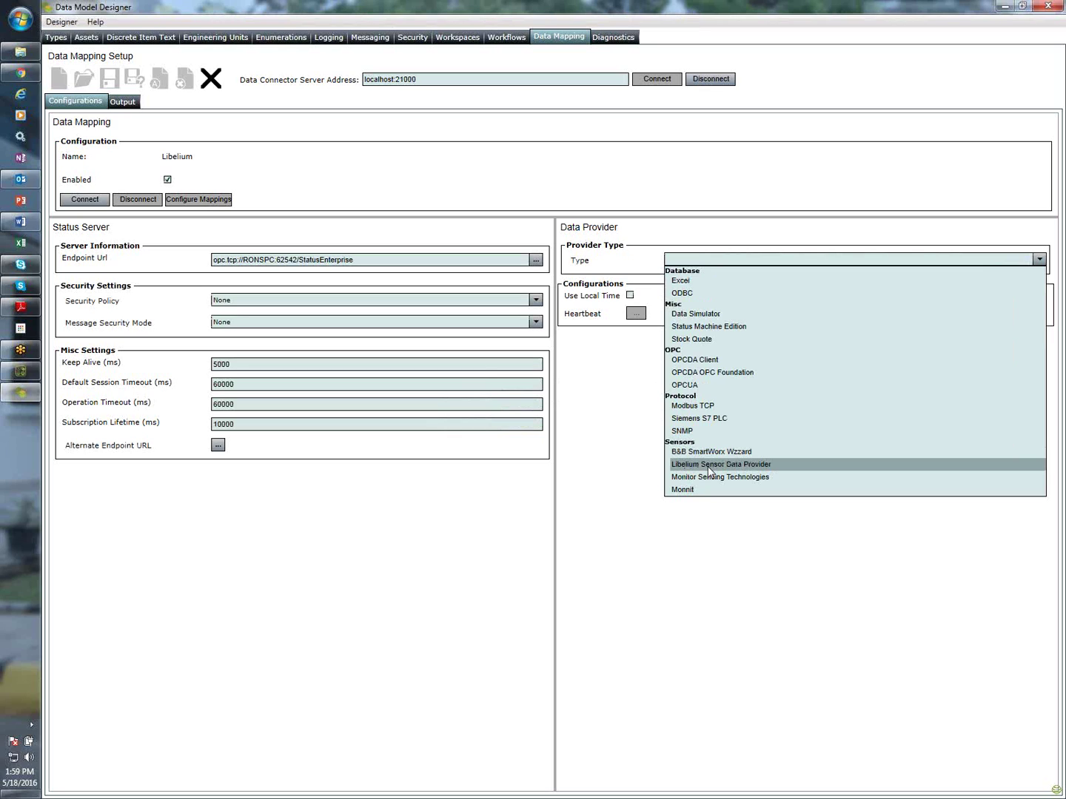
click(751, 469)
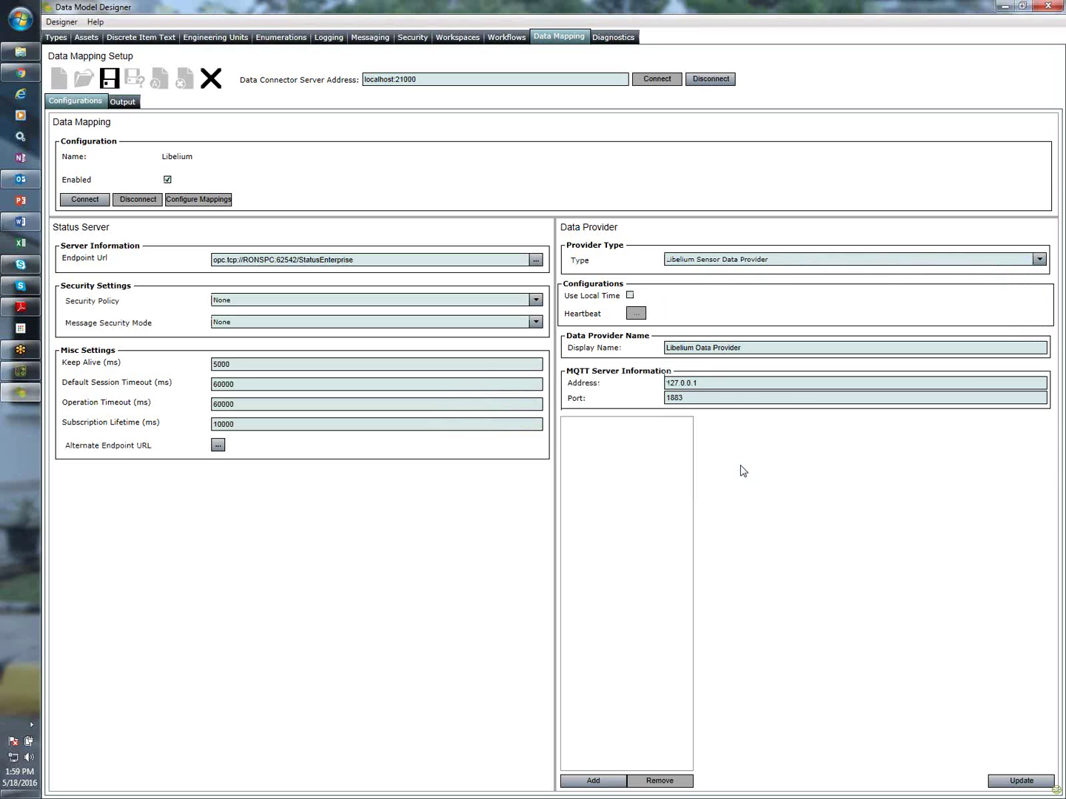
drag(720, 382, 663, 399)
click(21, 73)
Copy 192.168.168.195 from the Meshlium page into MQTT Address and apply the server settings
drag(604, 363, 549, 370)
key(ctrl+c)
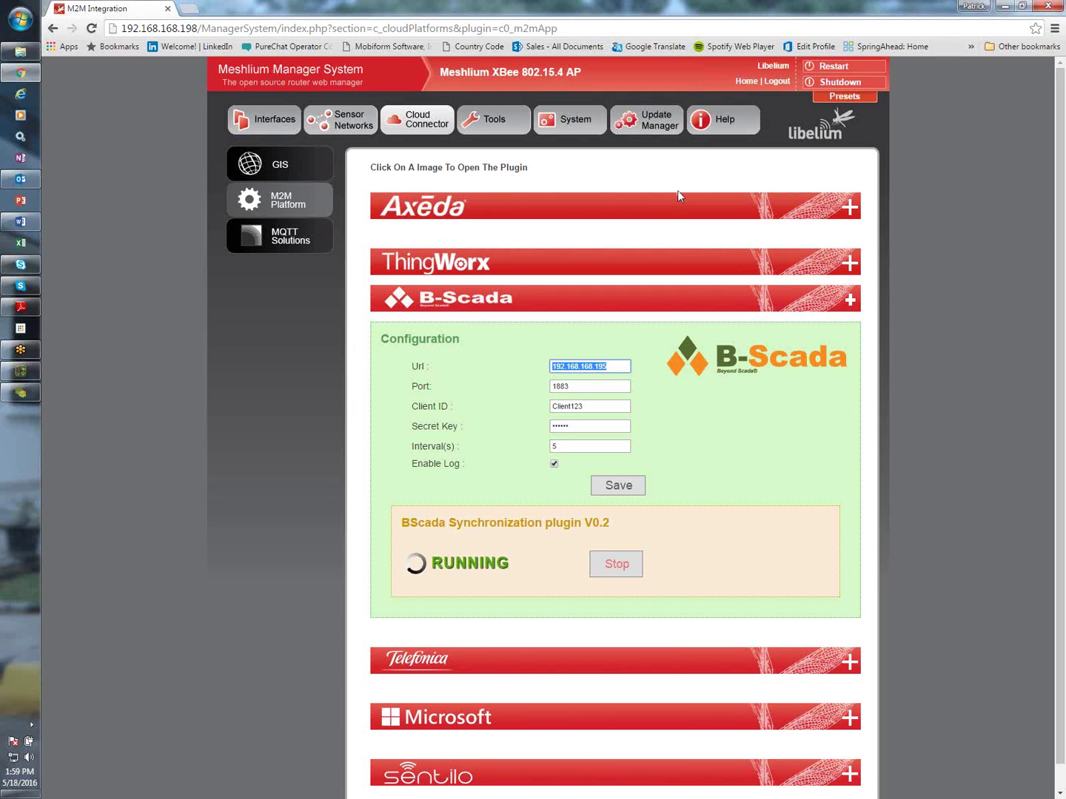
click(998, 8)
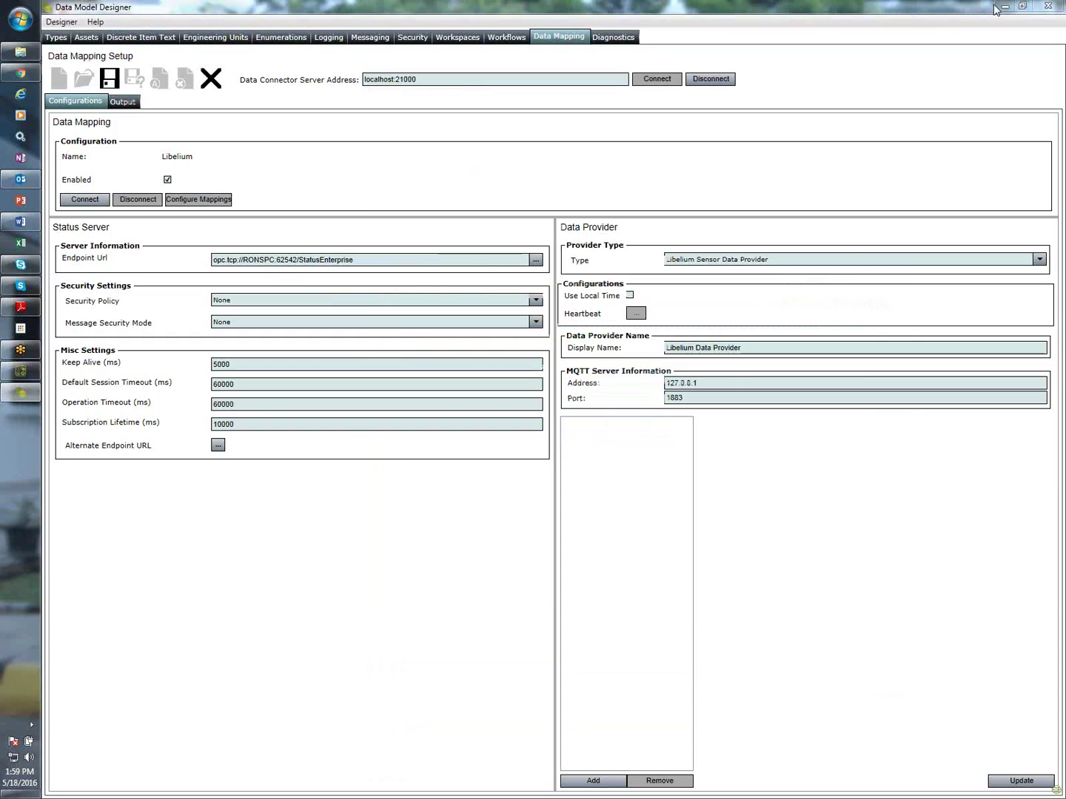
click(731, 381)
key(ctrl+v)
click(1020, 783)
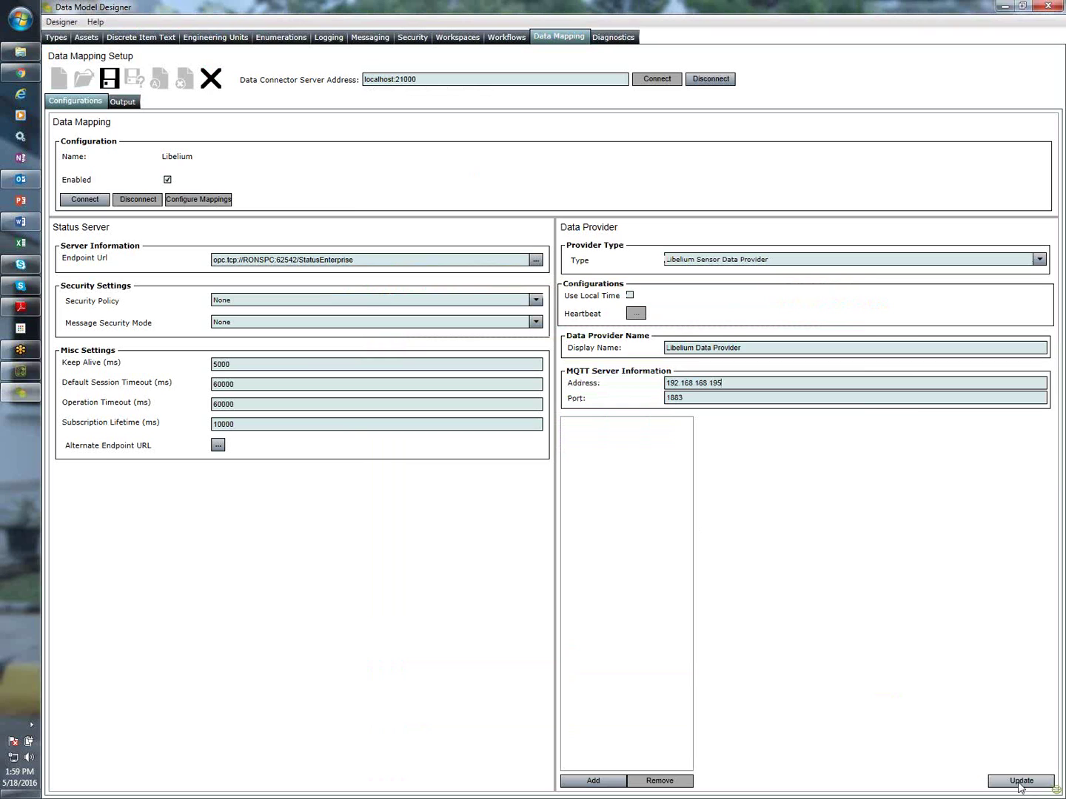
Add a new device to the provider and name it WaspMote1
click(593, 783)
click(585, 426)
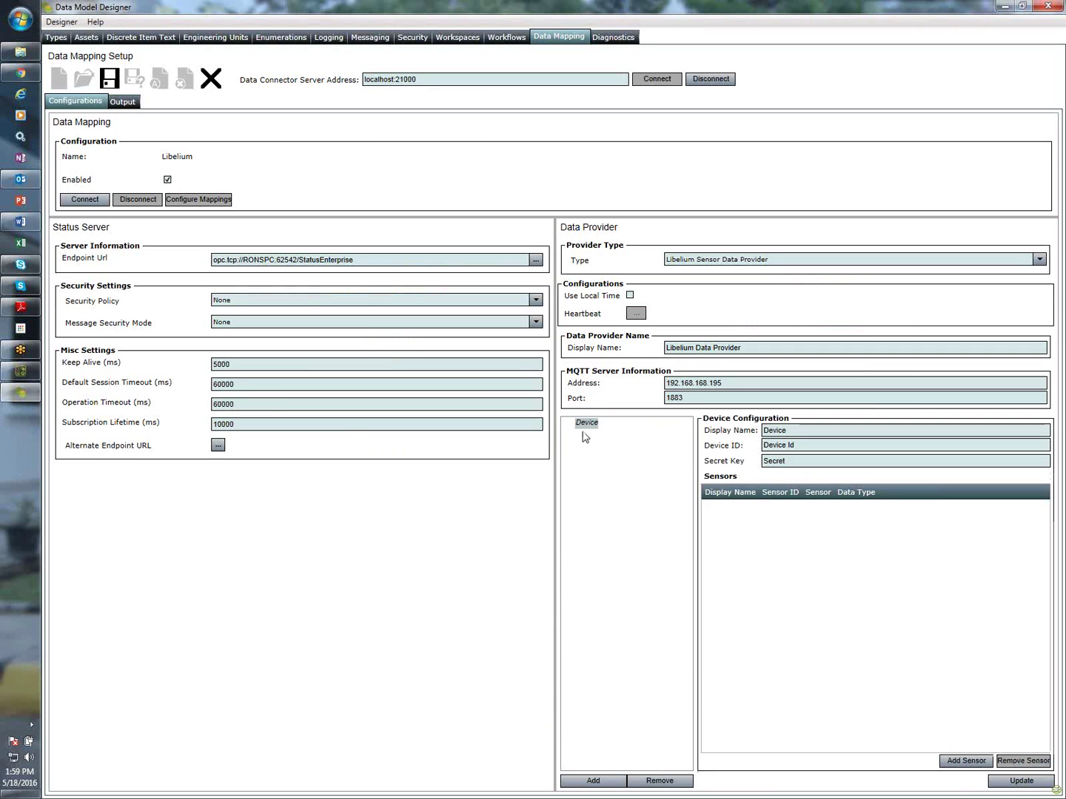
click(855, 433)
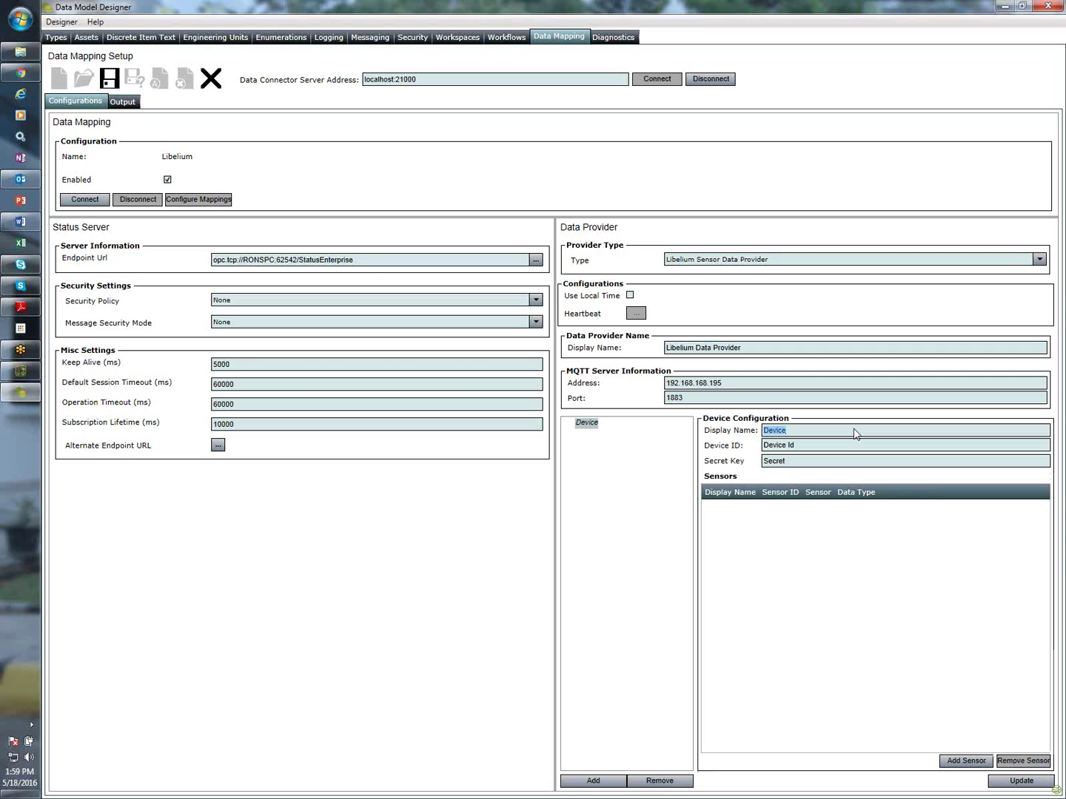
text(WaspMote1)
Launch MQTTLens and start a new connection named Libelium
click(21, 329)
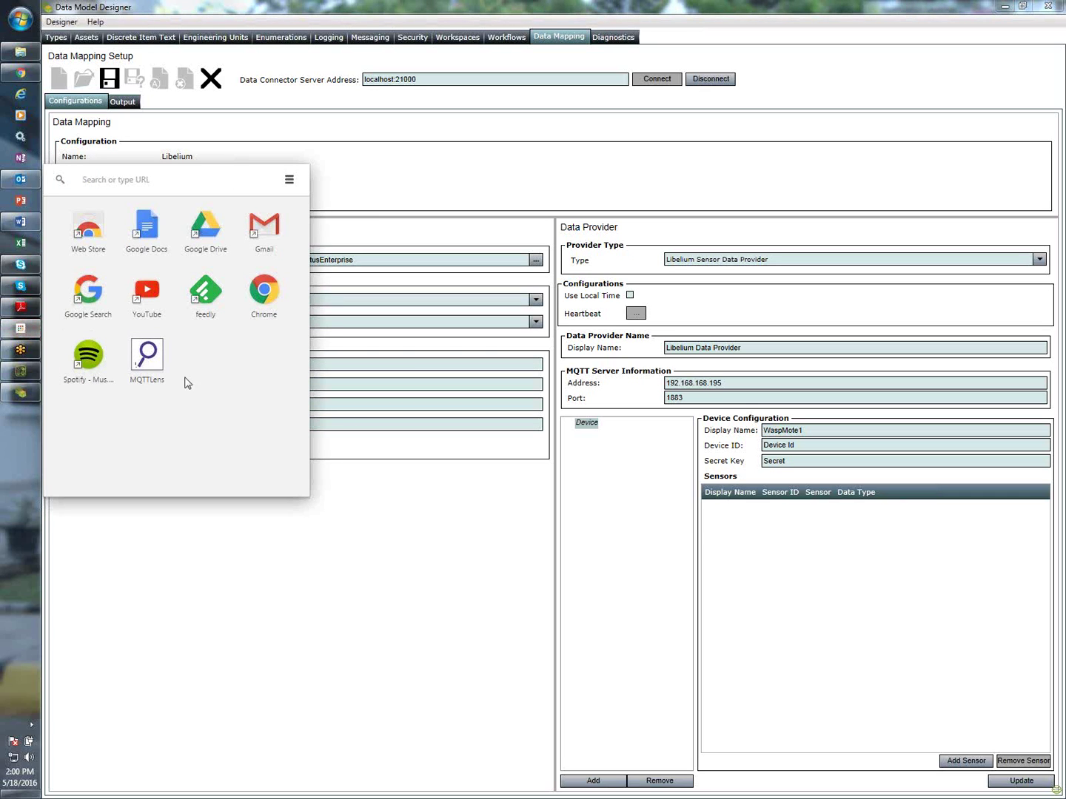
click(159, 360)
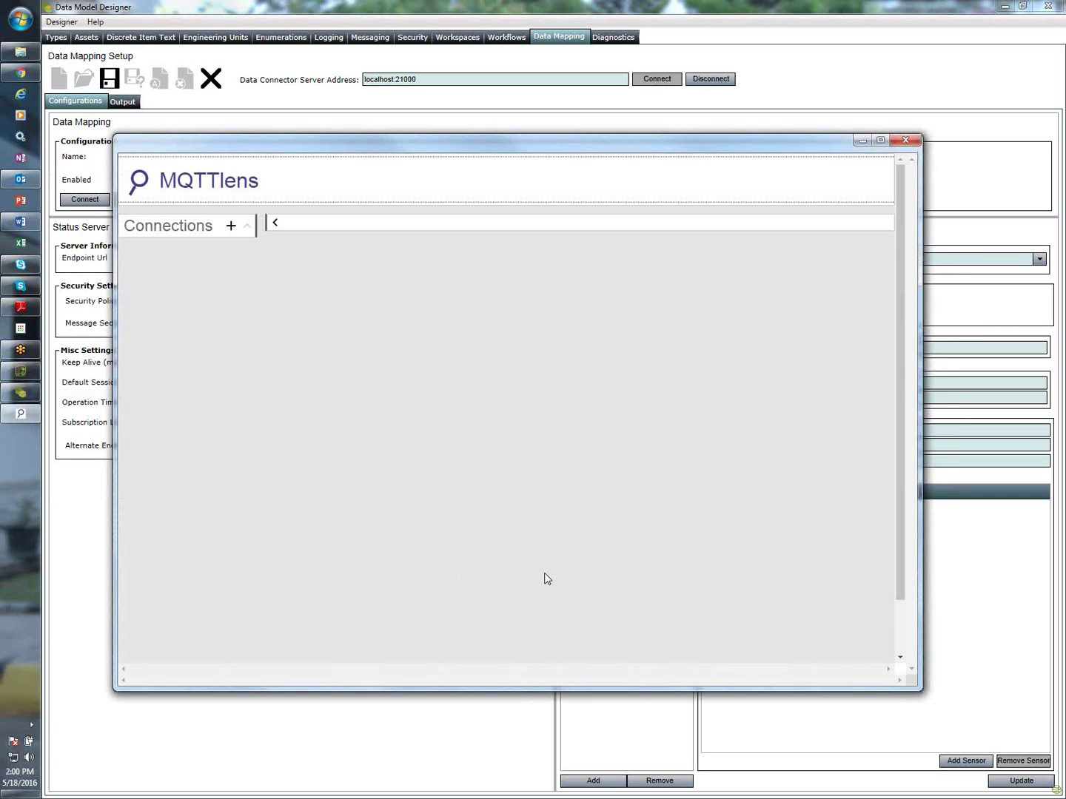
click(231, 226)
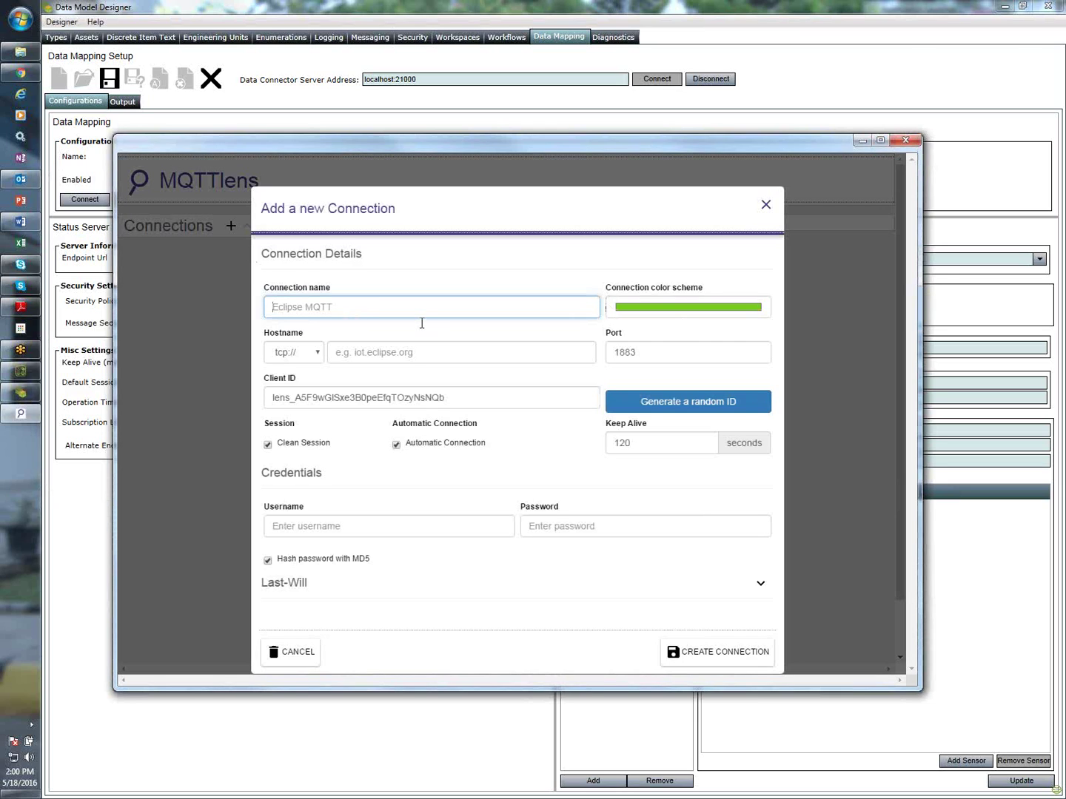
text(Libelium)
Set the connection hostname to 192.168.168.195 copied from the designer, and create the connection
click(384, 352)
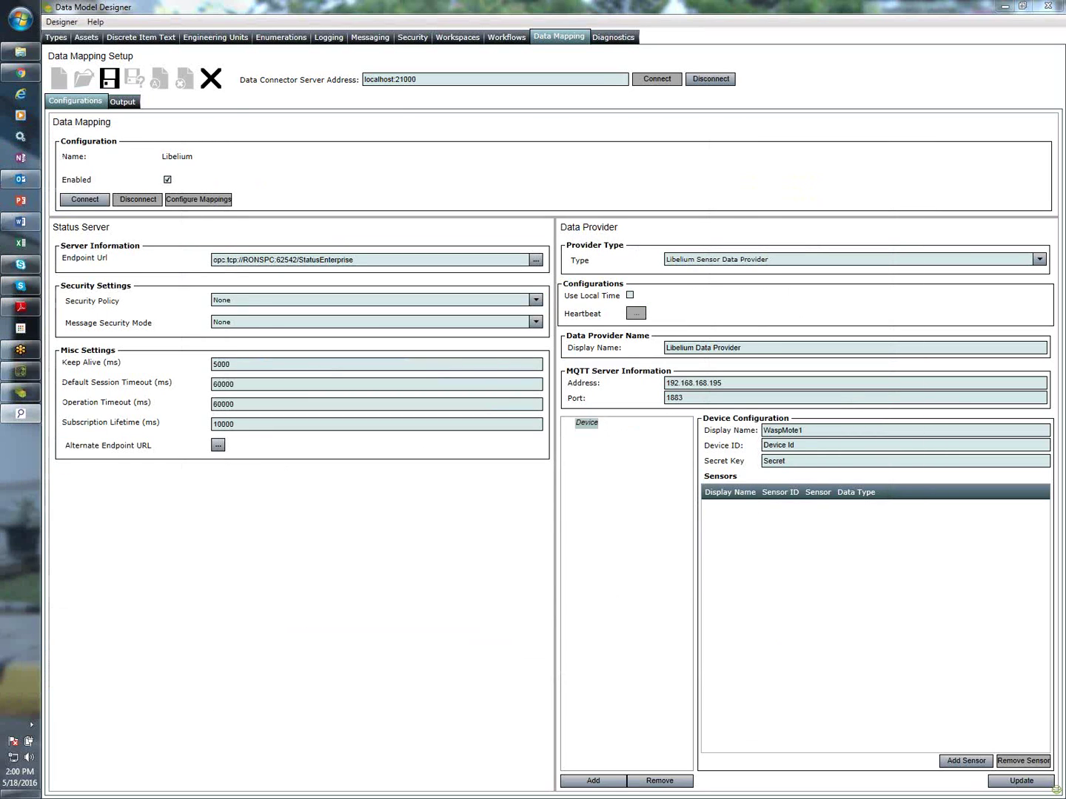
double_click(744, 385)
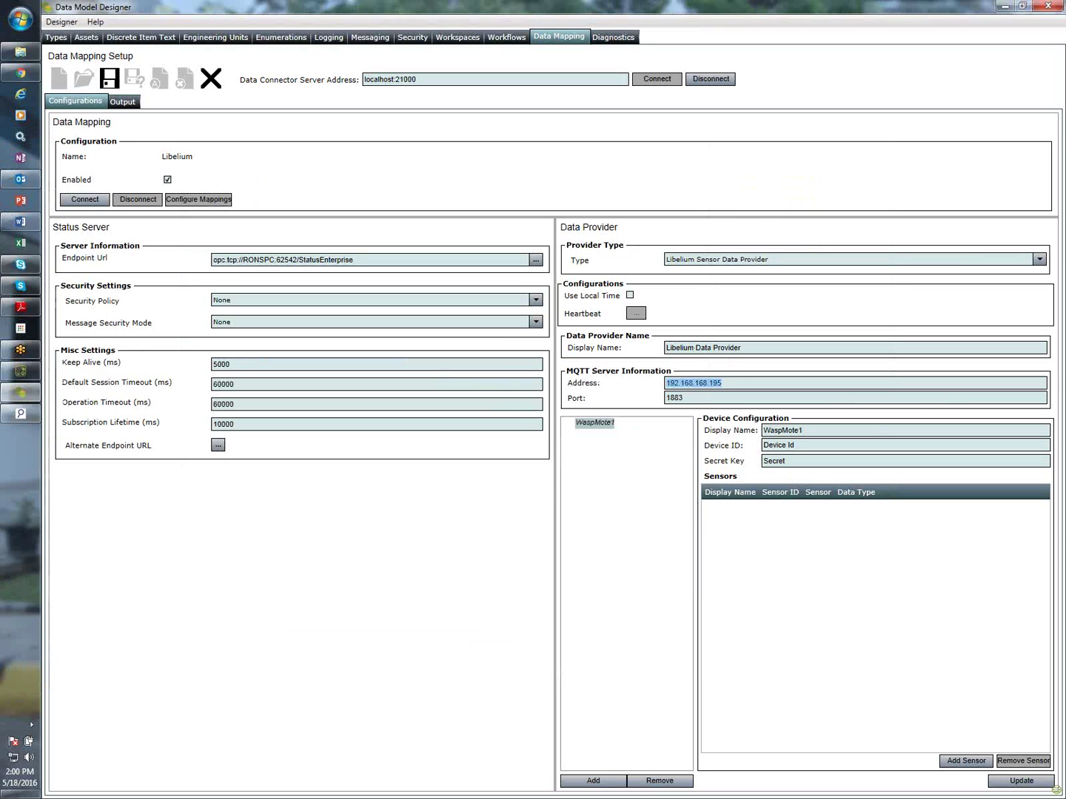
key(alt+Tab)
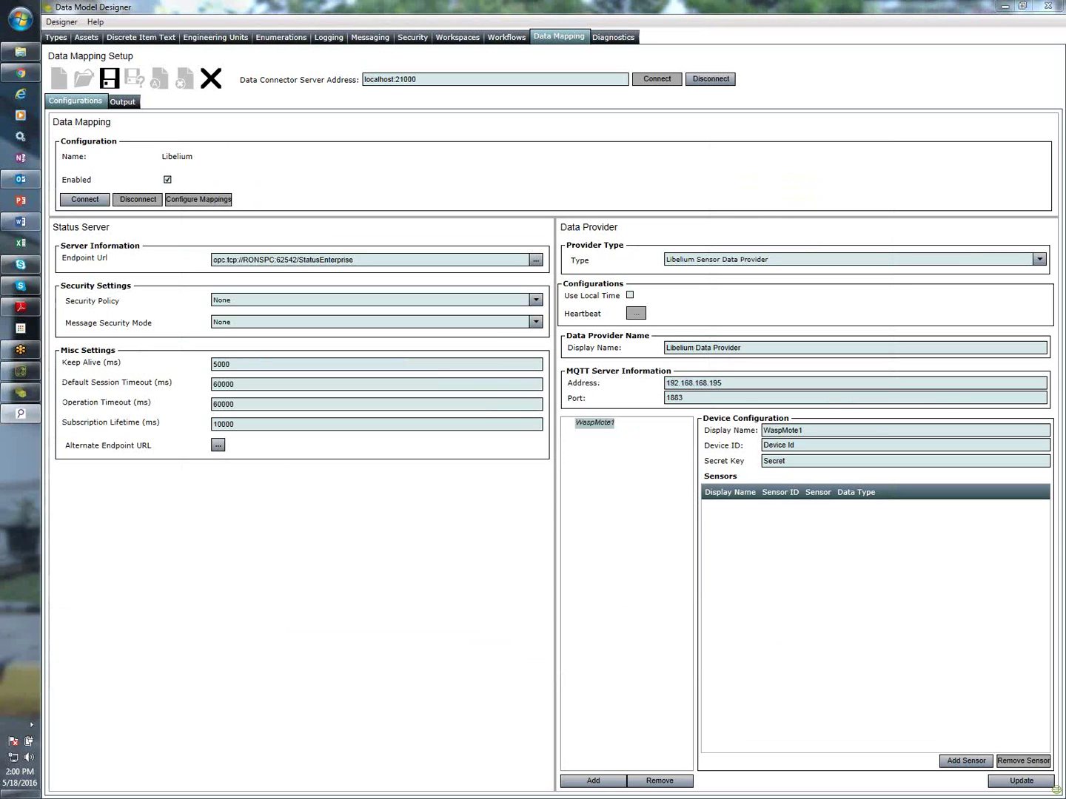
key(alt+Tab)
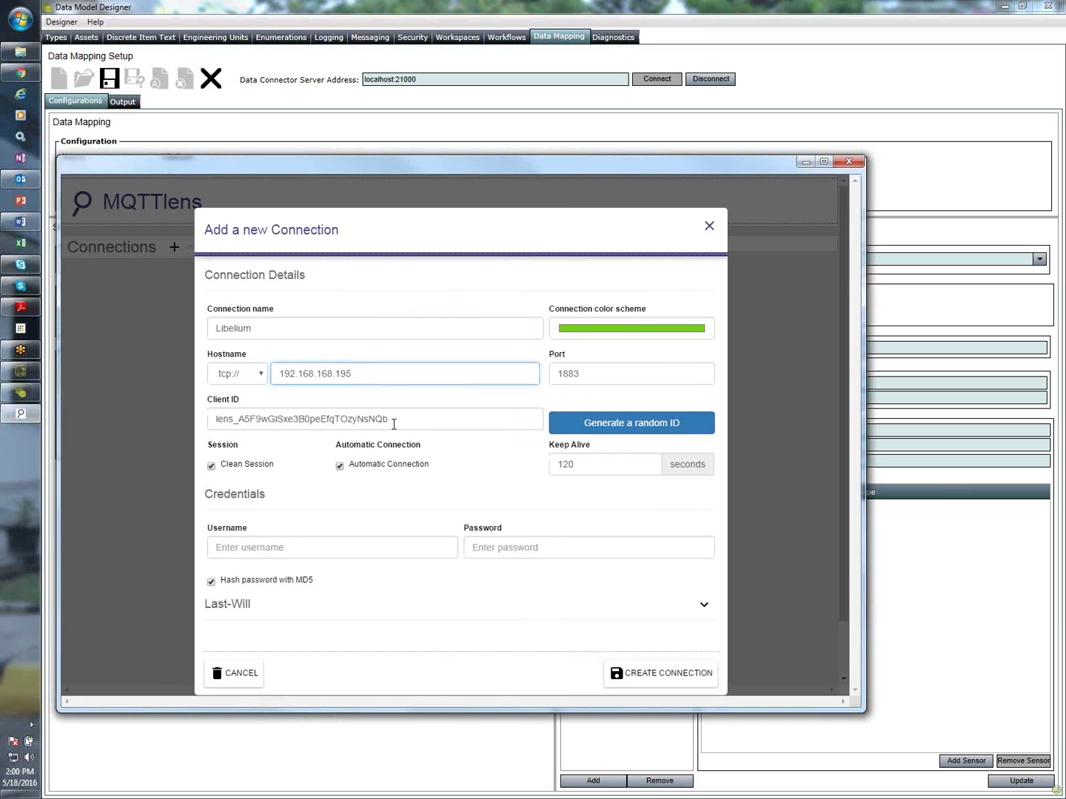
click(667, 682)
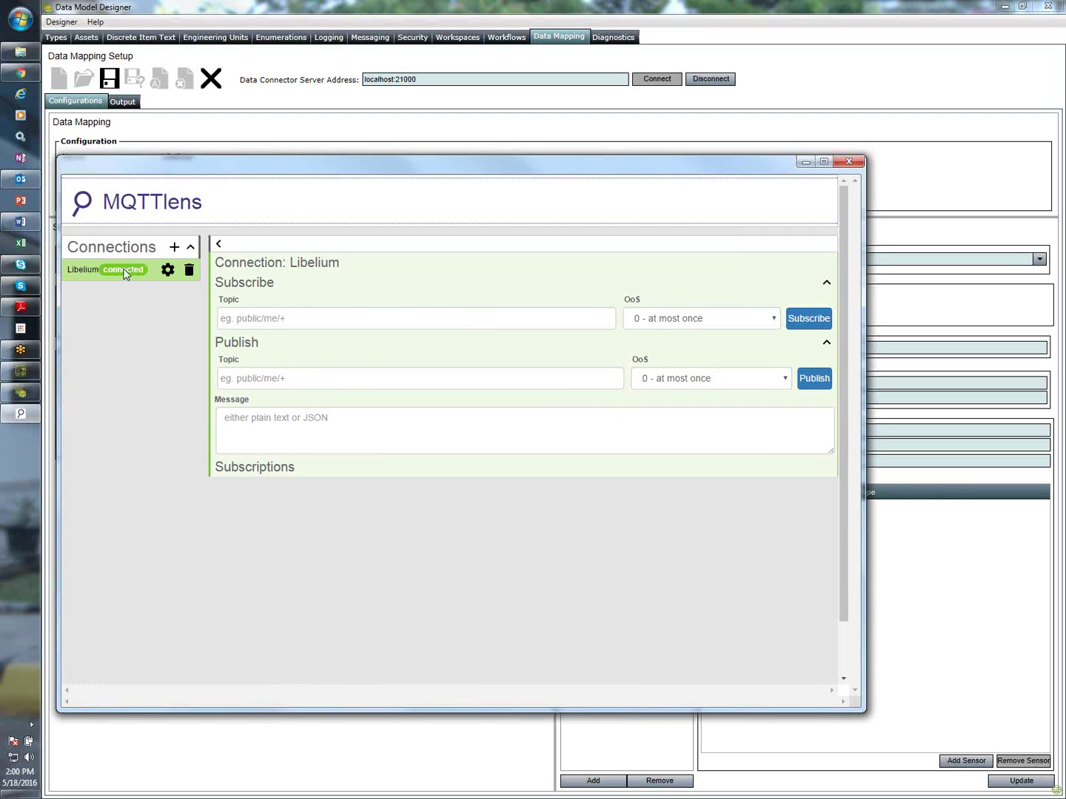
Subscribe the Libelium connection to MQTTServer1883/# to receive the MAC, BAT and IN_TEMP messages
click(341, 324)
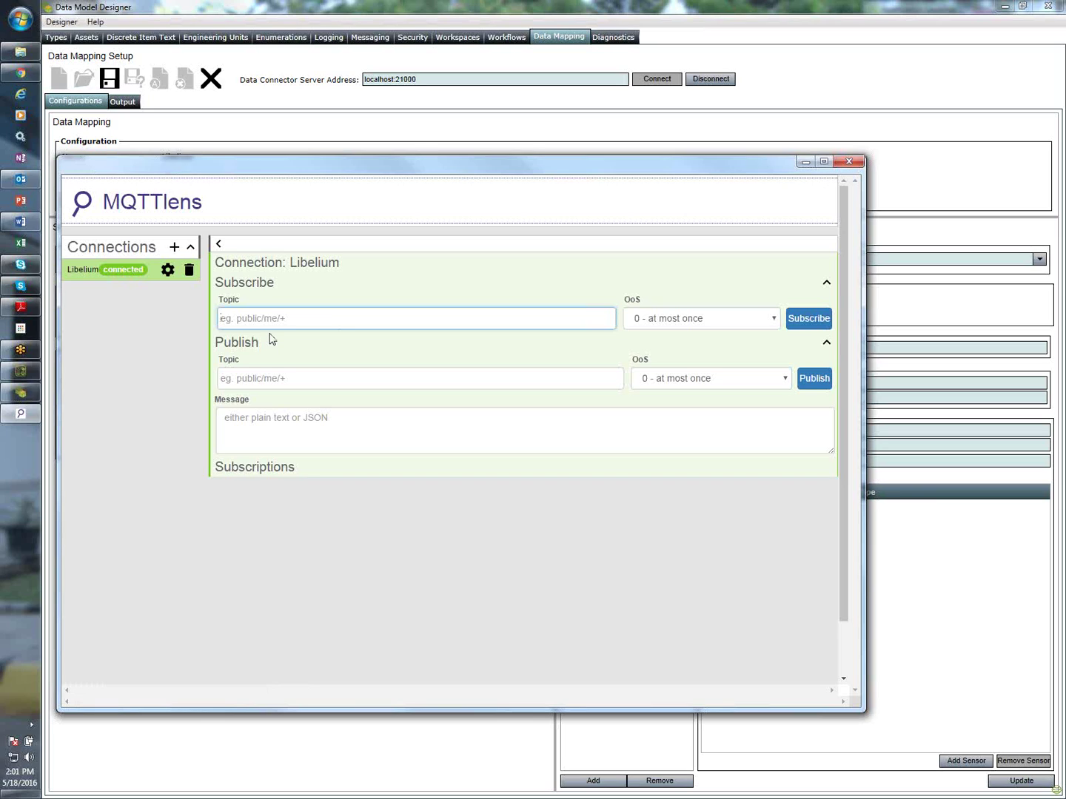
text(MQTTServer1883/#)
click(788, 318)
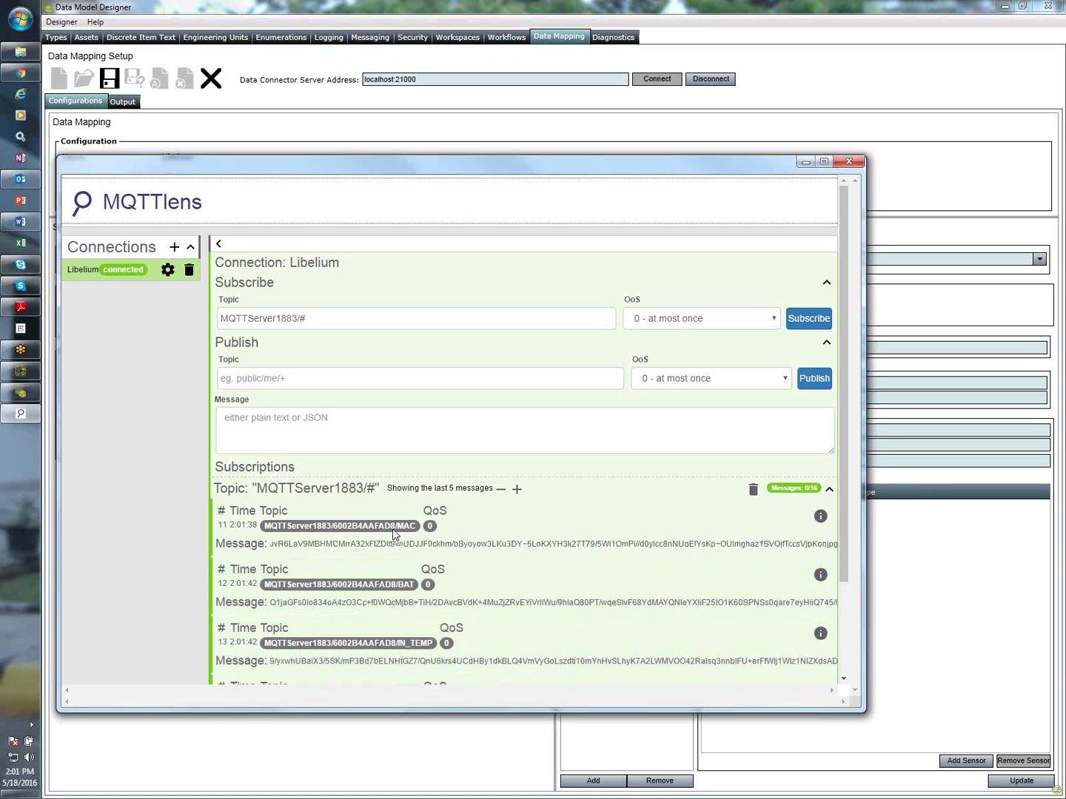
Replace WaspMote1's default Device ID with 6002B4AAFAD8
drag(479, 162, 0, 193)
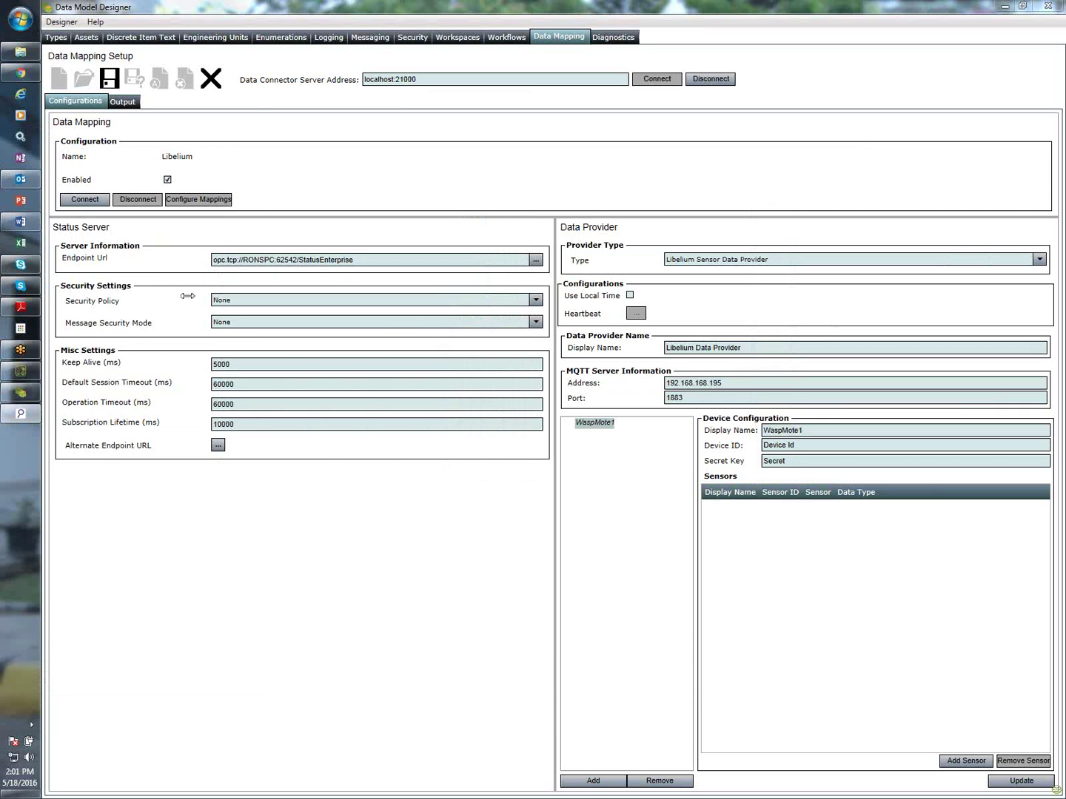
click(817, 449)
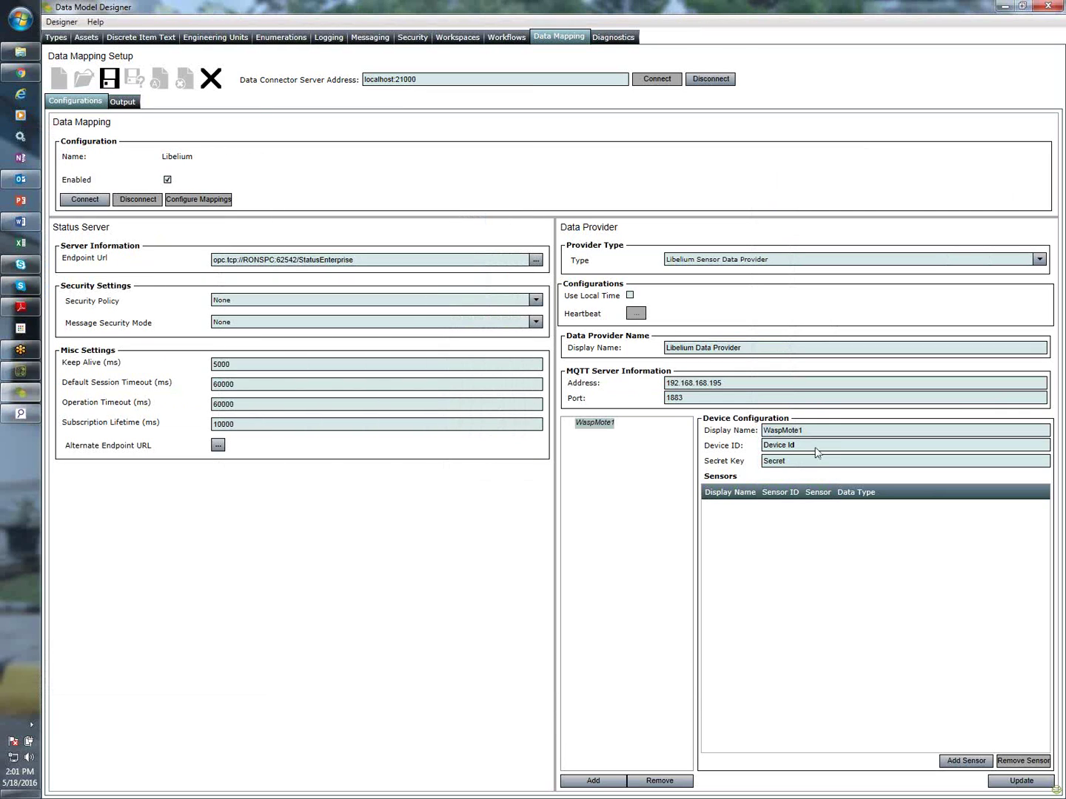
drag(818, 450, 744, 450)
text(6002B4AAFAD8)
Fill in the Secret Key from the Meshlium page and add a first sensor row
click(798, 464)
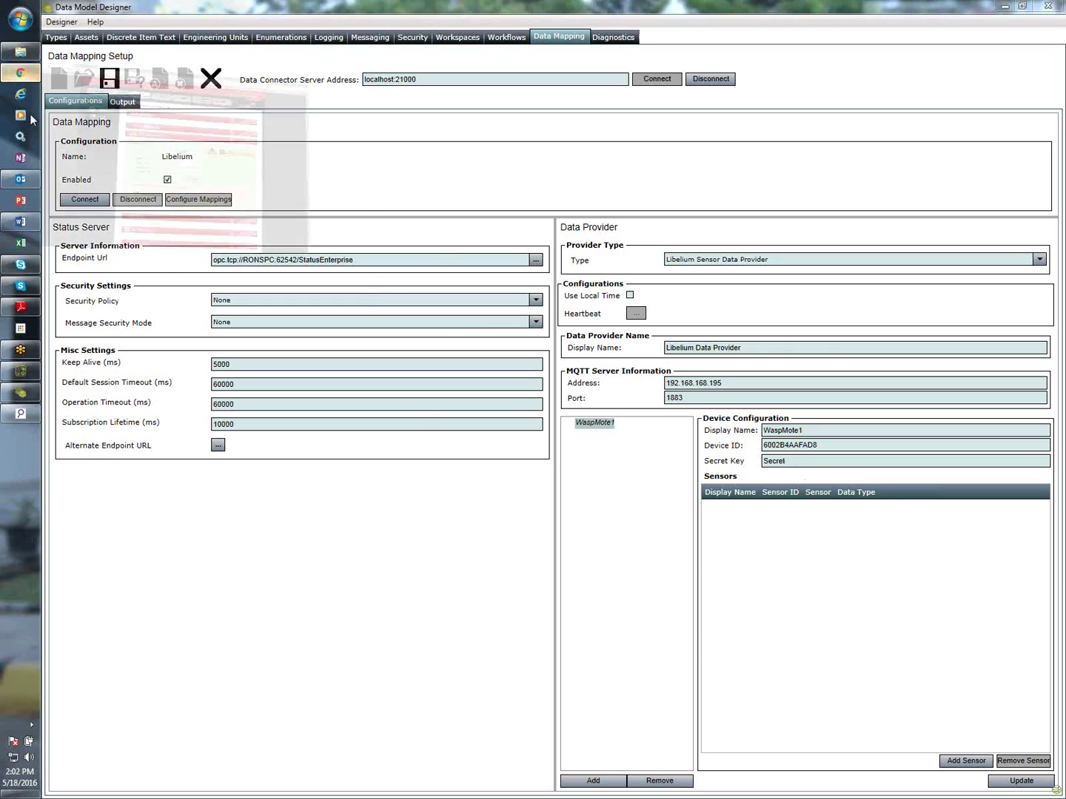
click(88, 134)
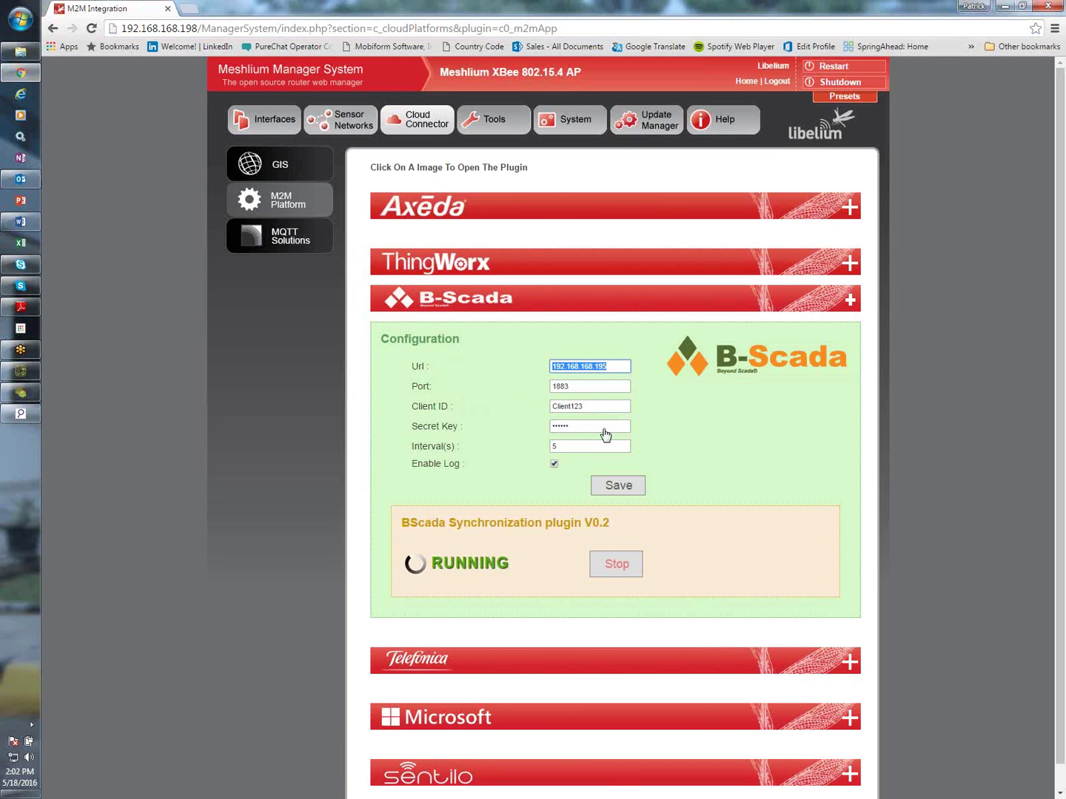
click(1005, 5)
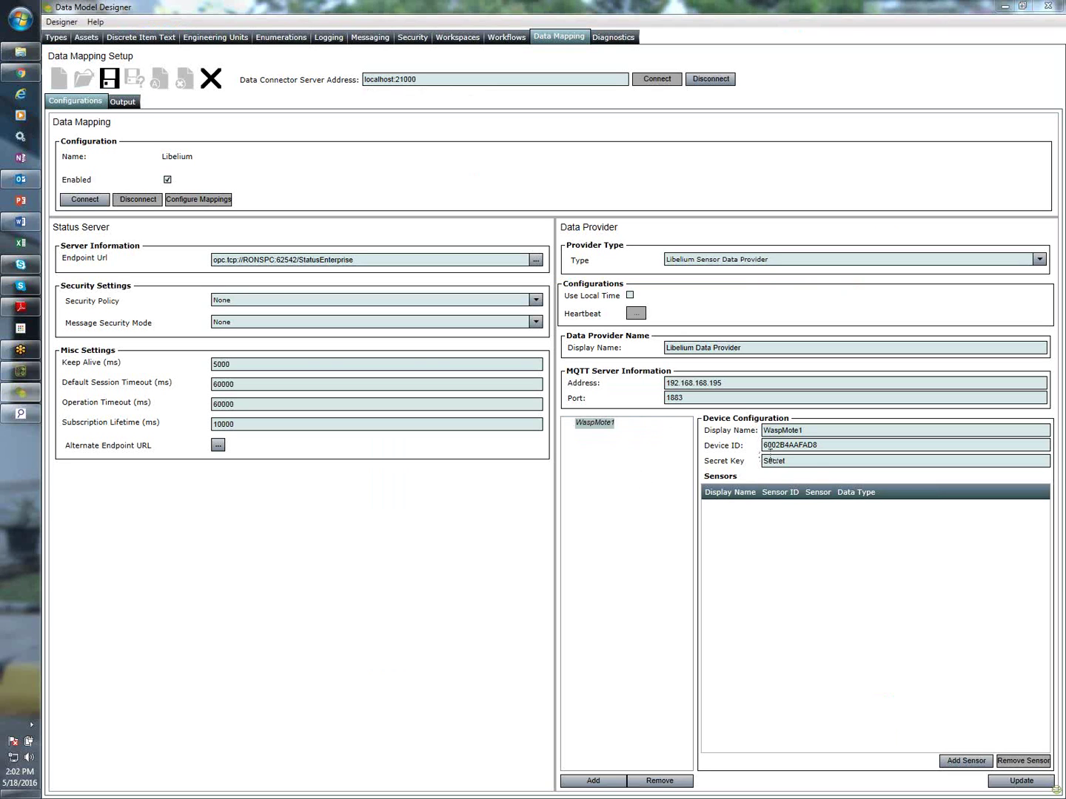
double_click(810, 460)
text(bscada)
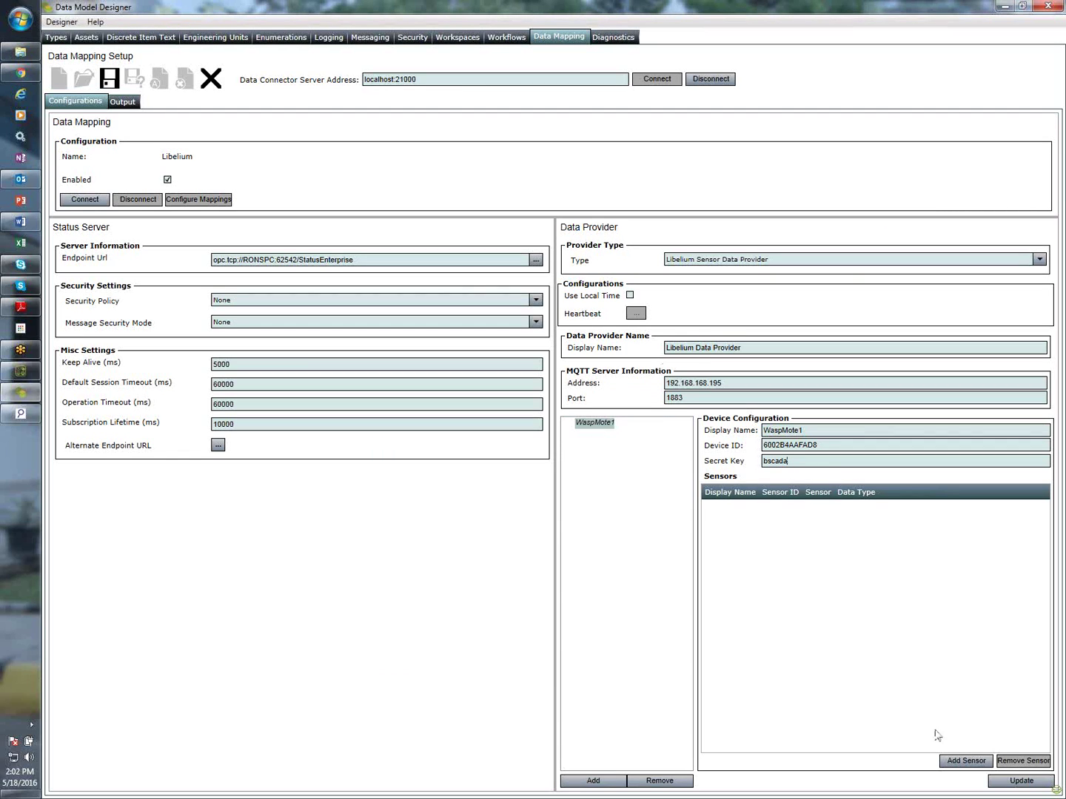
click(957, 760)
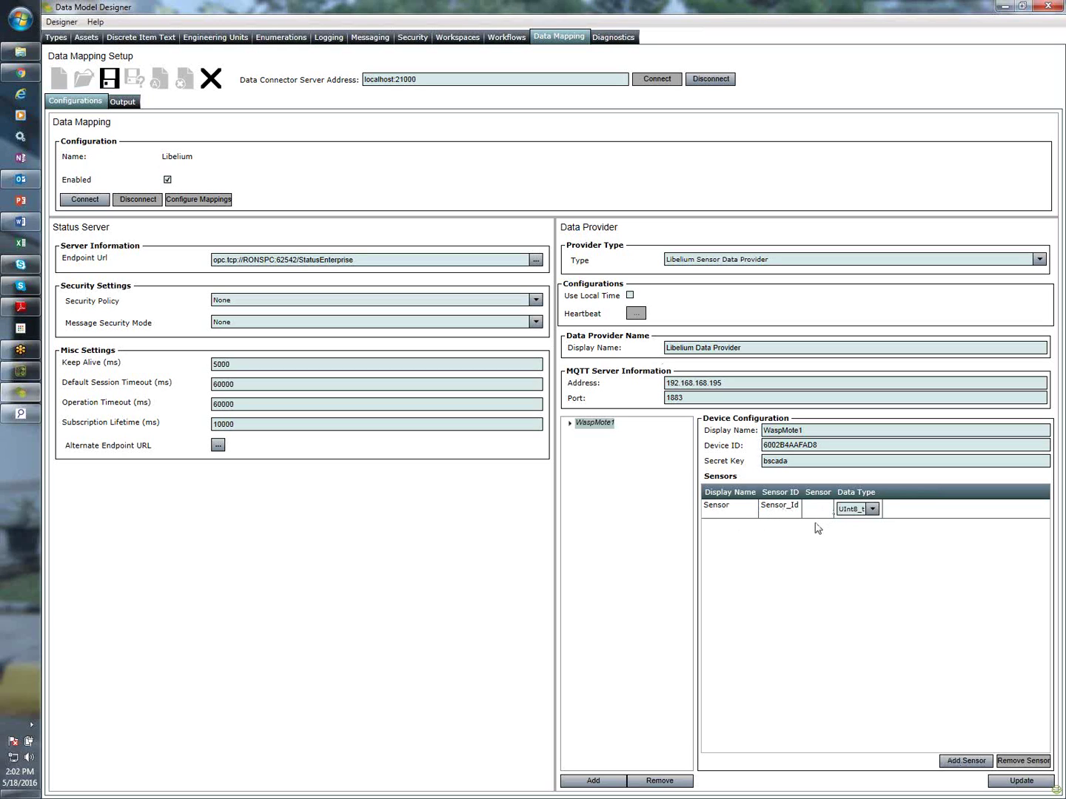
Set the first sensor row to the standard Battery sensor
click(817, 513)
click(816, 513)
click(818, 511)
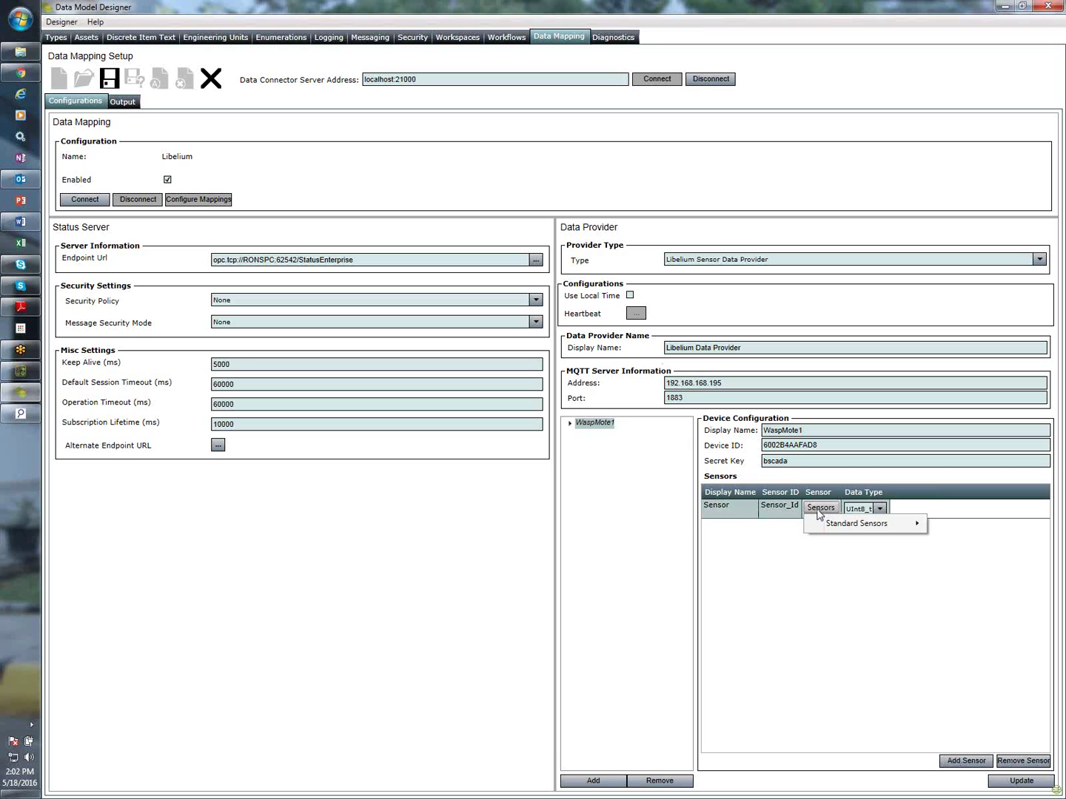
mouse_move(838, 527)
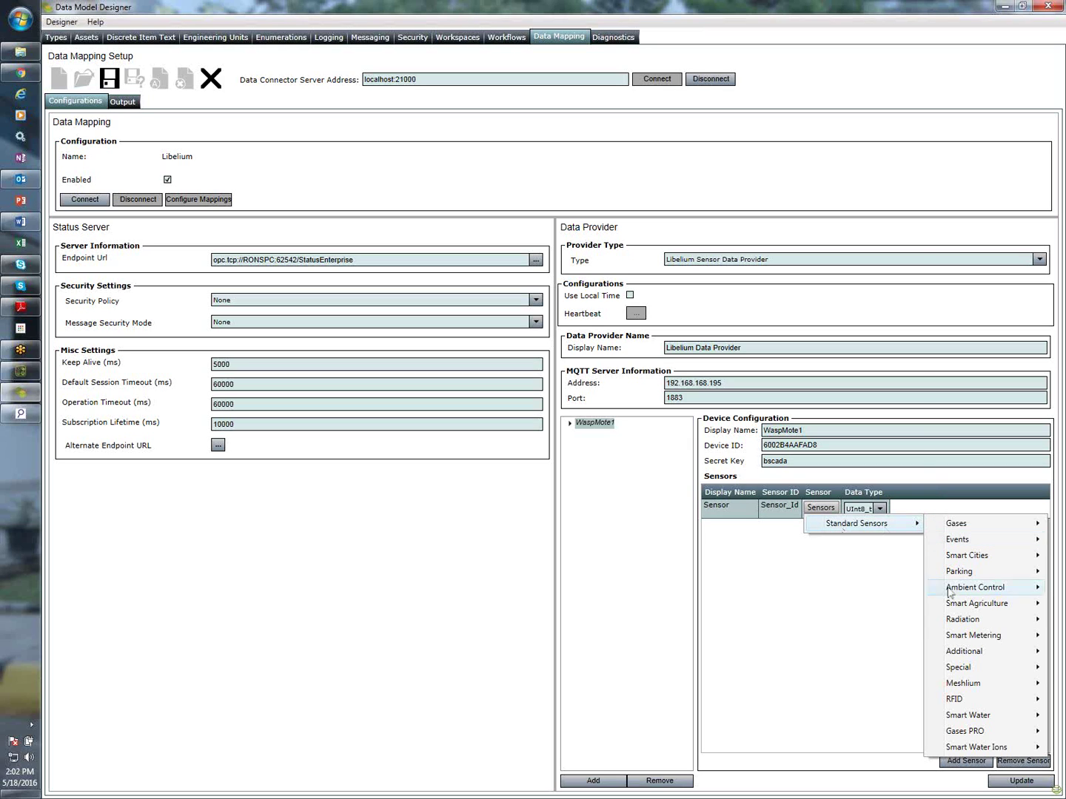
mouse_move(966, 656)
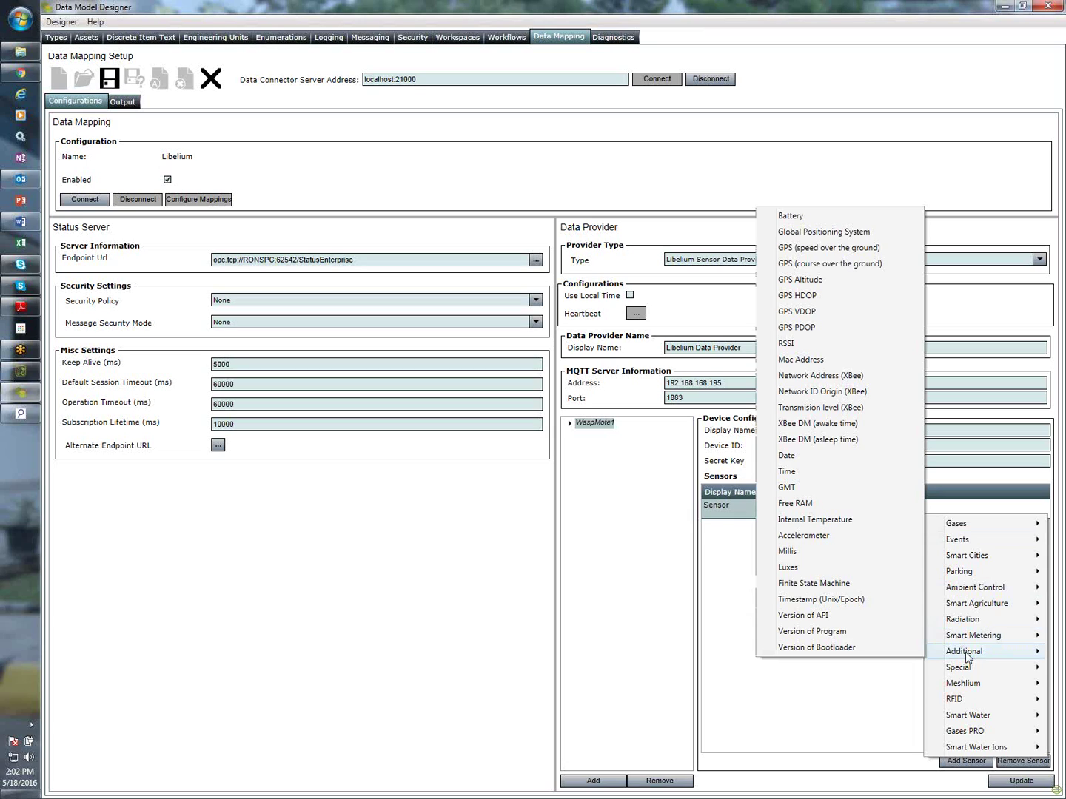
click(791, 217)
Add a second sensor row set to Mac Address
click(964, 763)
click(823, 527)
click(820, 527)
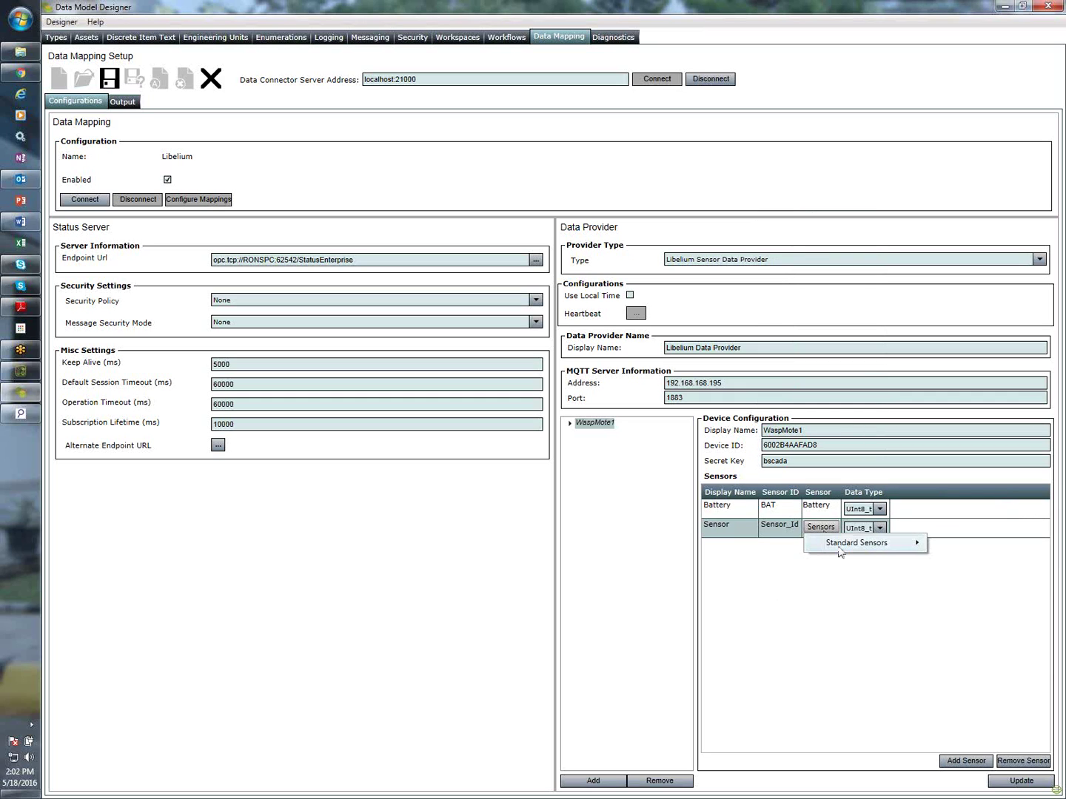
mouse_move(840, 551)
mouse_move(1013, 670)
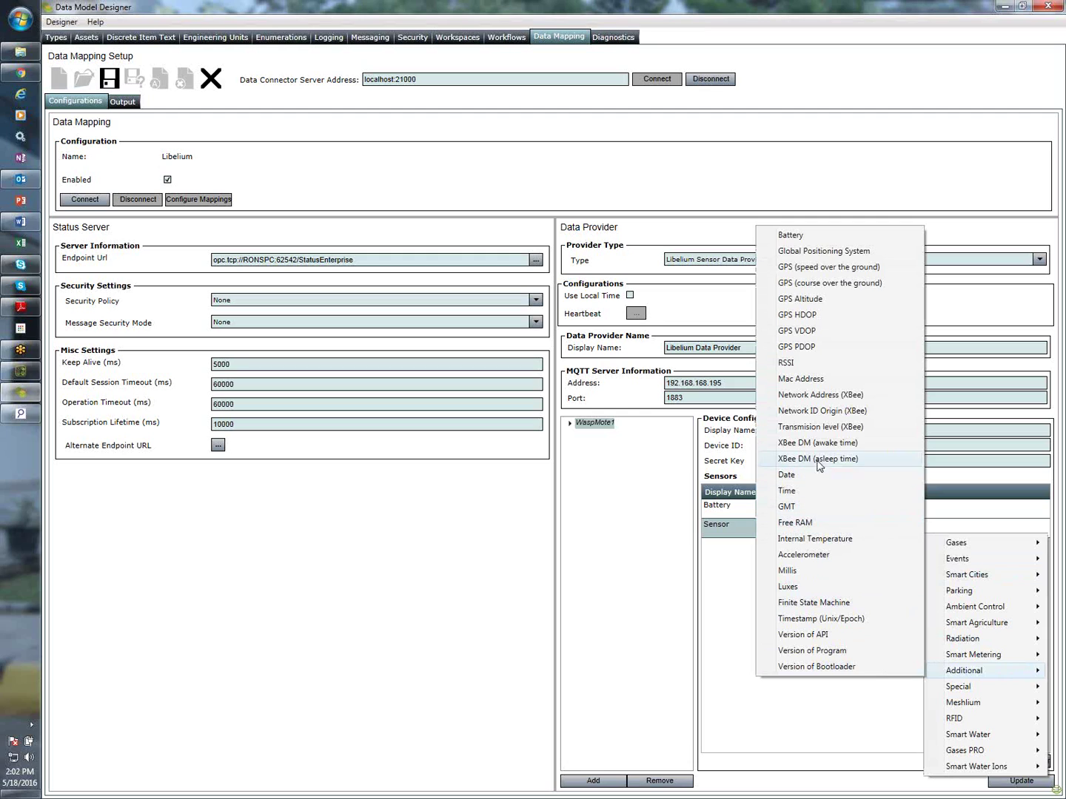
click(818, 379)
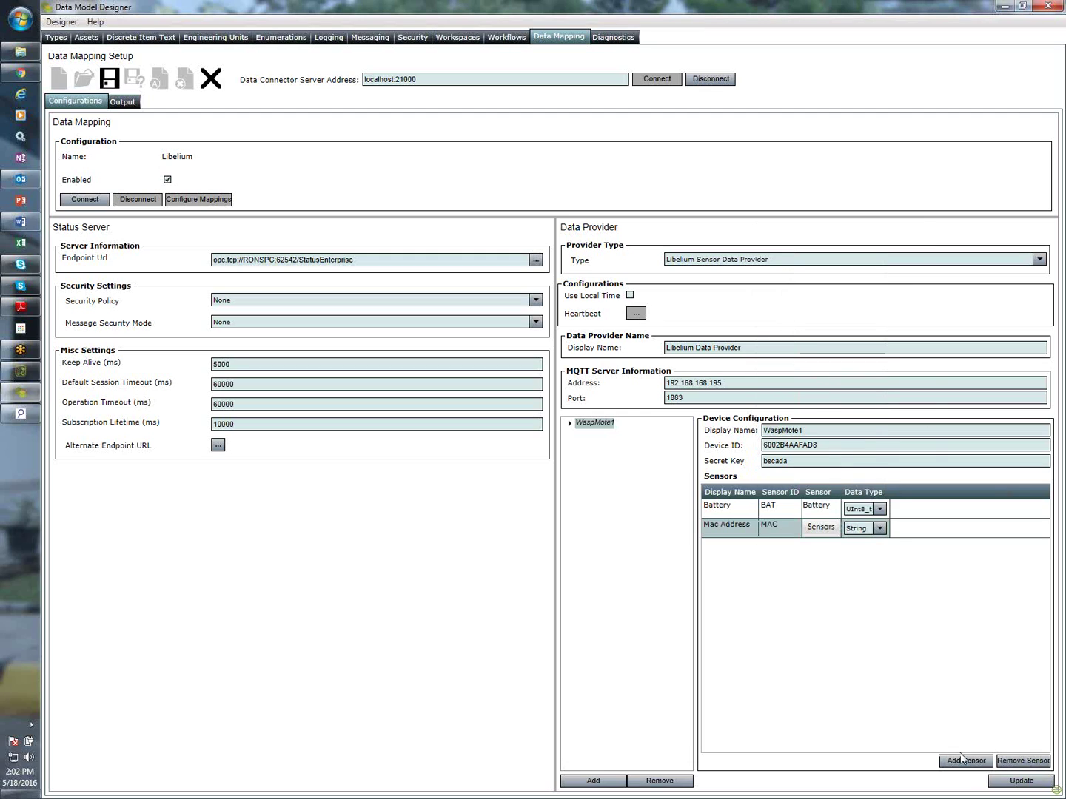
Add an Internal Temperature sensor row, apply the update, and save the configuration
click(962, 760)
click(826, 545)
click(823, 546)
mouse_move(843, 562)
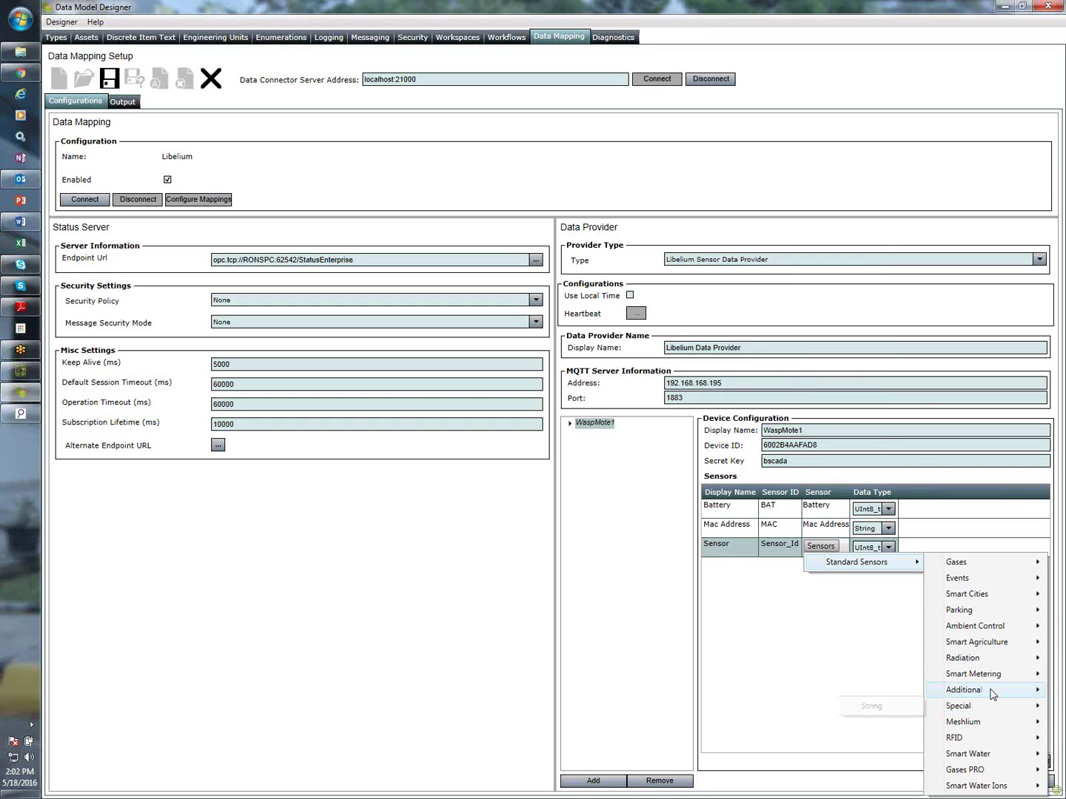
mouse_move(992, 694)
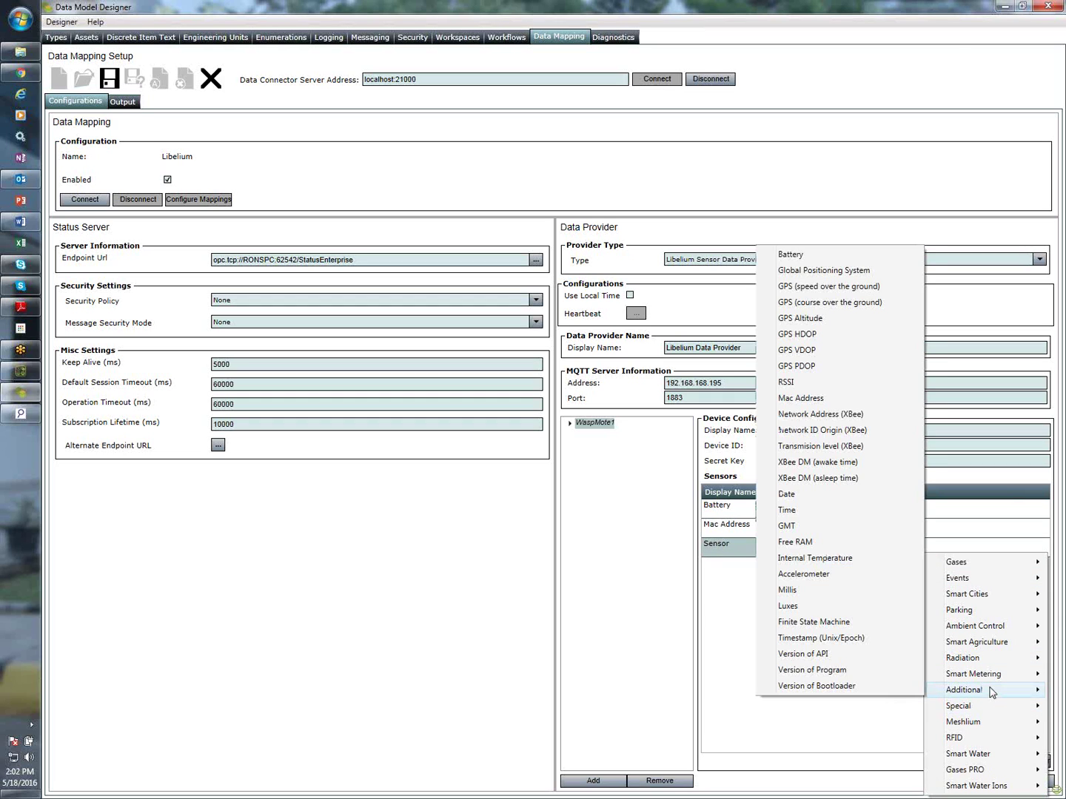
click(816, 561)
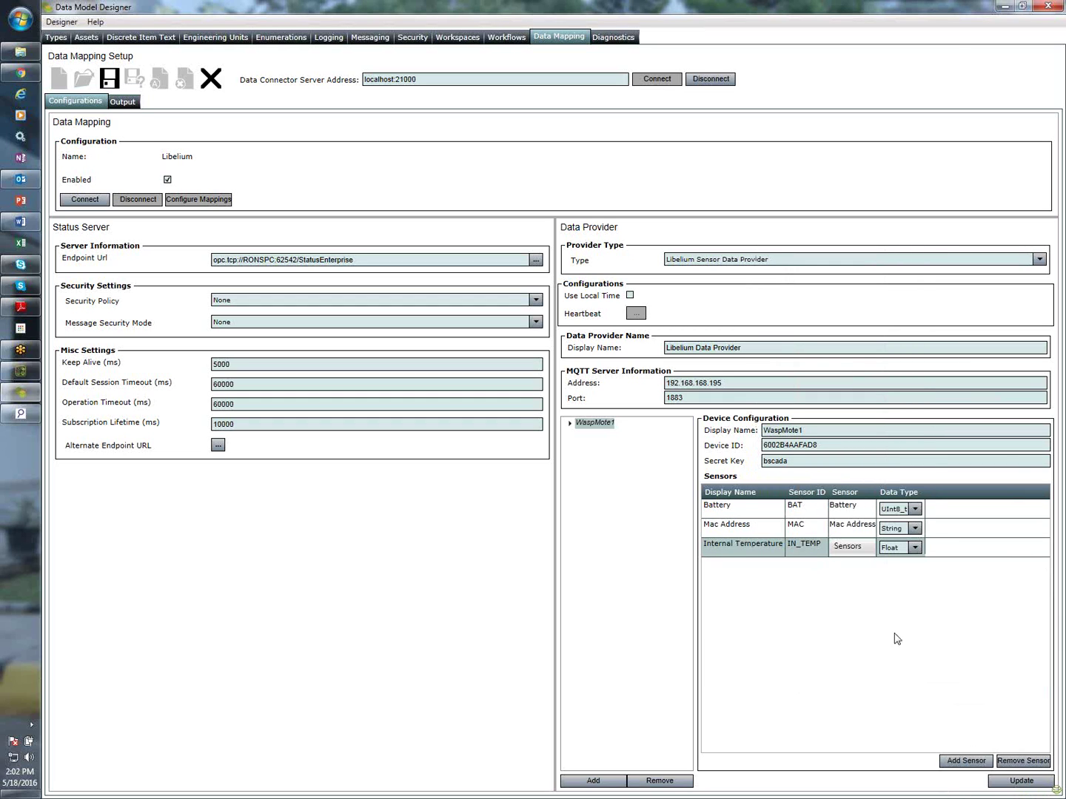
click(1021, 781)
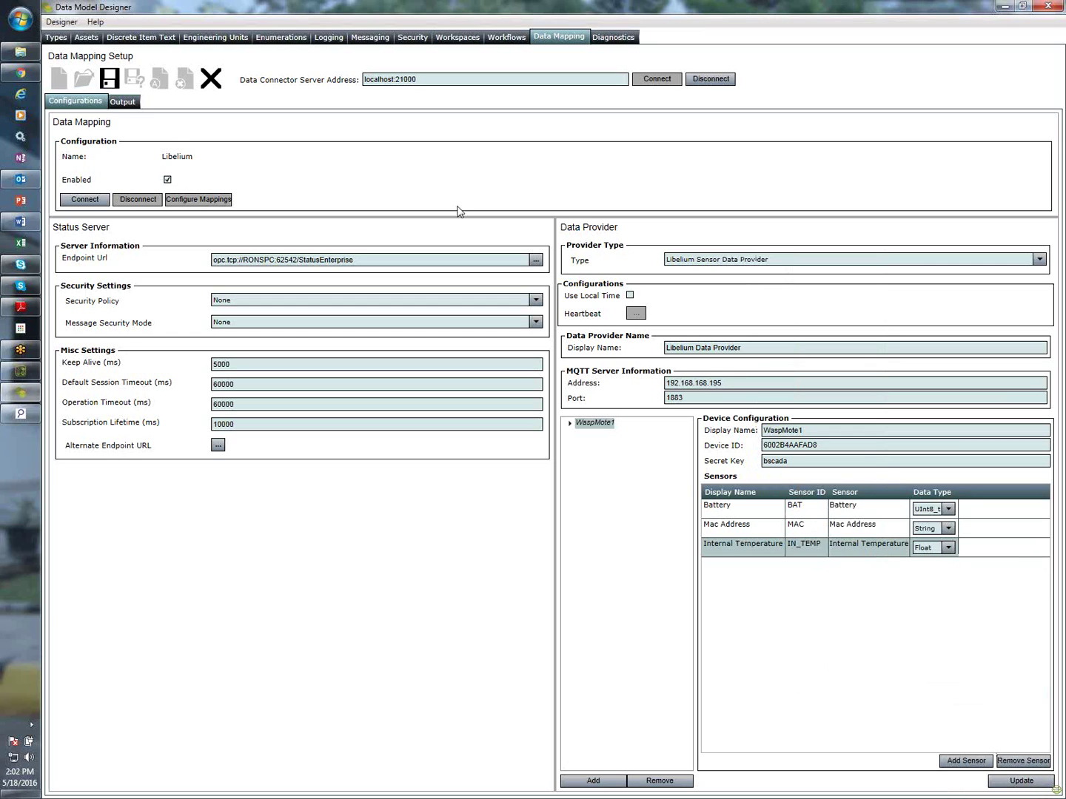
click(111, 79)
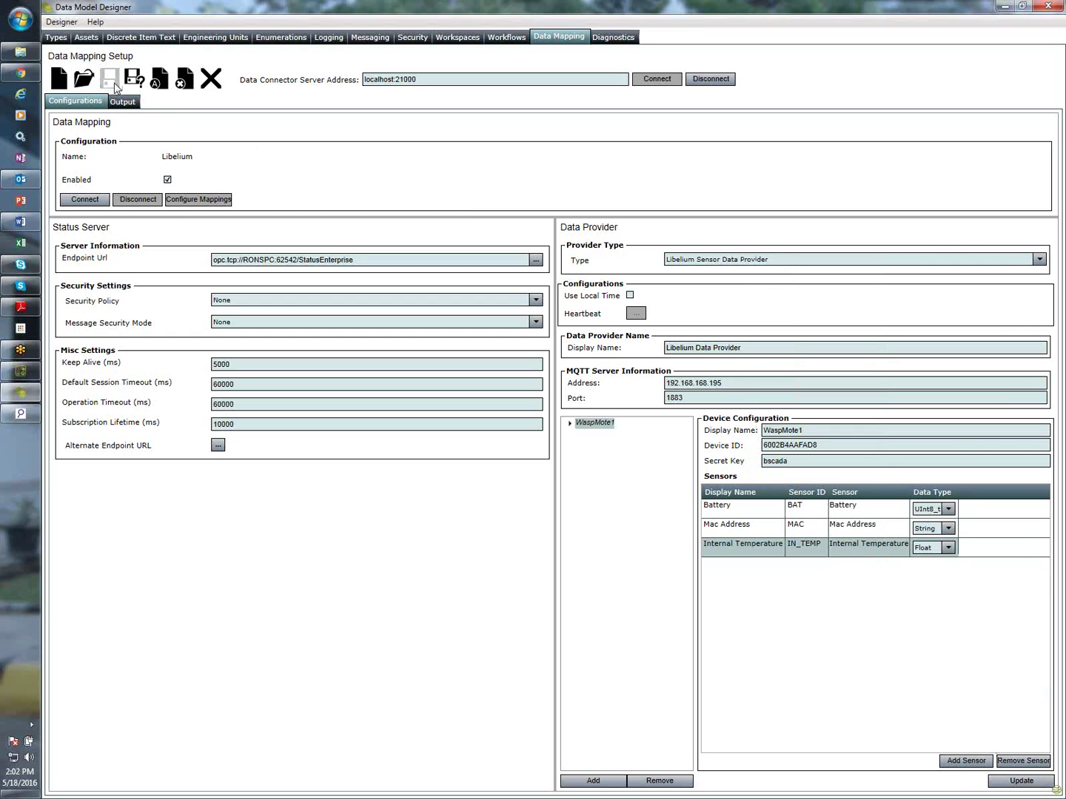
Connect the Libelium mapping and open its configuration on the LibeliumDeV1 device
click(87, 200)
click(210, 200)
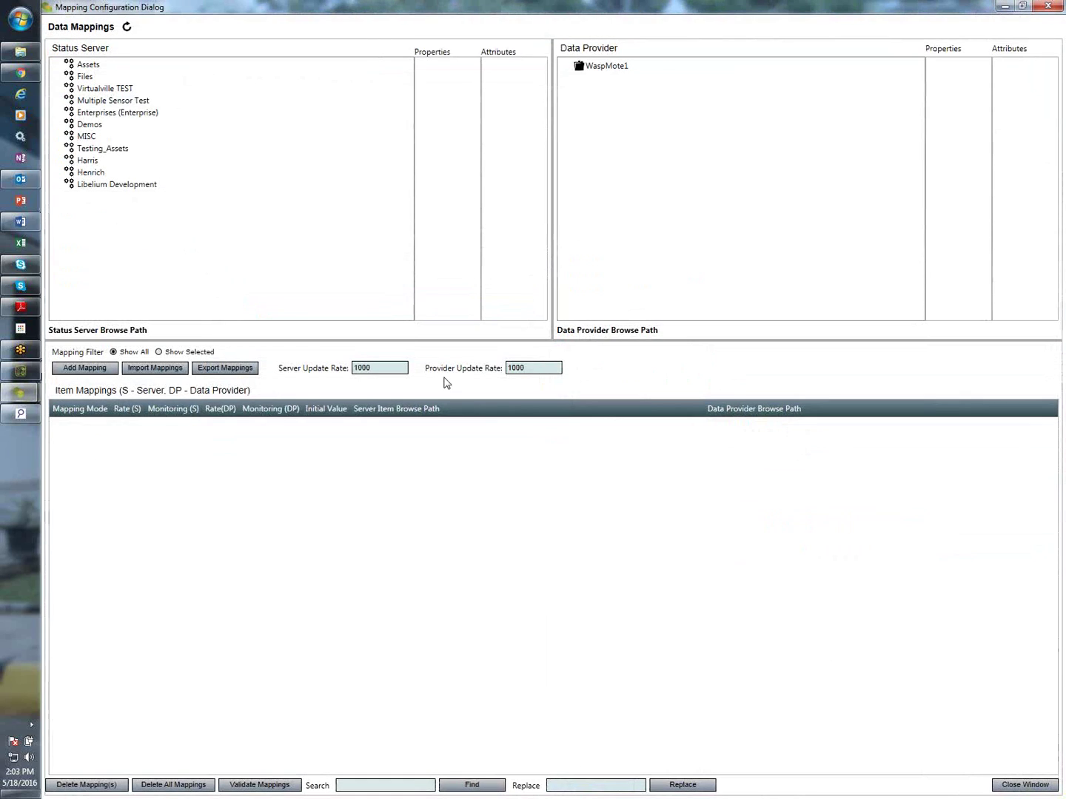
click(97, 184)
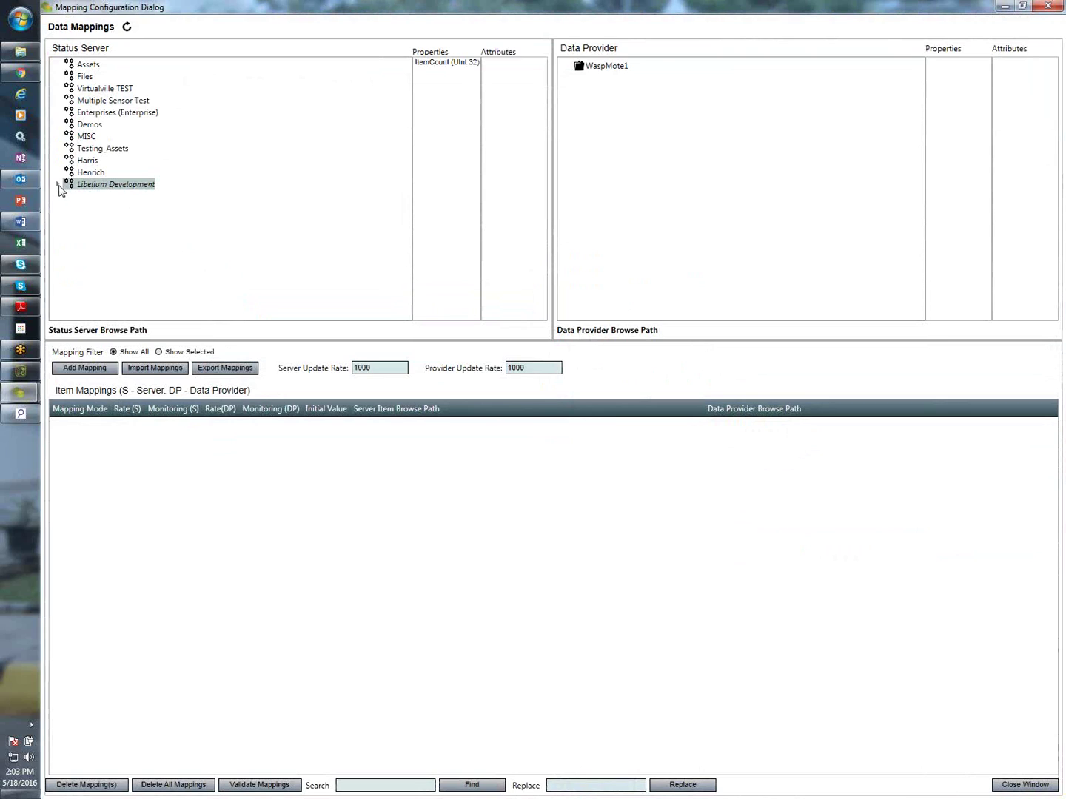
click(58, 185)
click(123, 197)
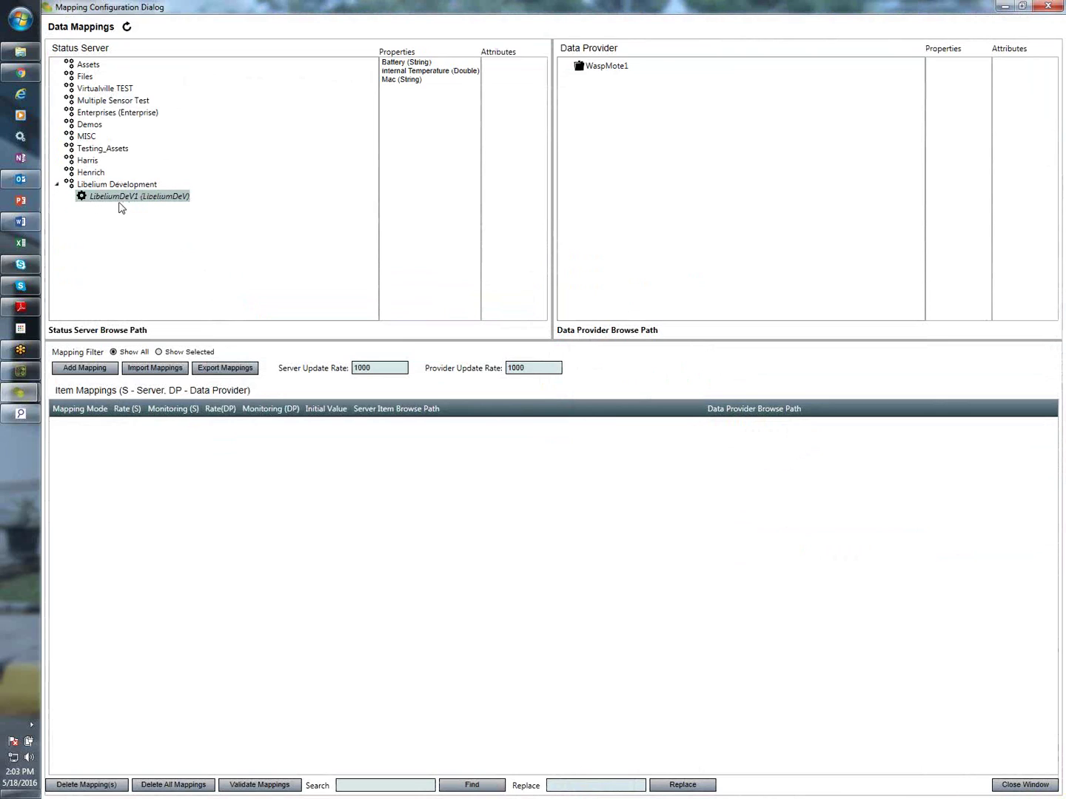
Map LibeliumDeV1's Battery value to WaspMote1's Battery sensor
click(405, 63)
click(597, 66)
click(565, 66)
click(593, 82)
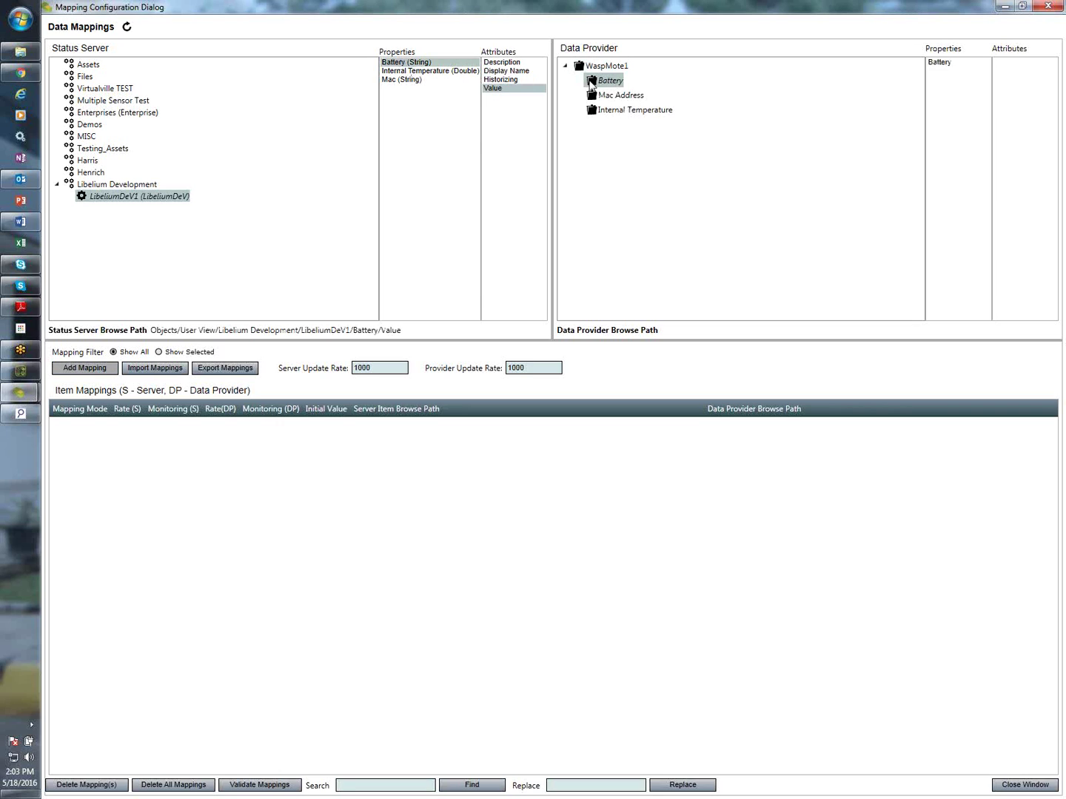
click(944, 64)
right_click(1009, 68)
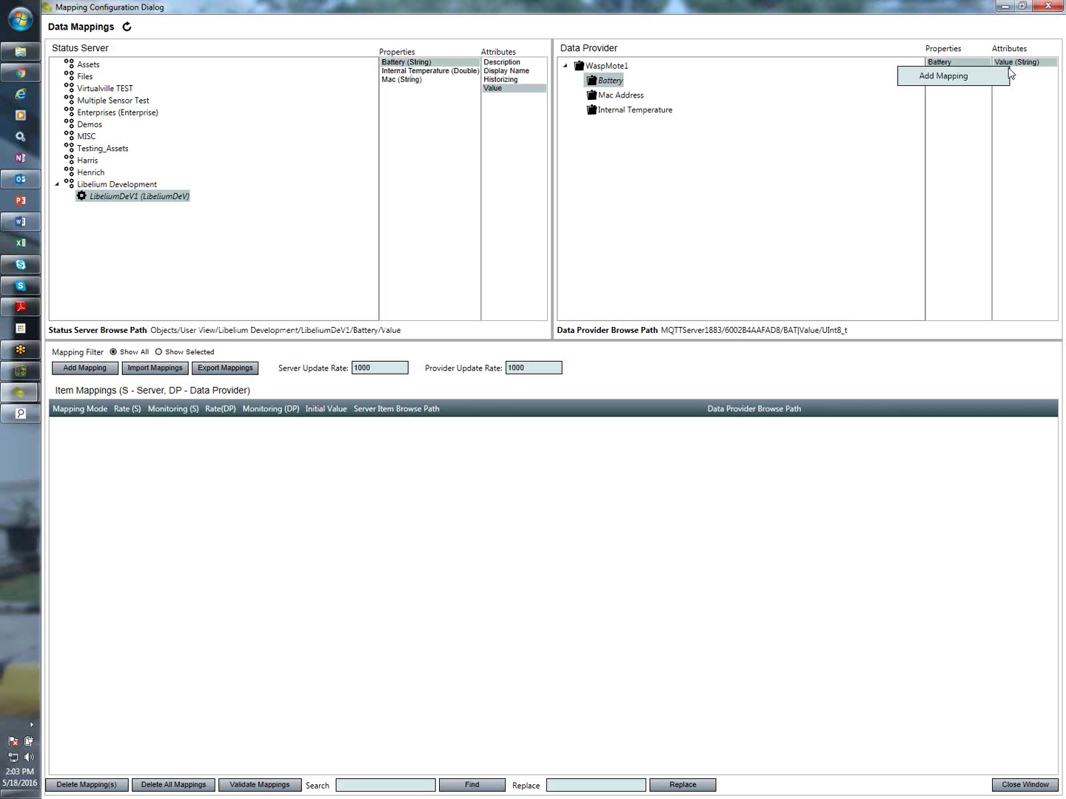
click(937, 76)
Map Internal Temperature and Mac to WaspMote1's Internal Temperature and Mac Address sensors
click(454, 72)
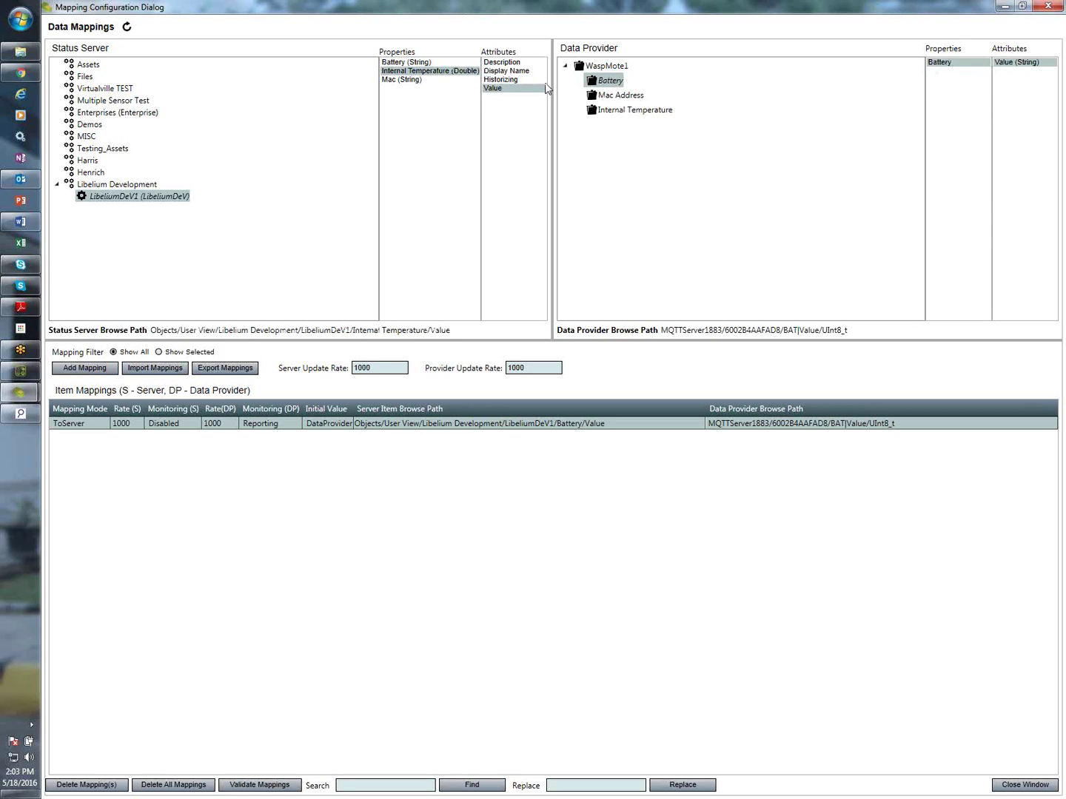
click(619, 111)
click(959, 69)
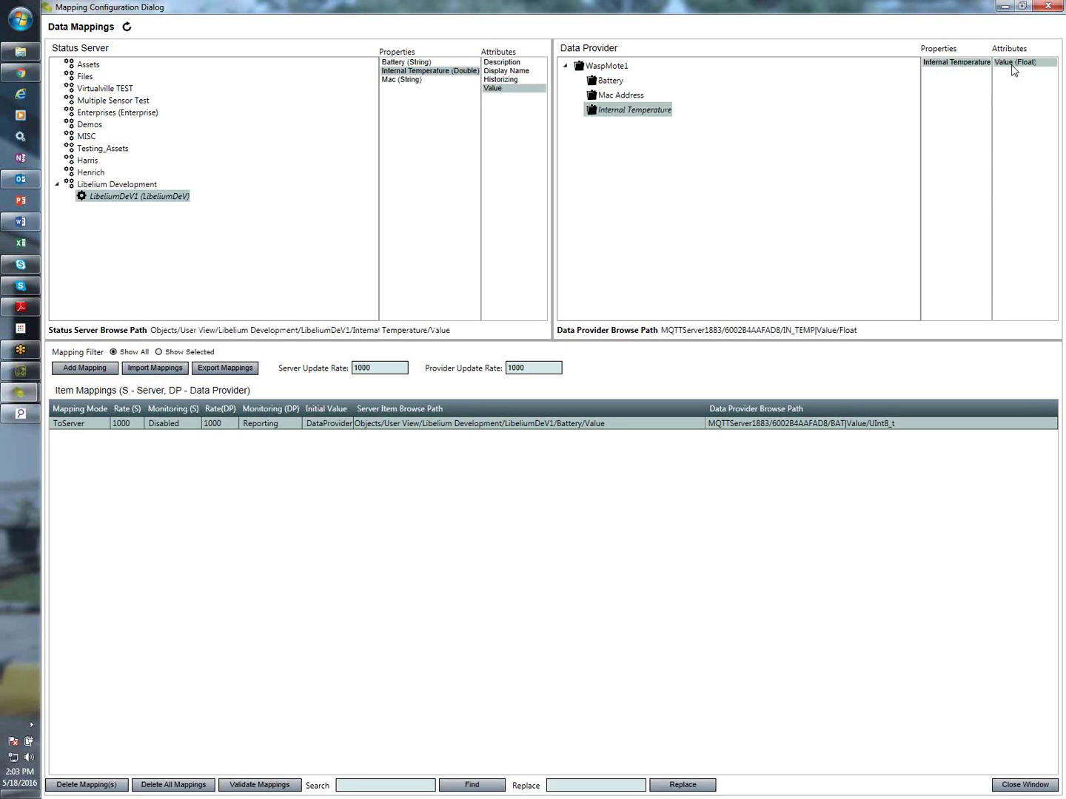
right_click(1013, 66)
click(976, 73)
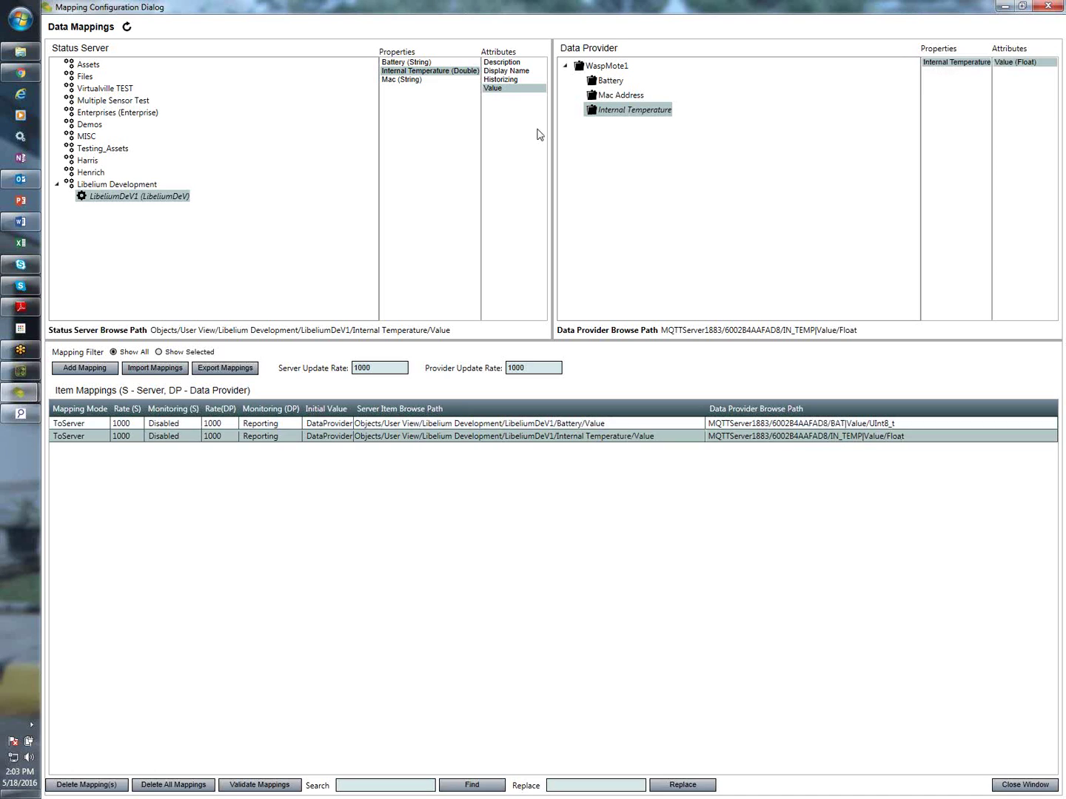
click(414, 79)
click(597, 97)
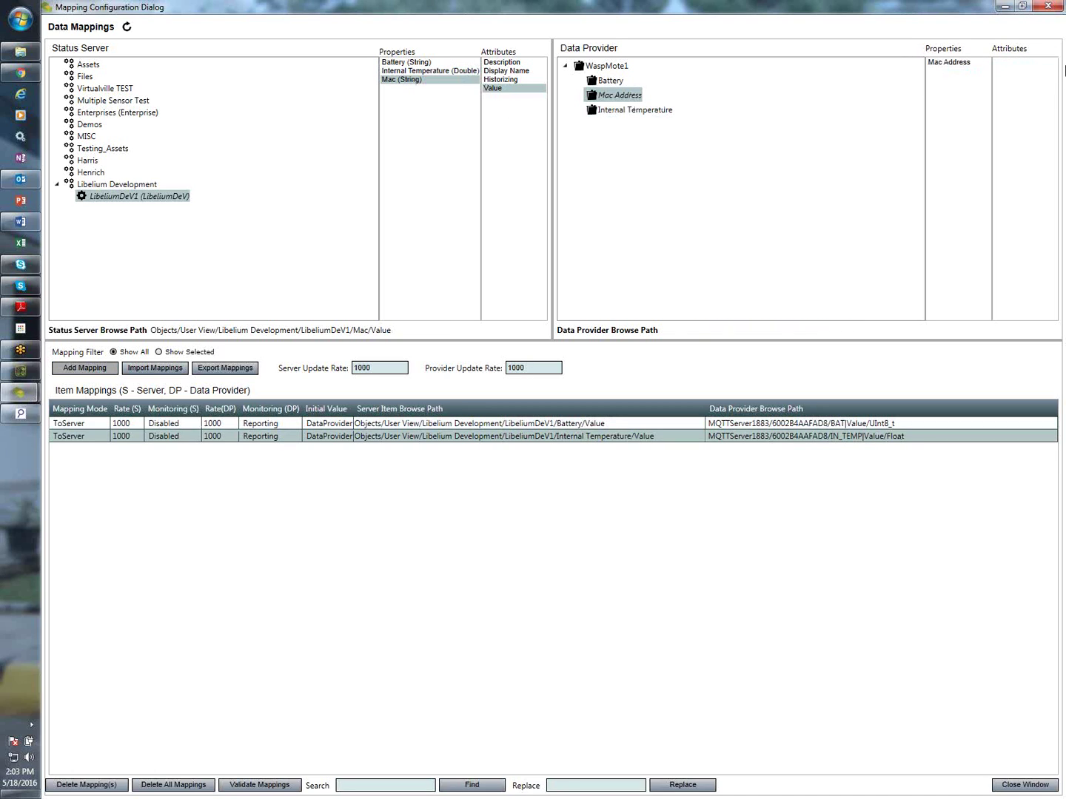
click(955, 64)
right_click(1041, 66)
click(972, 73)
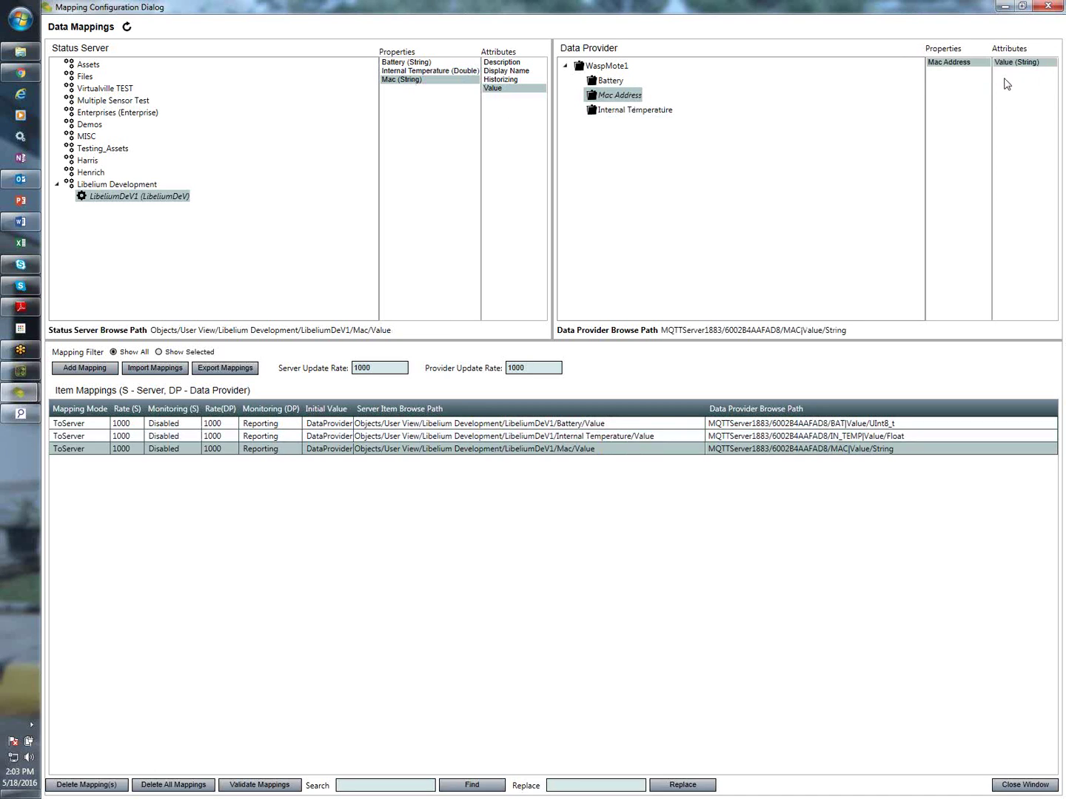
Close the mapping configuration and then the Data Model Designer window
click(1022, 786)
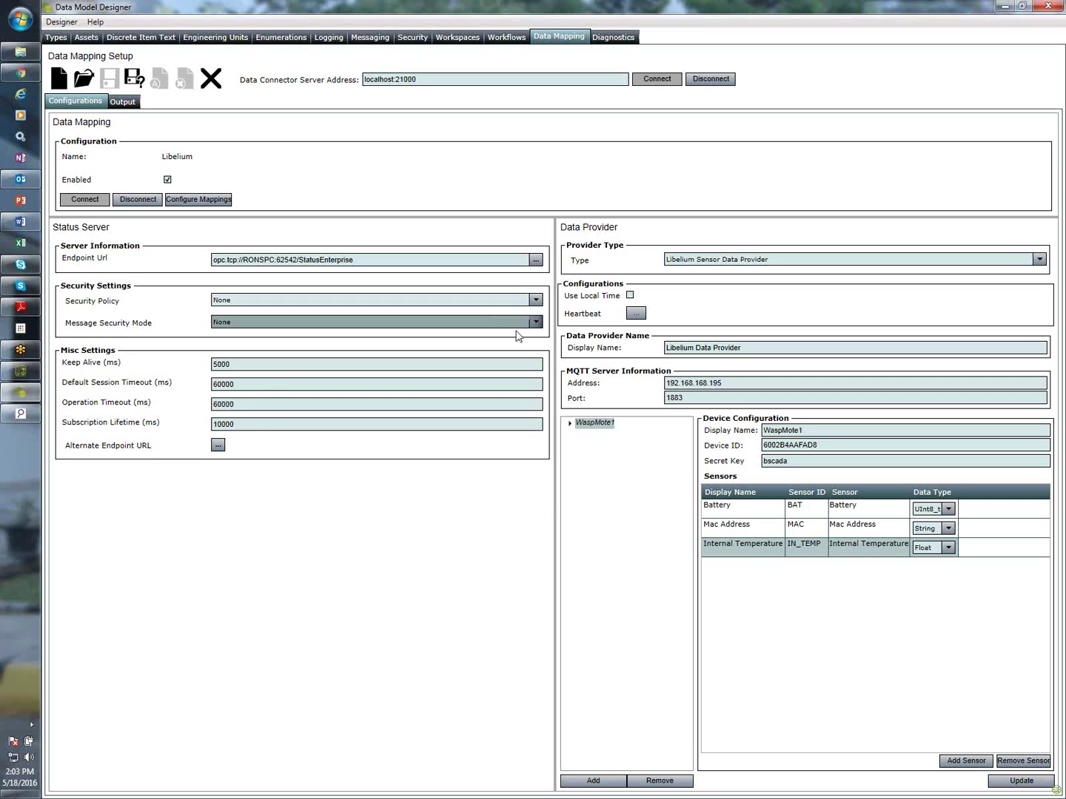
click(1049, 6)
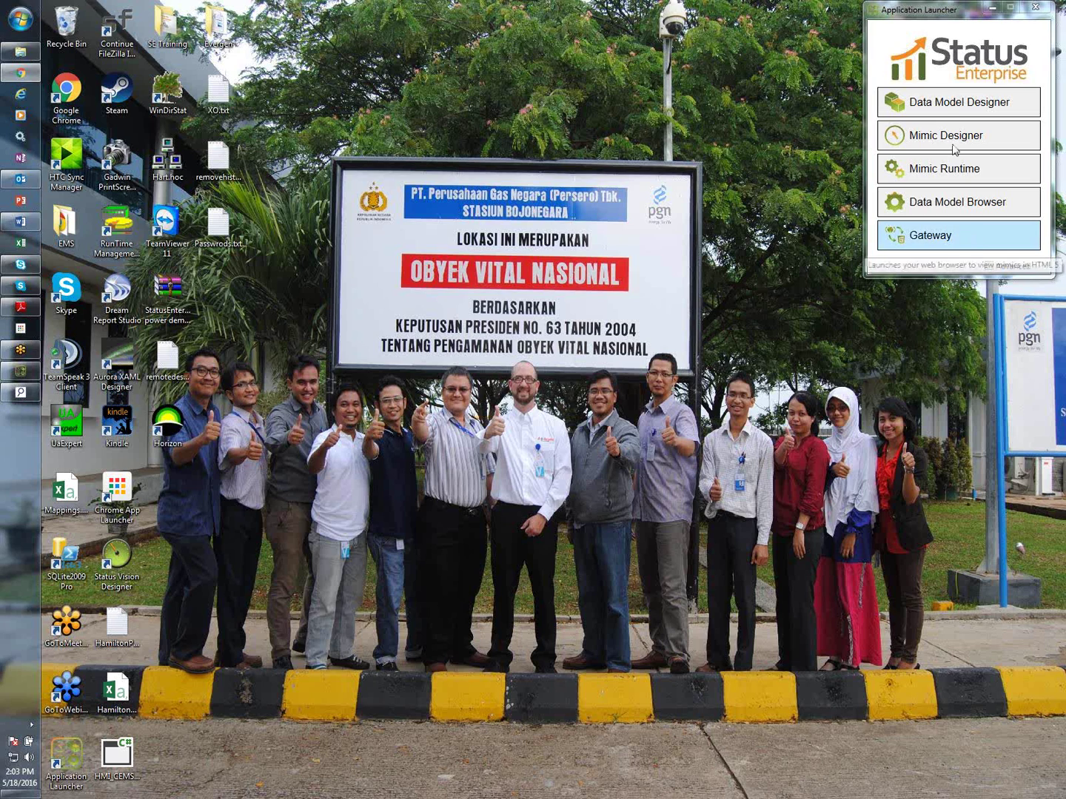
Launch the Data Model Browser, log in to the Status Server, and select Libelium Development
click(936, 207)
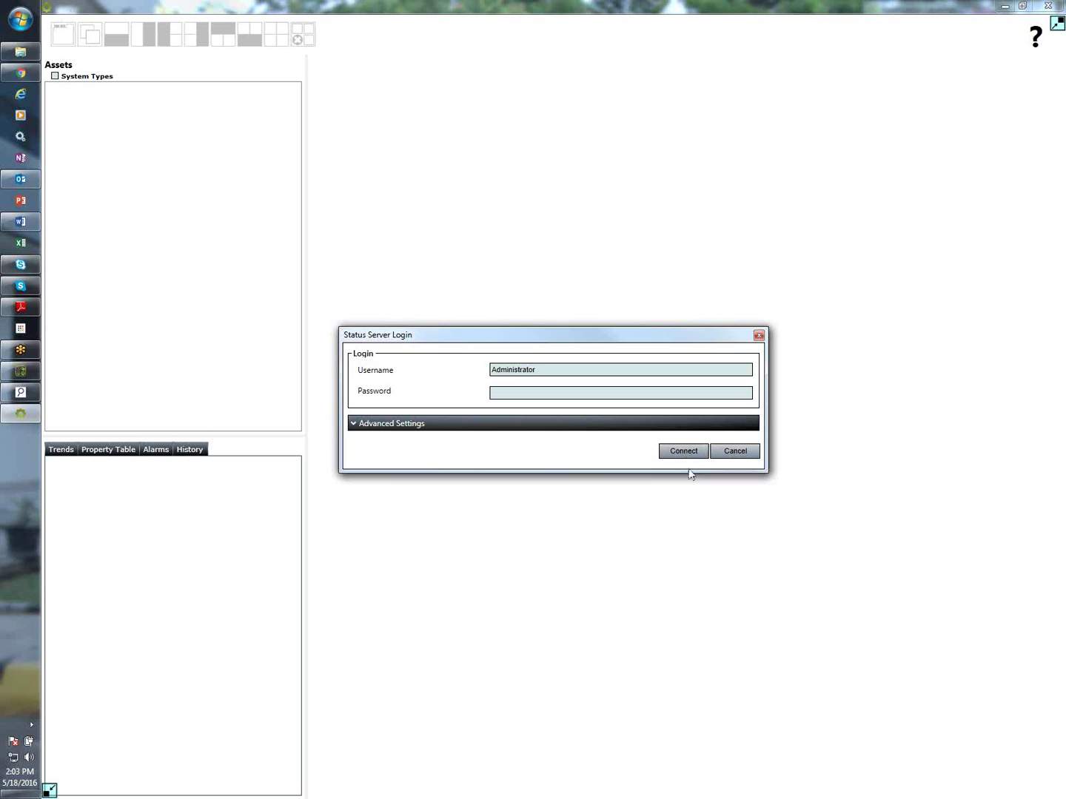
click(683, 453)
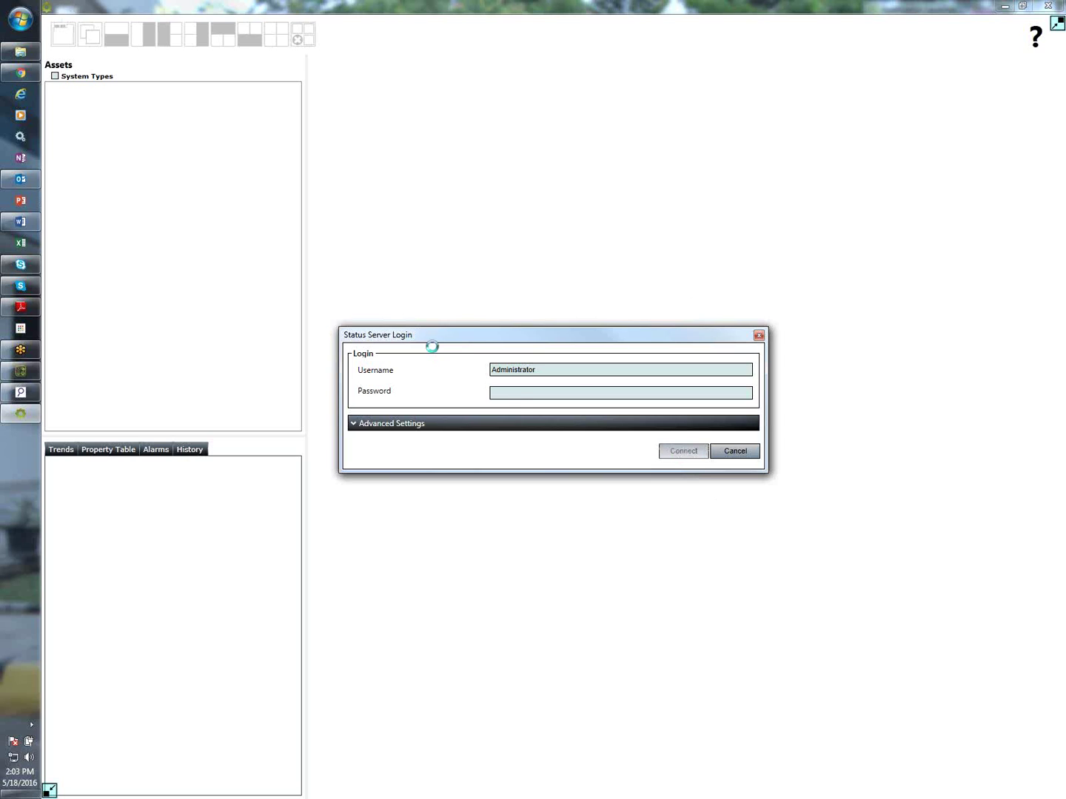
click(97, 243)
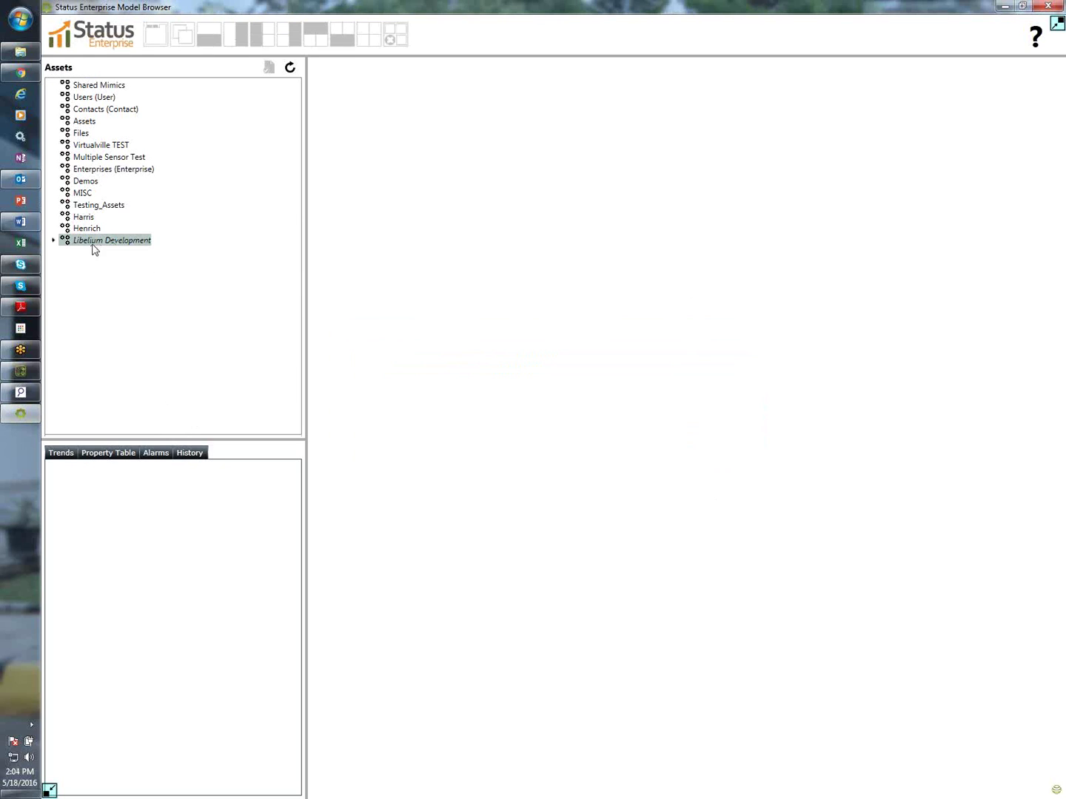
Open LibeliumDeV1's property table and widen the Value column to read Battery 69 and Mac 40E44C77
click(53, 241)
click(107, 252)
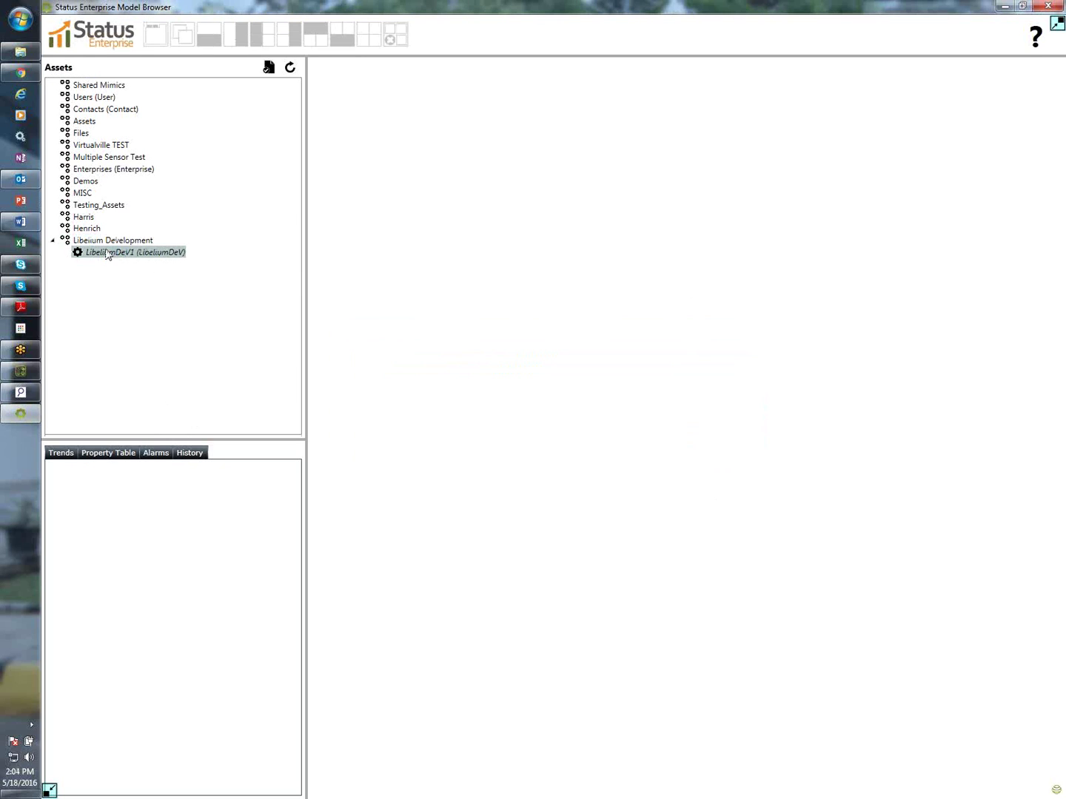
click(53, 241)
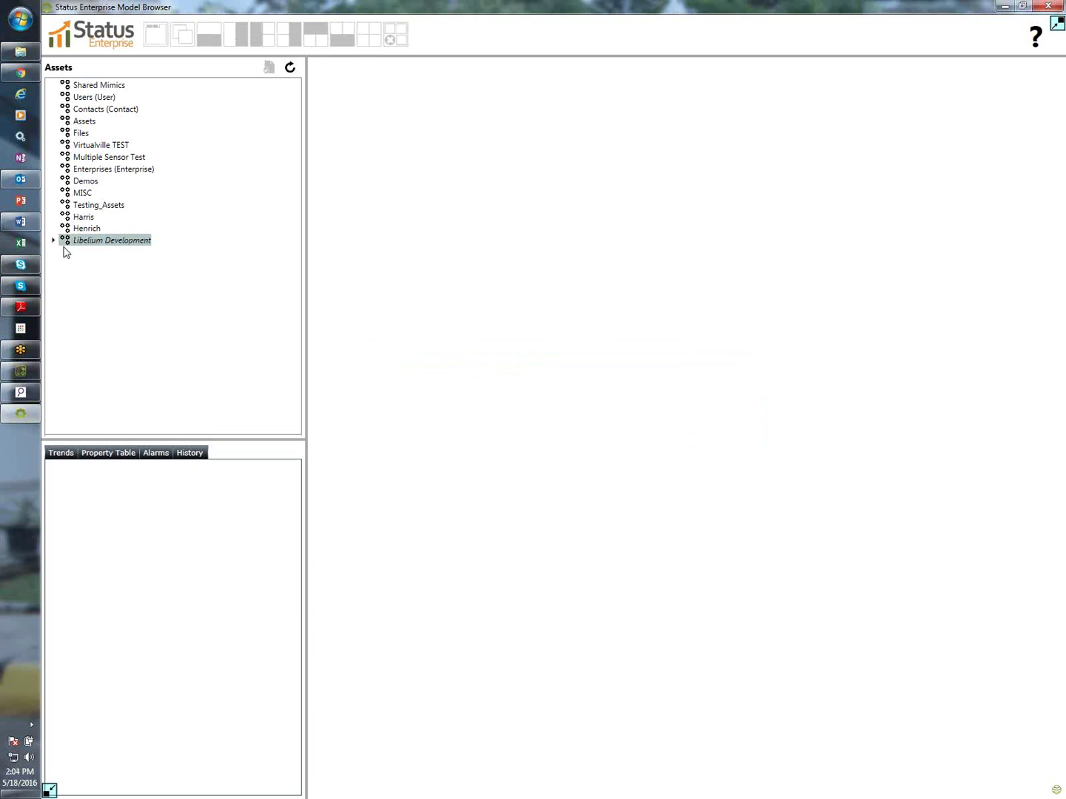
click(53, 241)
click(95, 256)
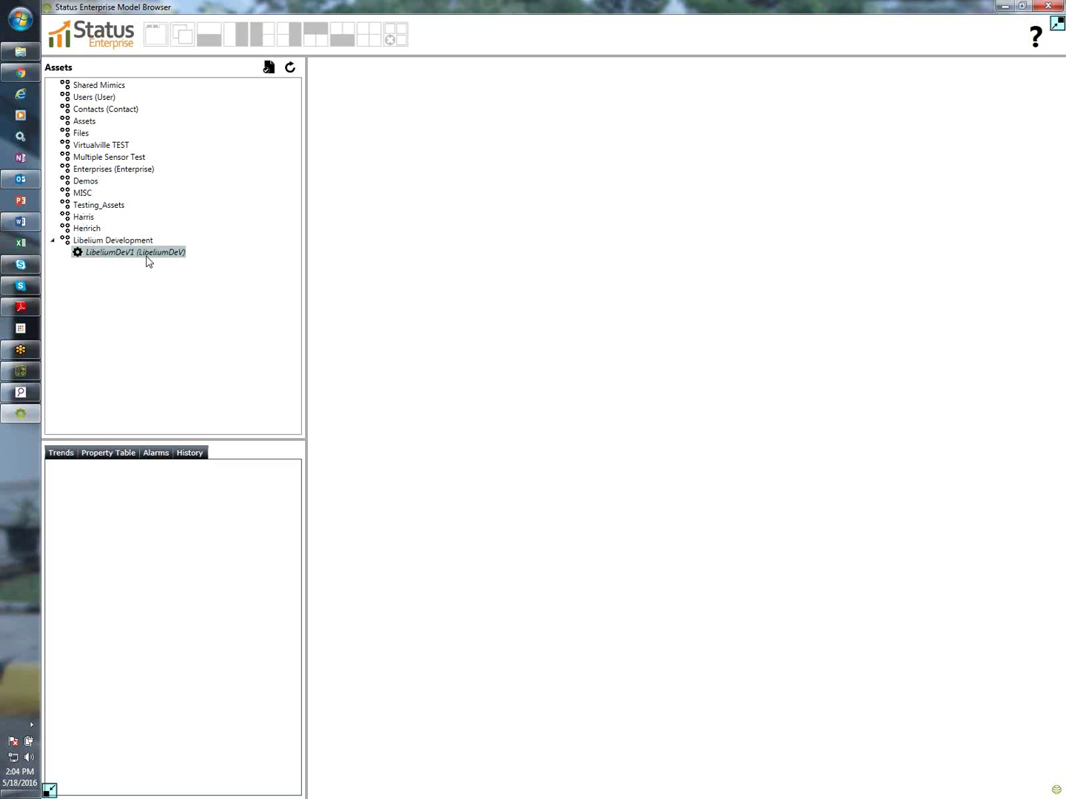
click(112, 455)
double_click(77, 483)
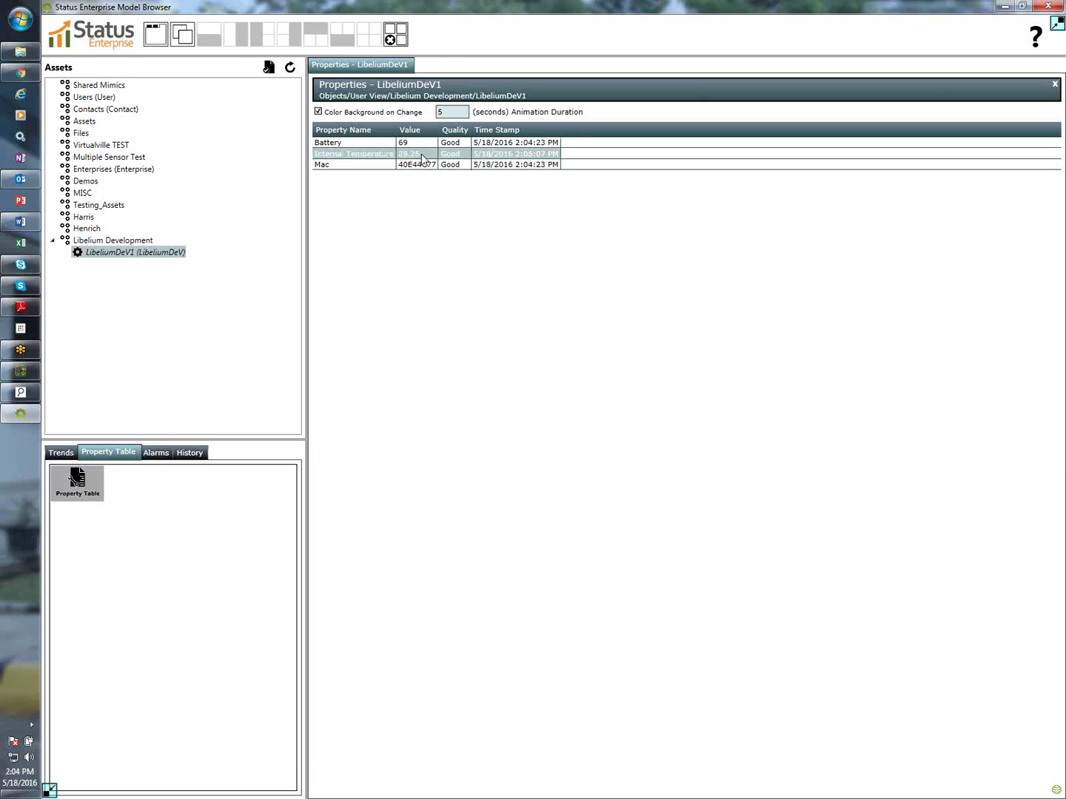
click(420, 144)
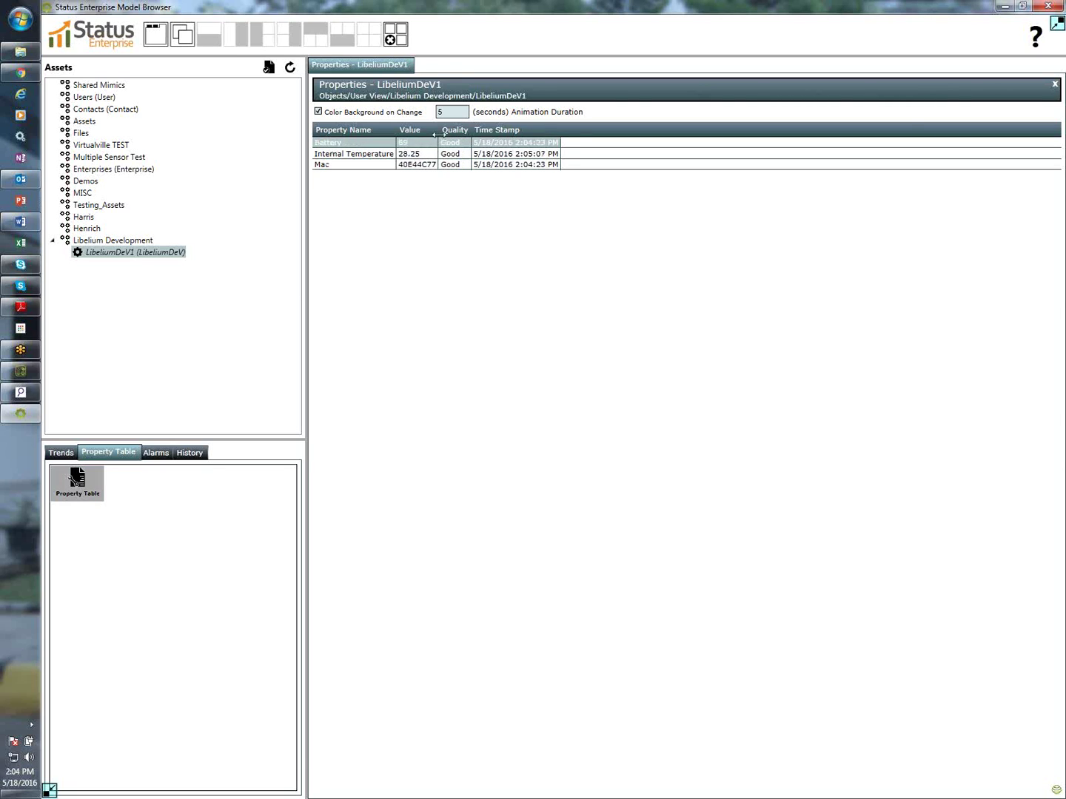
drag(437, 134, 467, 136)
click(428, 163)
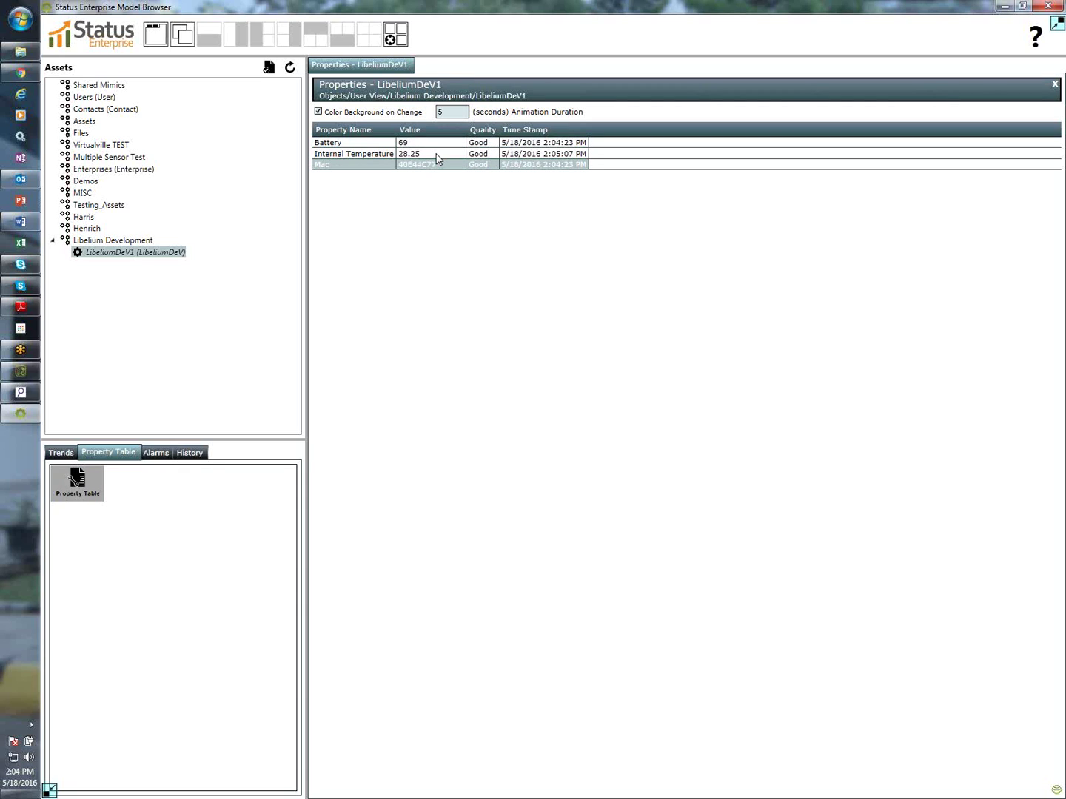
click(561, 144)
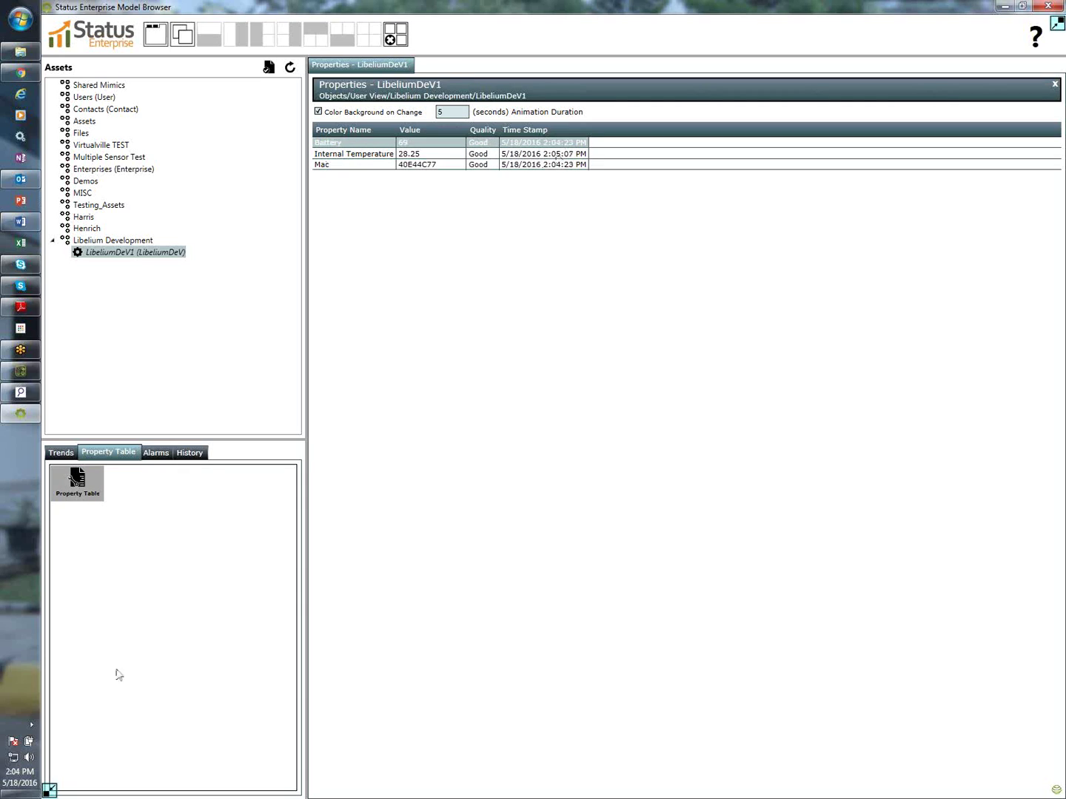
Close the Model Browser and launch Mimic Designer, logging in to the Status Server
click(1057, 10)
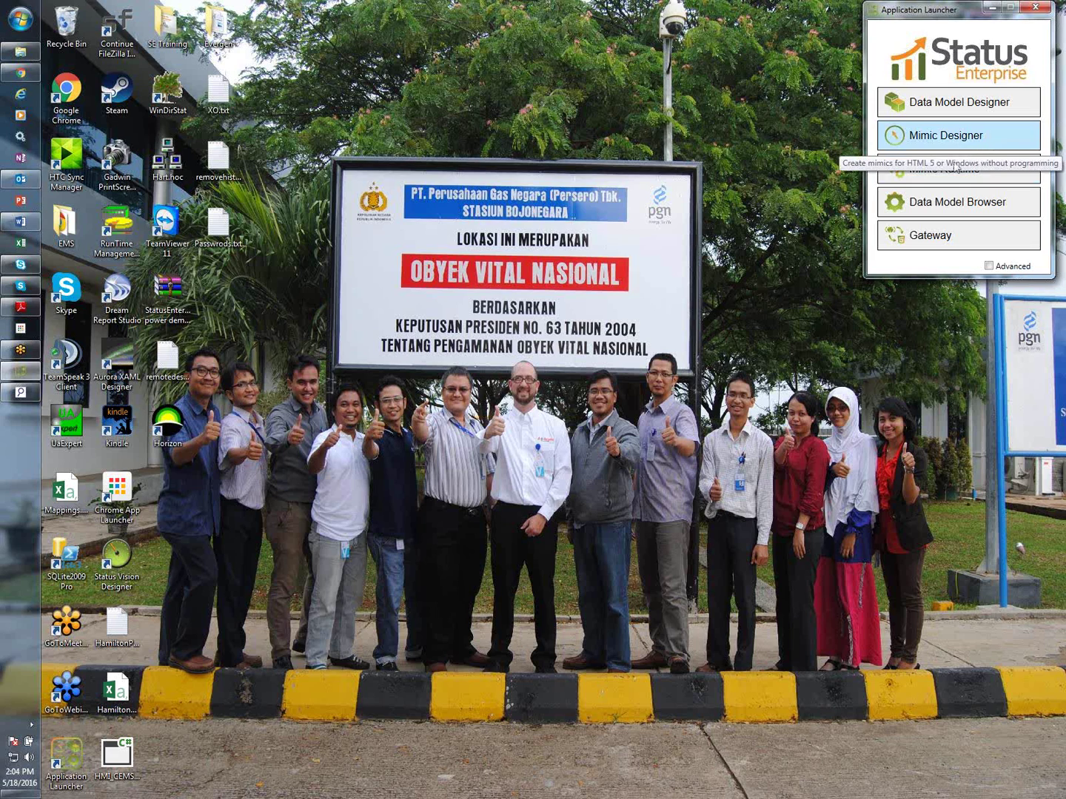
click(951, 142)
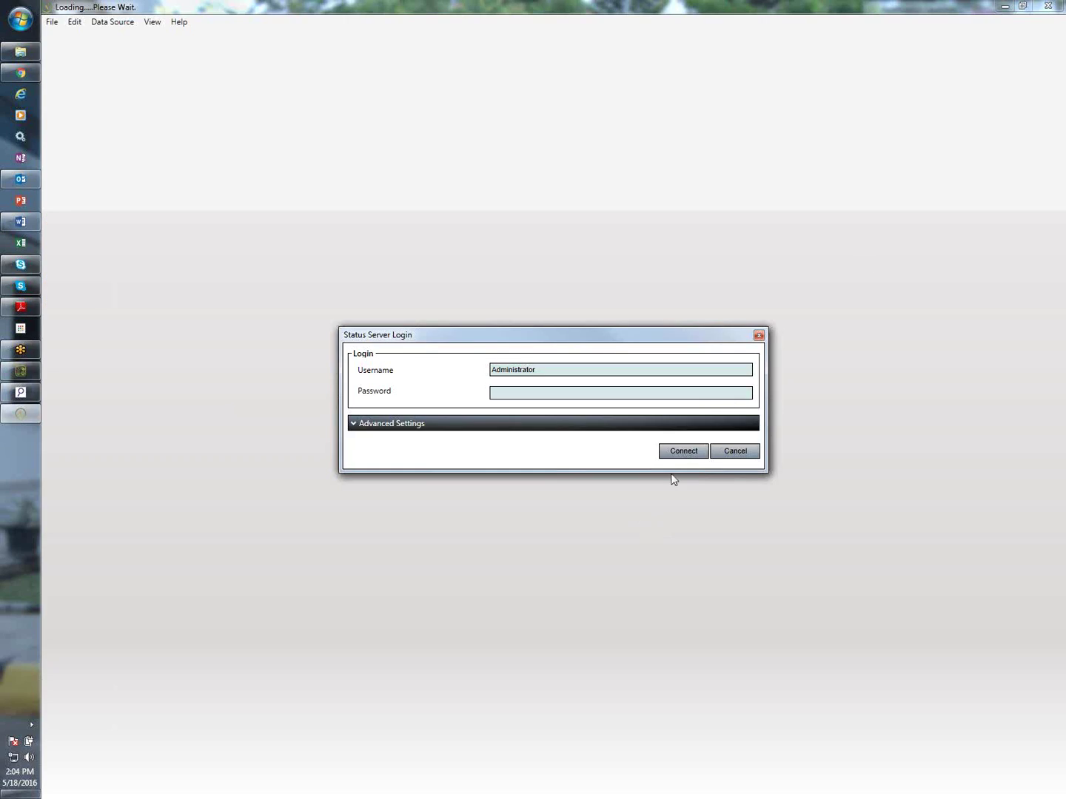
click(683, 451)
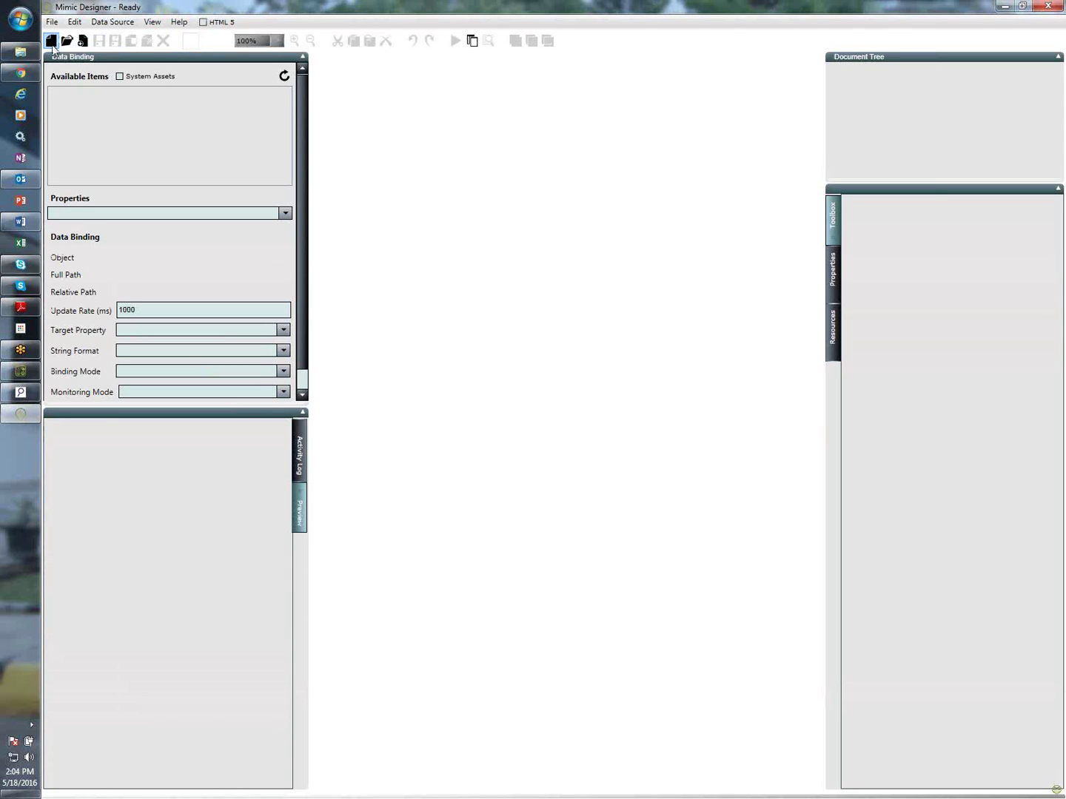
Create a plain, non-template mimic named LibeliumTest at the default 800 × 600 size
click(51, 44)
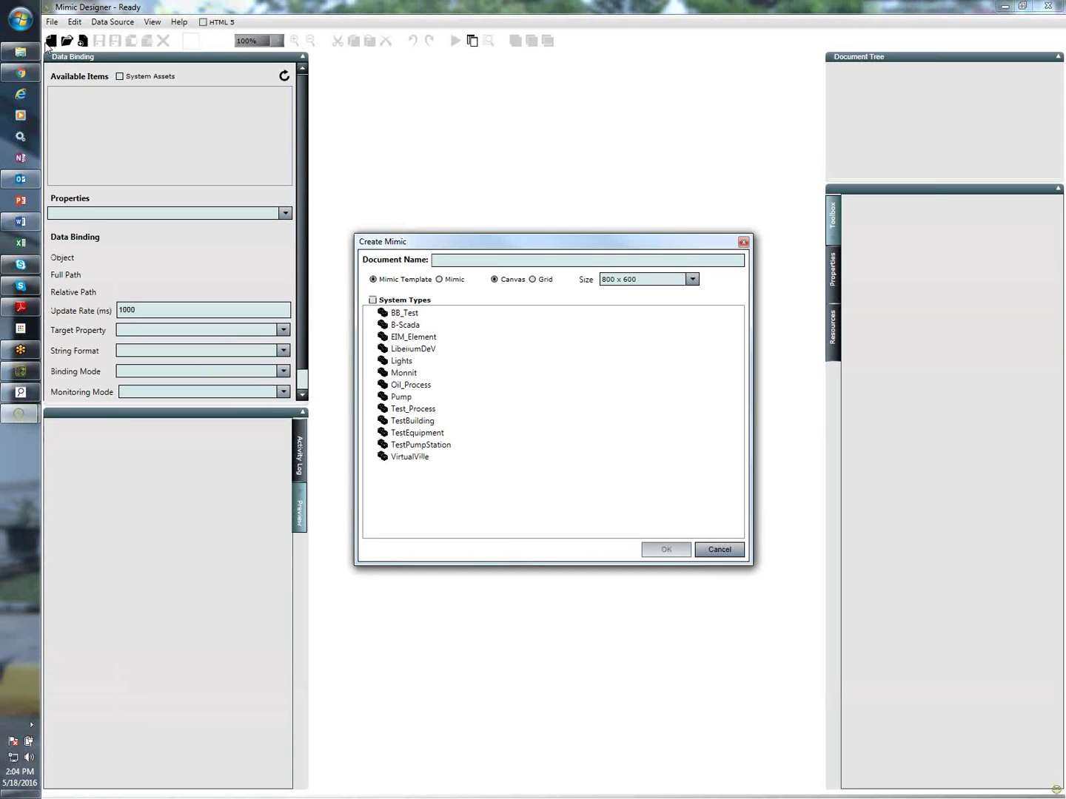
click(441, 281)
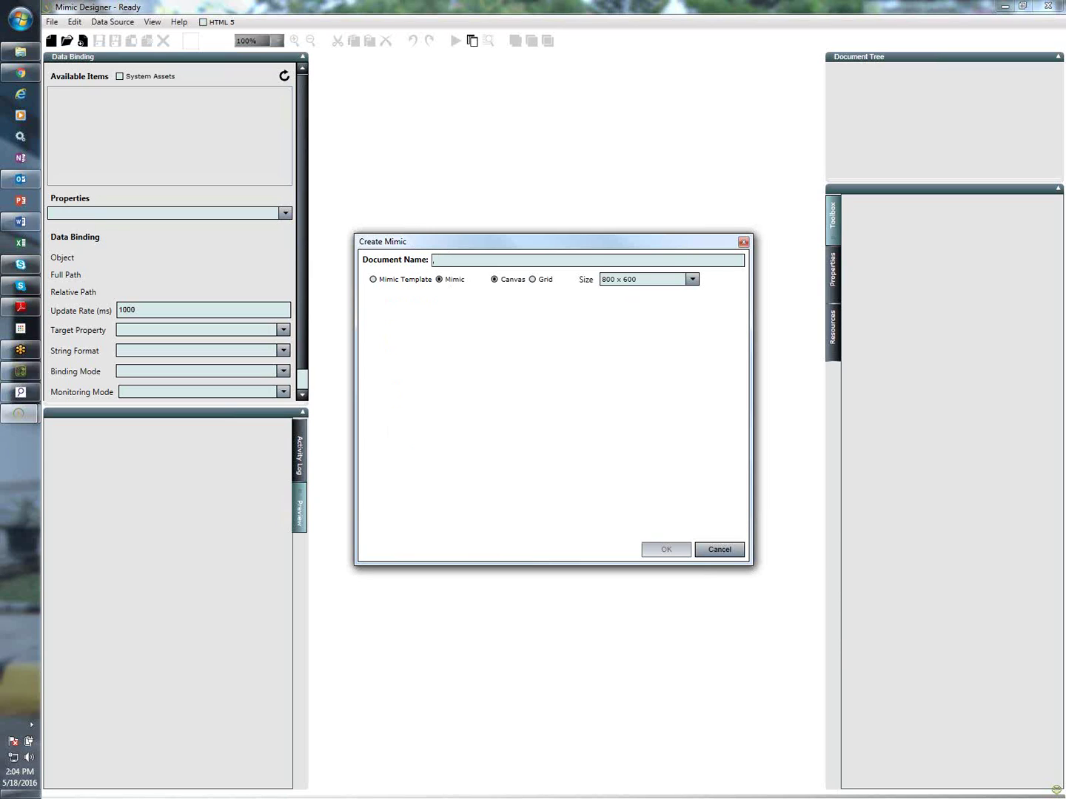
text(LibeliumTest)
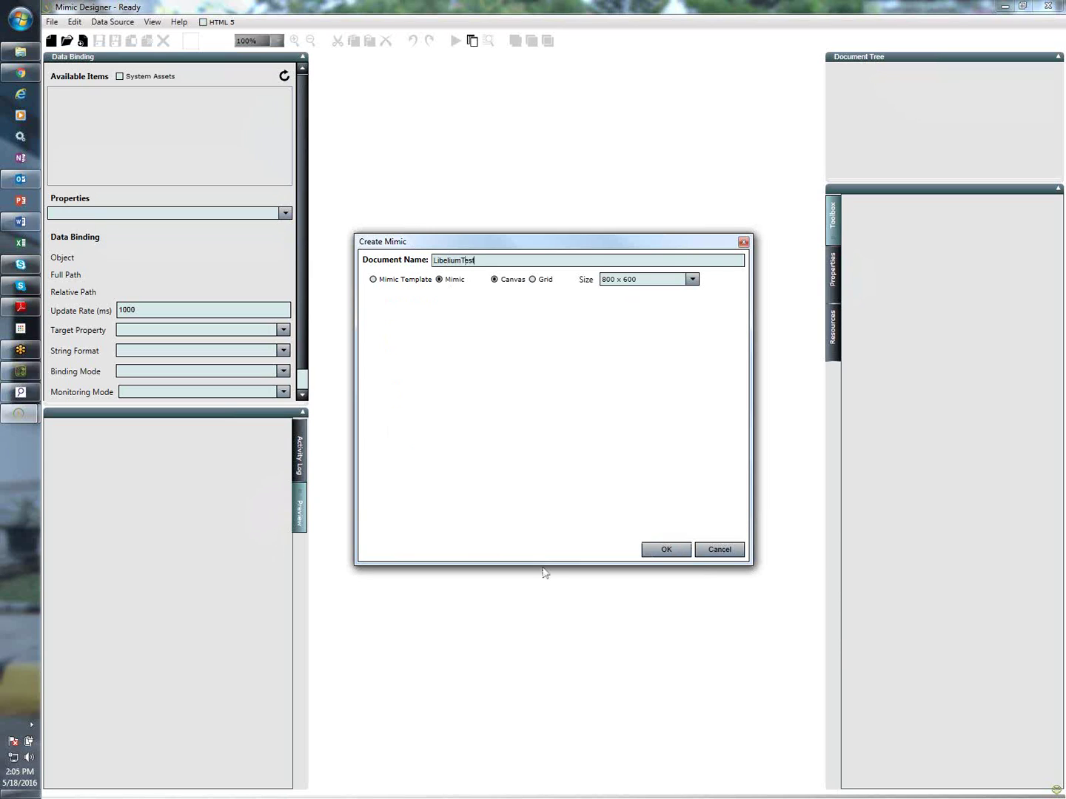
click(661, 551)
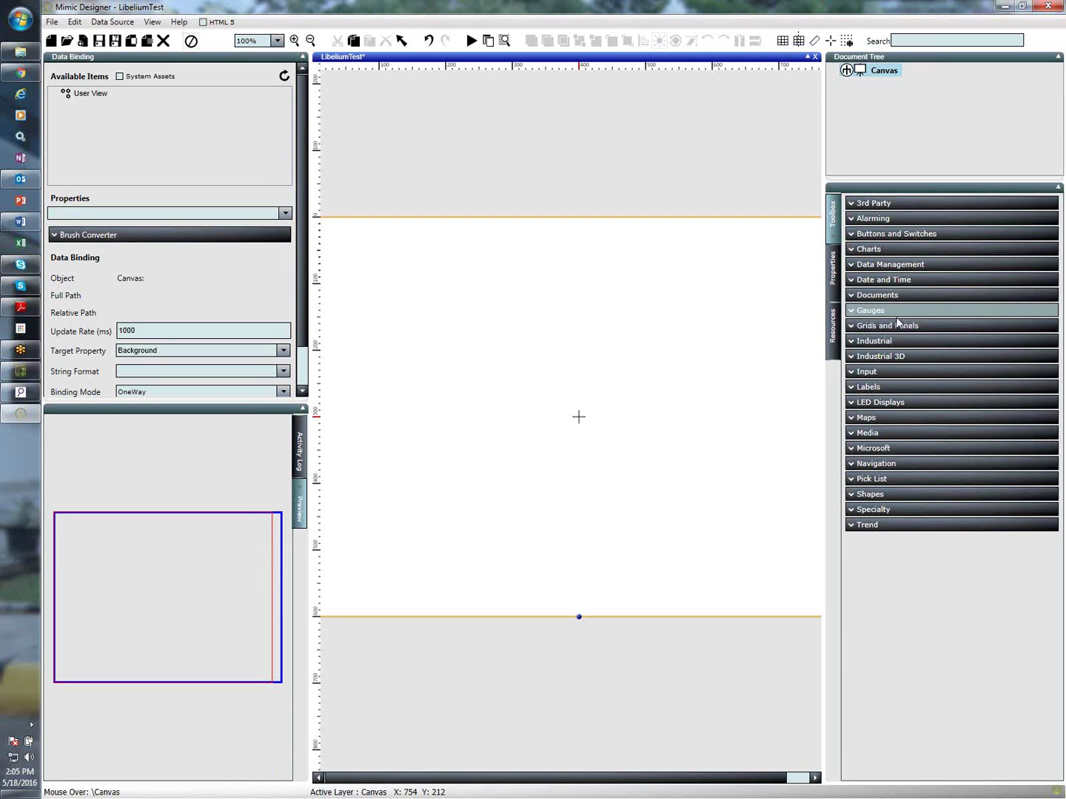
Draw a radial gauge in the centre of the canvas
click(897, 310)
click(883, 477)
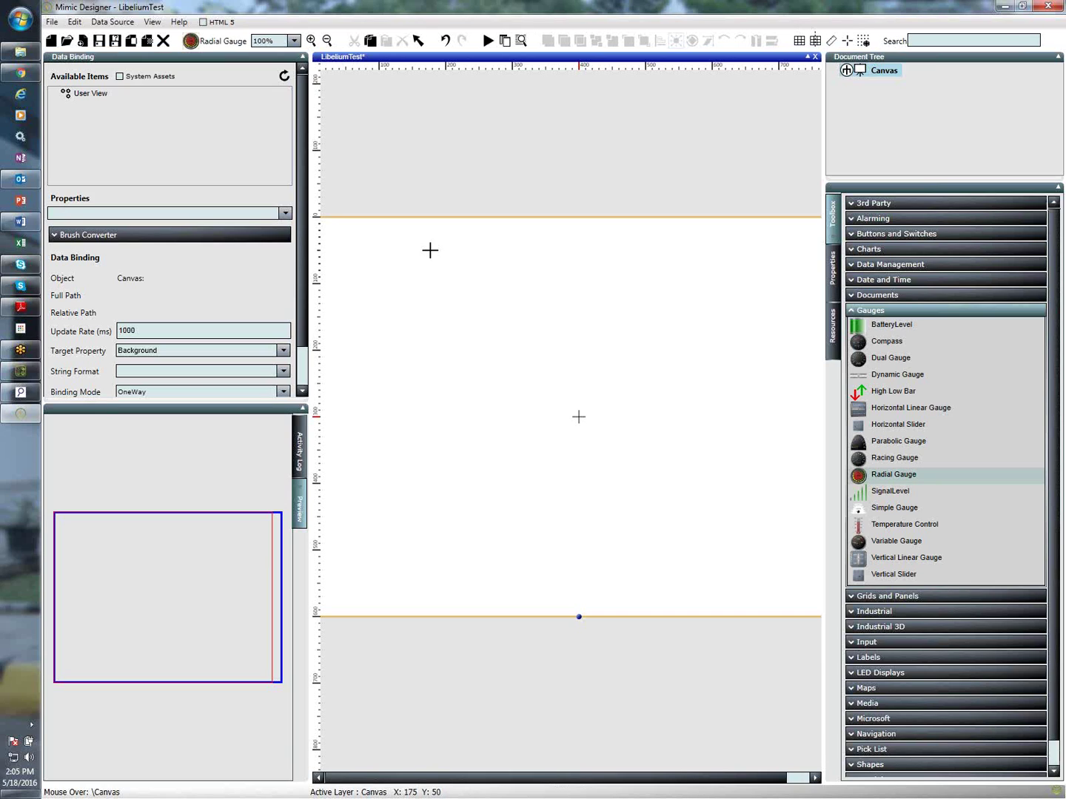
mouse_move(448, 246)
mouse_down()
mouse_move(523, 396)
mouse_move(670, 497)
mouse_move(695, 497)
mouse_up()
click(873, 311)
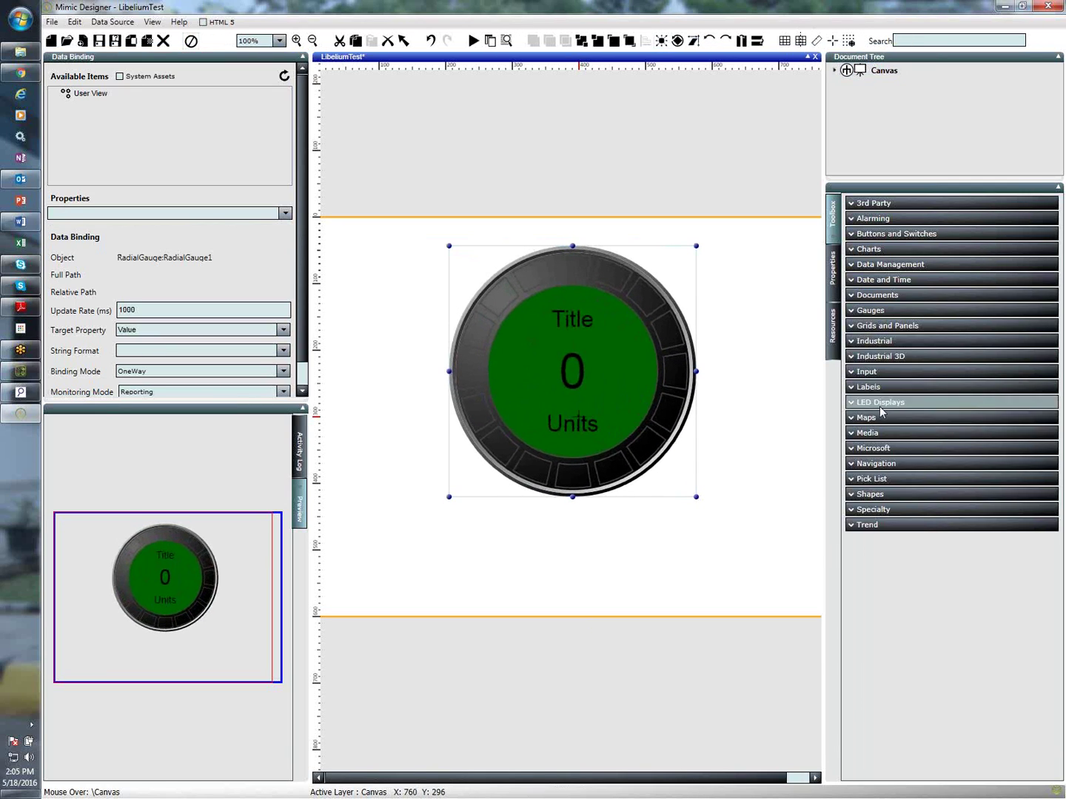
Place and resize a generic label below the gauge, then paste a duplicate beside it
click(869, 386)
click(868, 417)
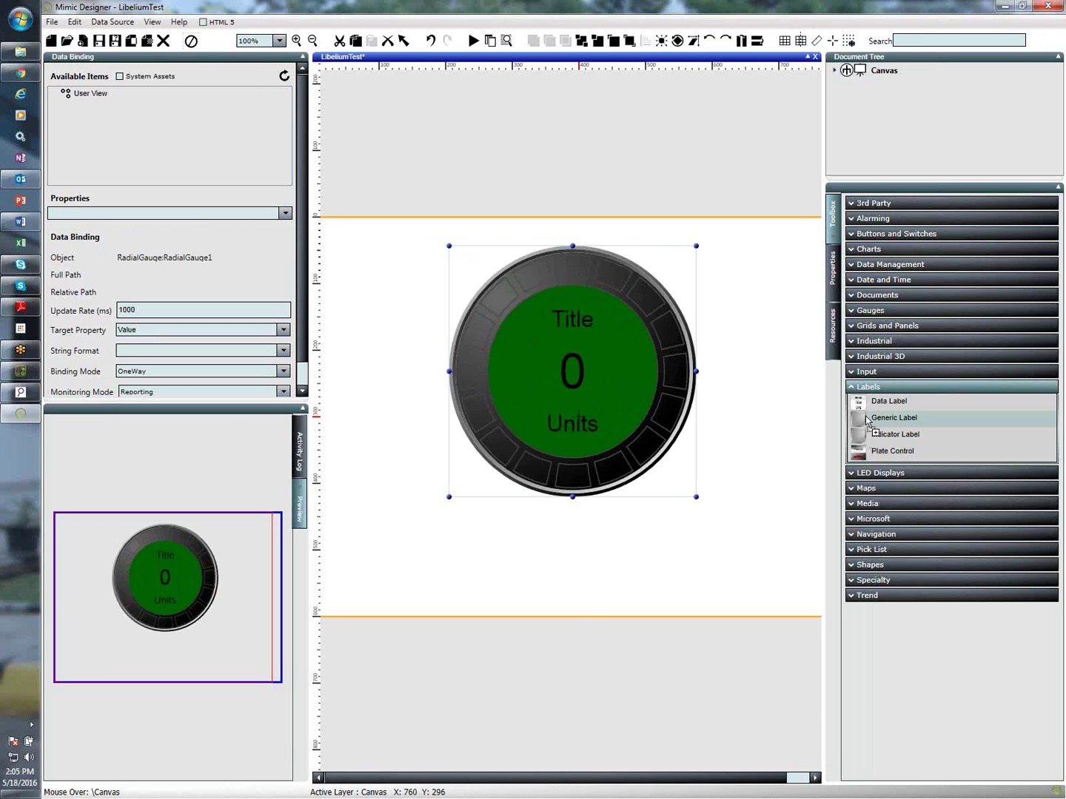
click(410, 532)
drag(444, 532, 503, 530)
drag(440, 565, 715, 550)
key(ctrl+c)
key(ctrl+v)
Bind the radial gauge to LibeliumDeV1's Internal Temperature data point and apply it
click(633, 492)
click(559, 348)
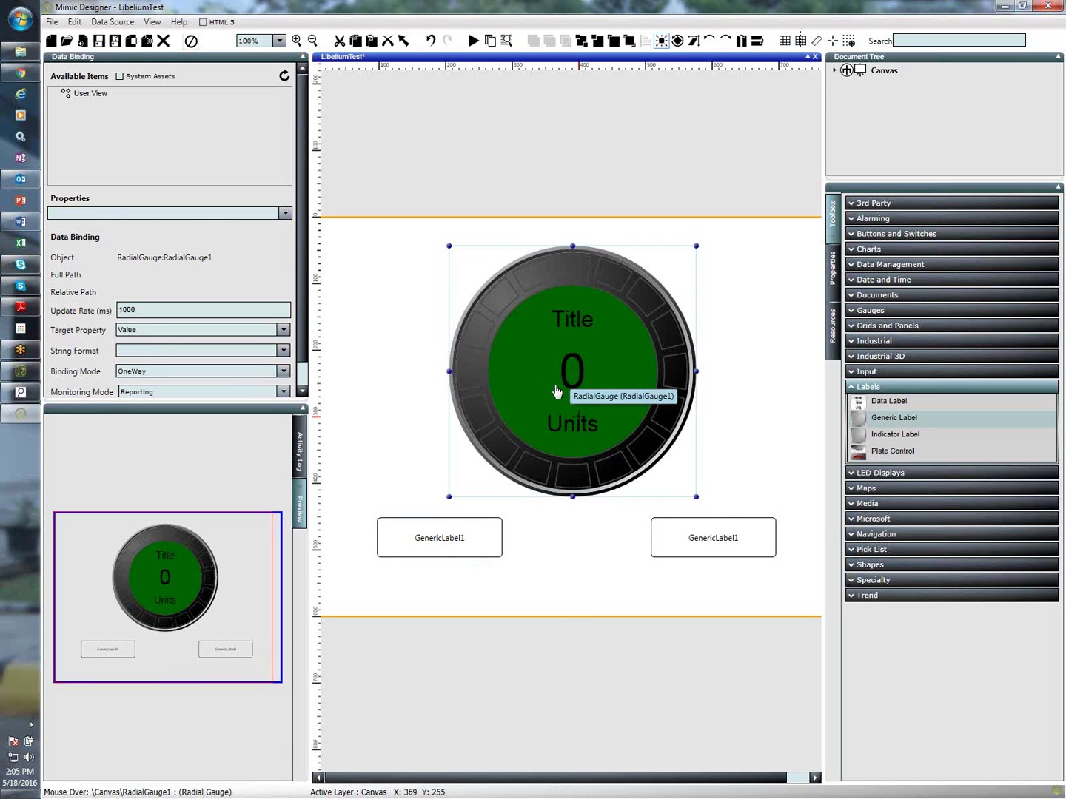
click(86, 96)
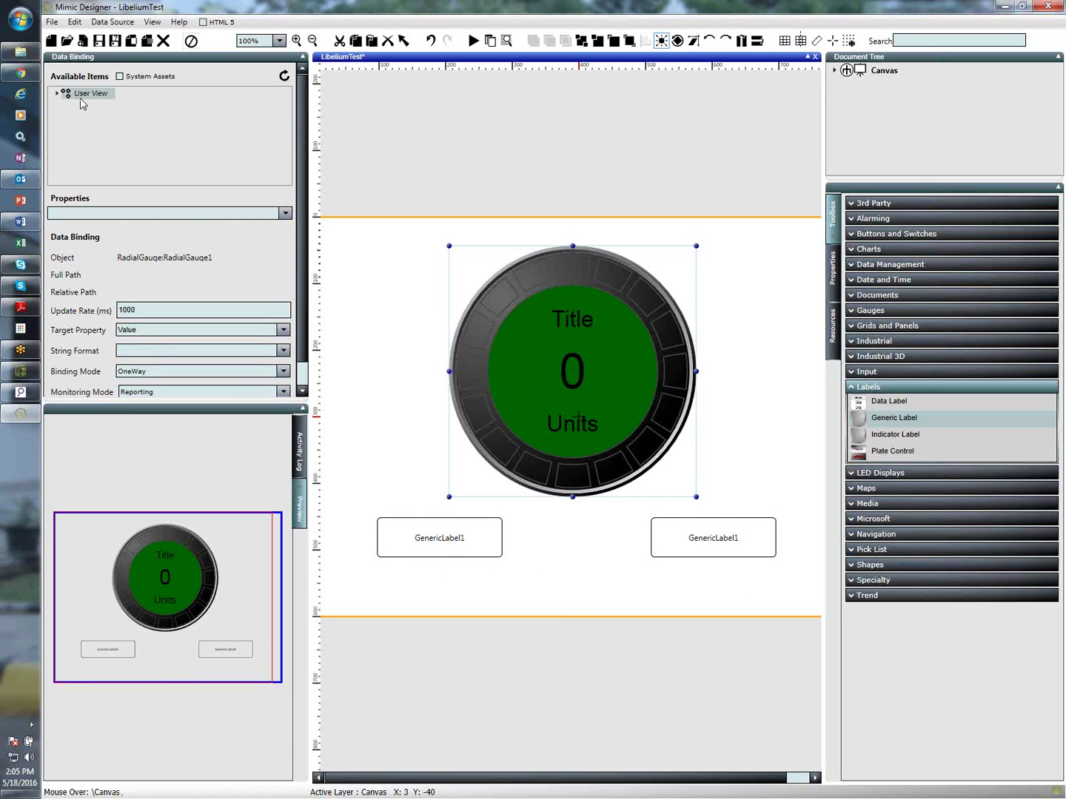
click(57, 94)
scroll(130, 154, down, 2)
scroll(130, 154, down, 1)
click(107, 113)
click(69, 110)
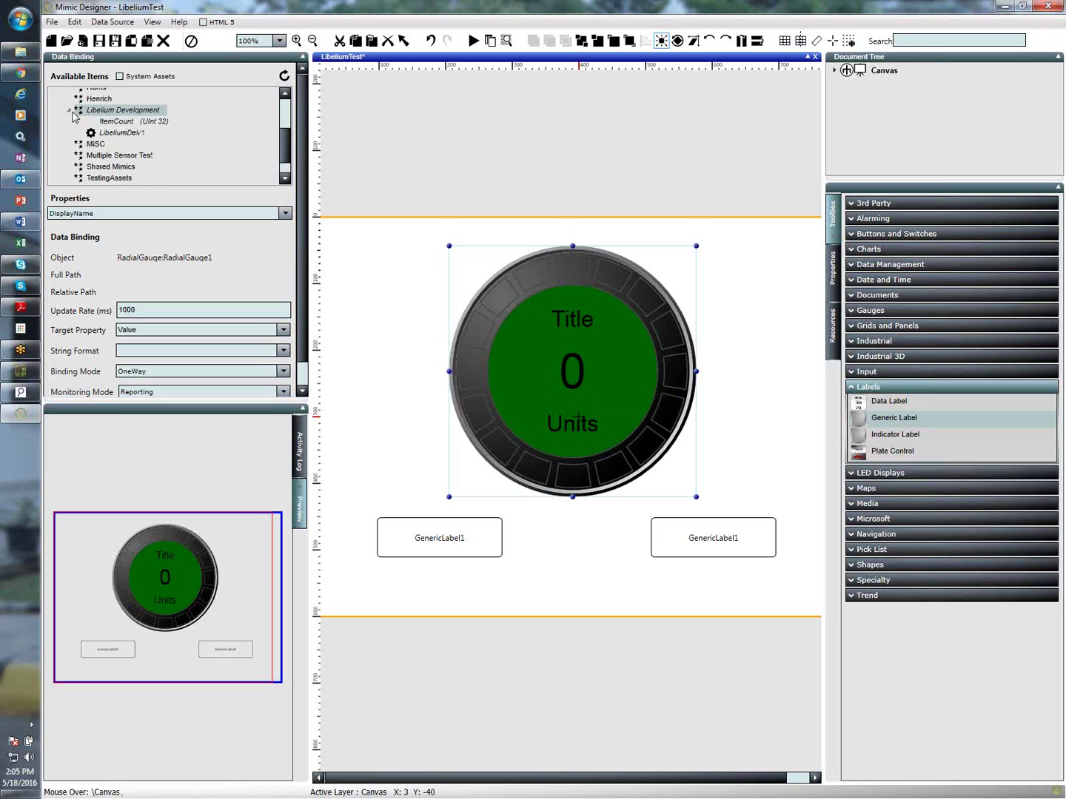
click(116, 132)
click(81, 132)
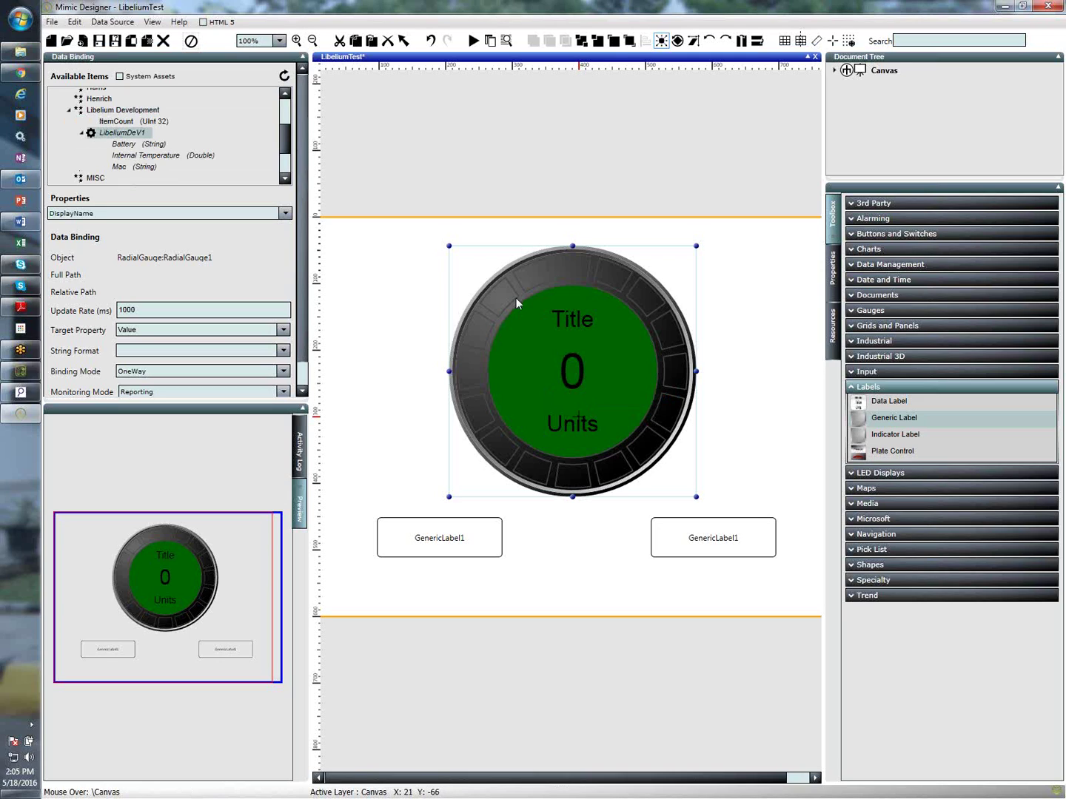
click(148, 144)
click(146, 156)
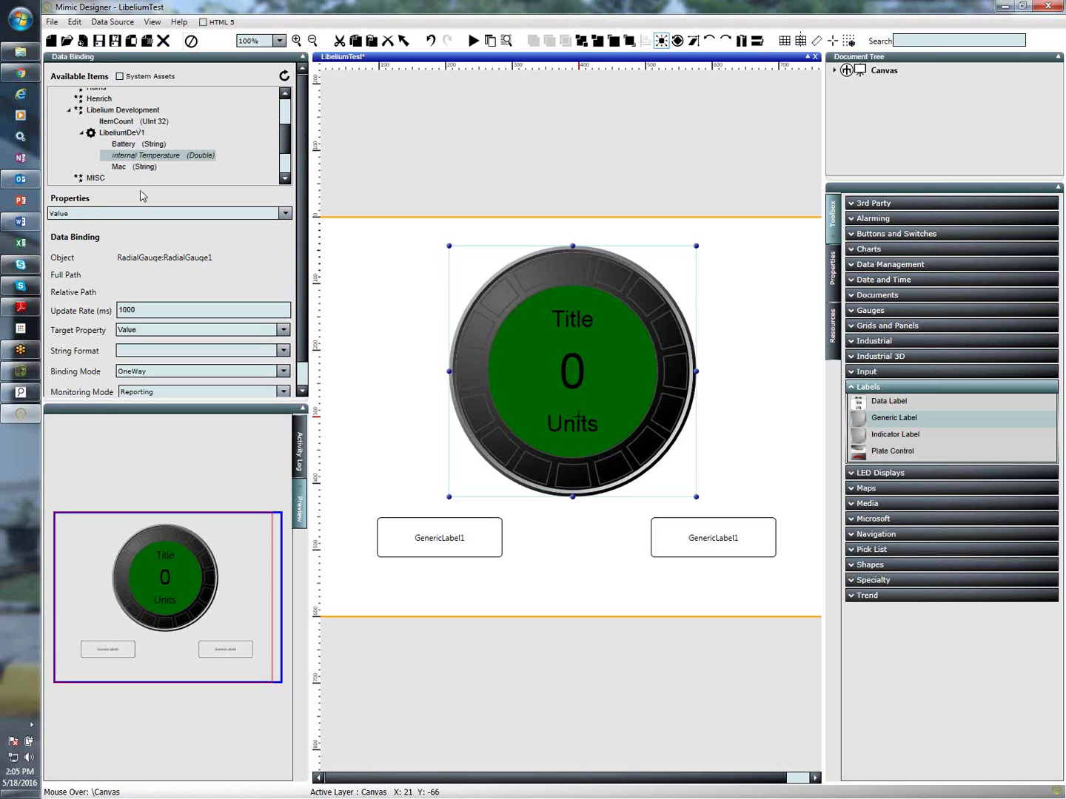
scroll(303, 369, down, 1)
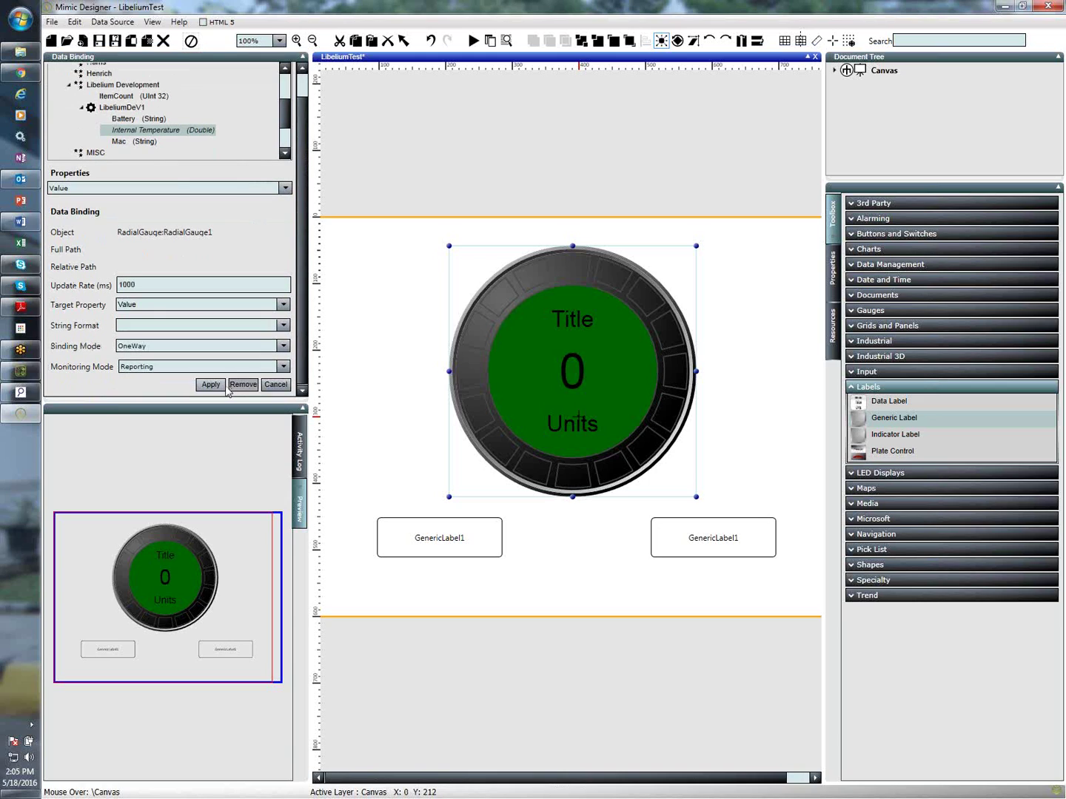
click(210, 384)
Bind the left label to Mac and the right label to Battery
click(438, 543)
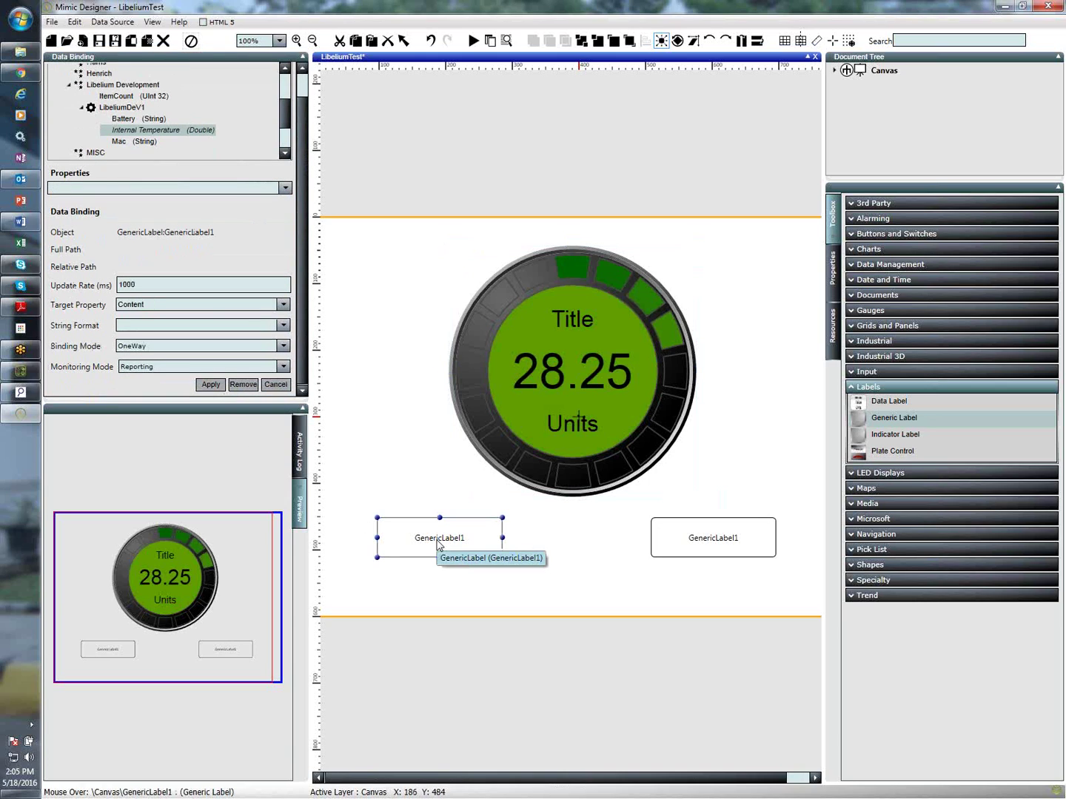
click(134, 142)
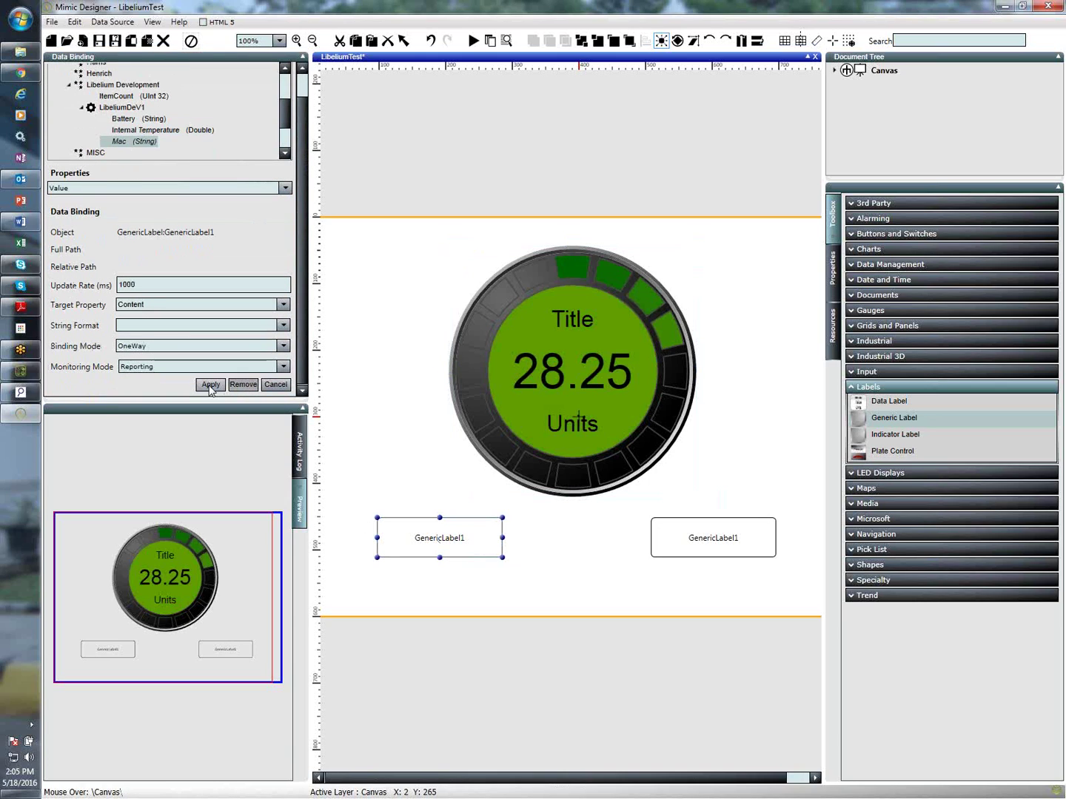
click(210, 385)
click(743, 545)
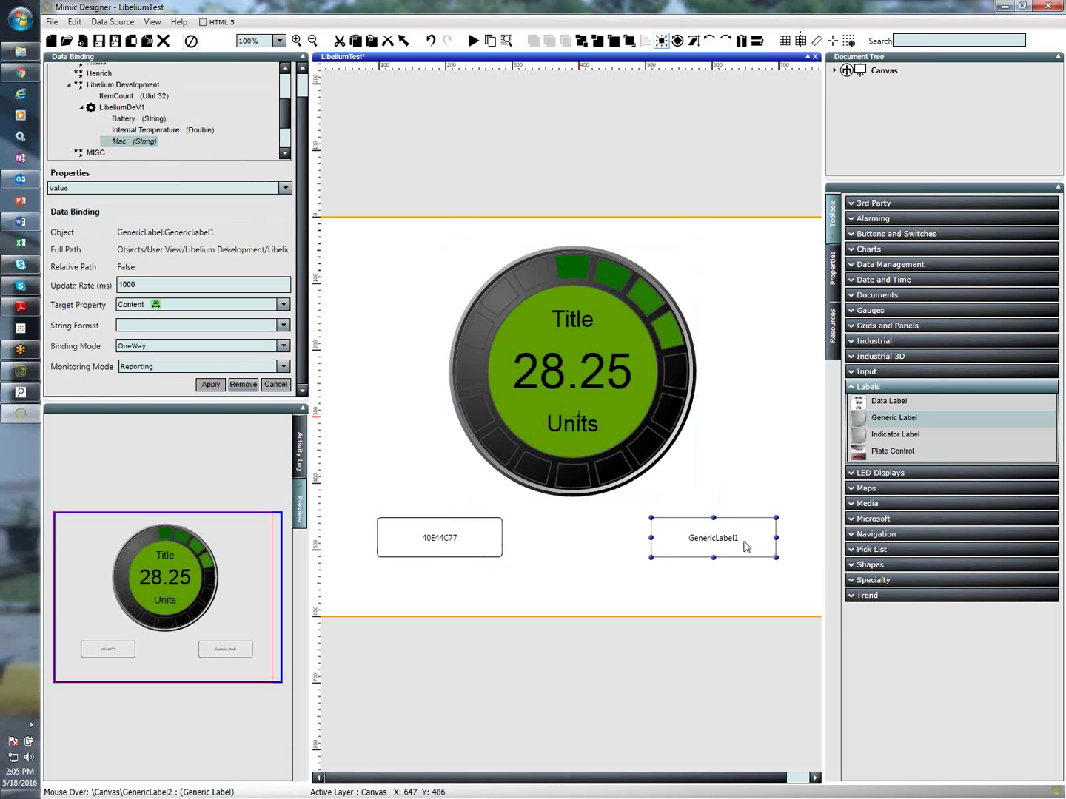
click(128, 119)
click(221, 385)
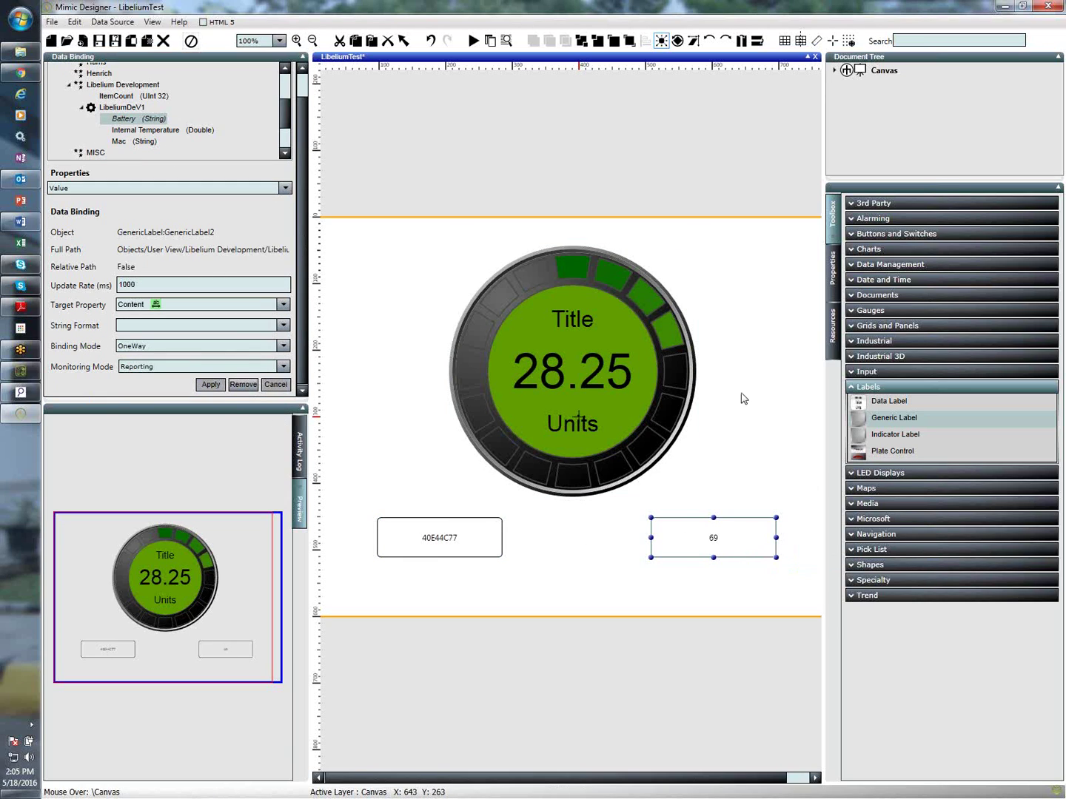
Save the LibeliumTest mimic, choosing the Libelium Development folder in the Save Mimic dialog
click(99, 40)
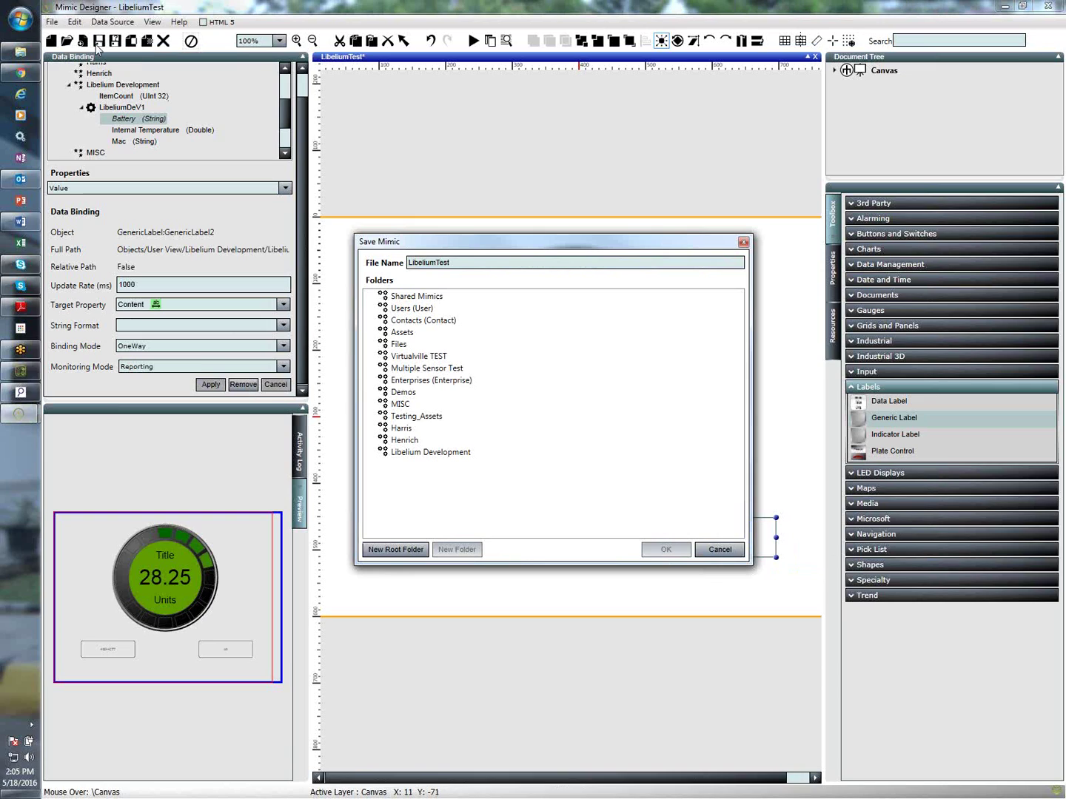
click(418, 453)
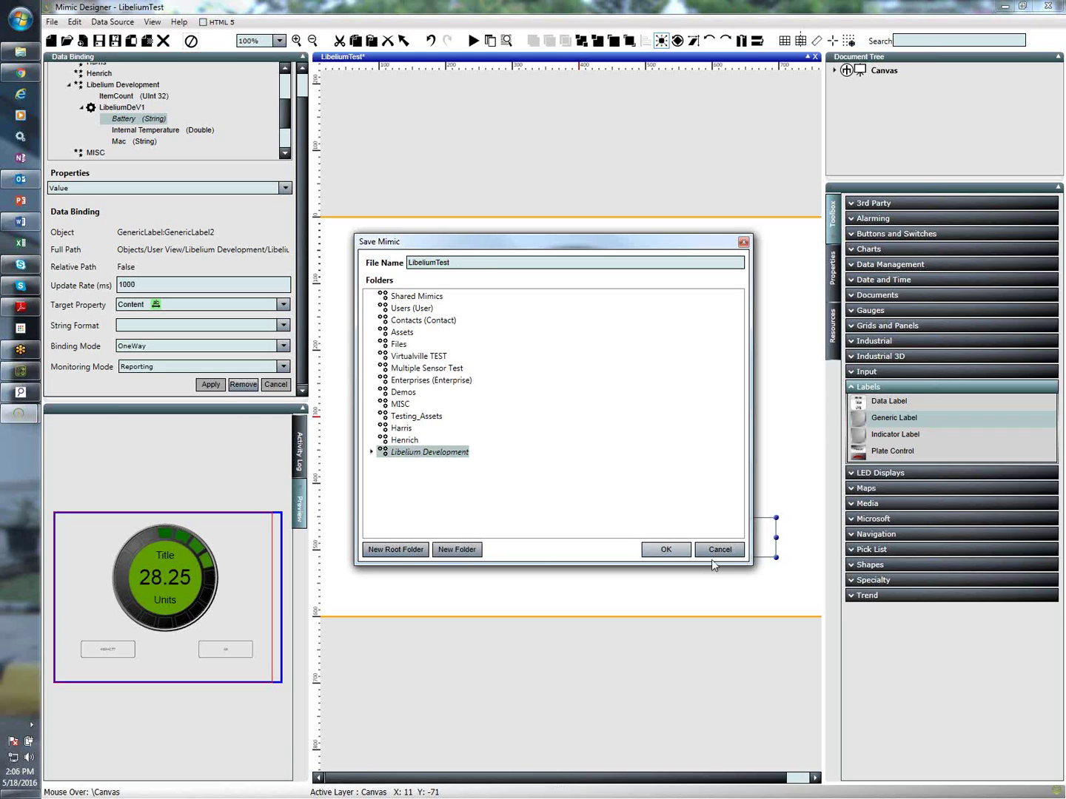
click(649, 553)
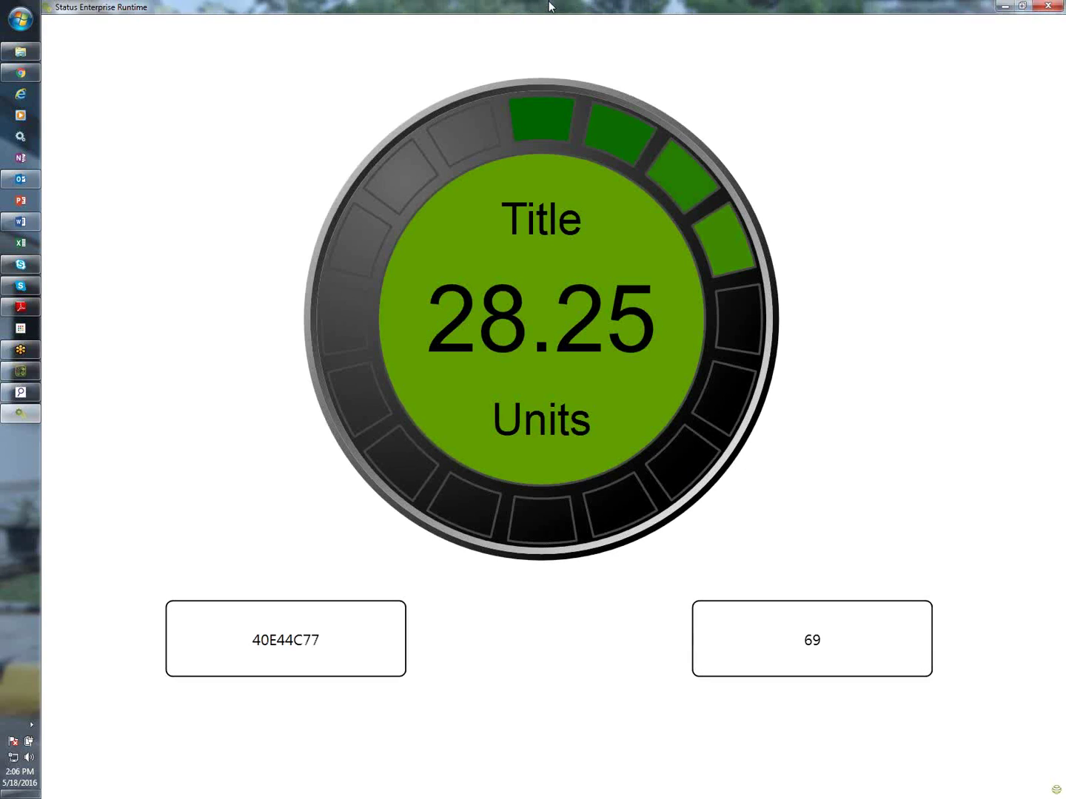
Close the LibeliumTest Runtime window and the Mimic Designer, leaving the Application Launcher
drag(548, 6, 439, 123)
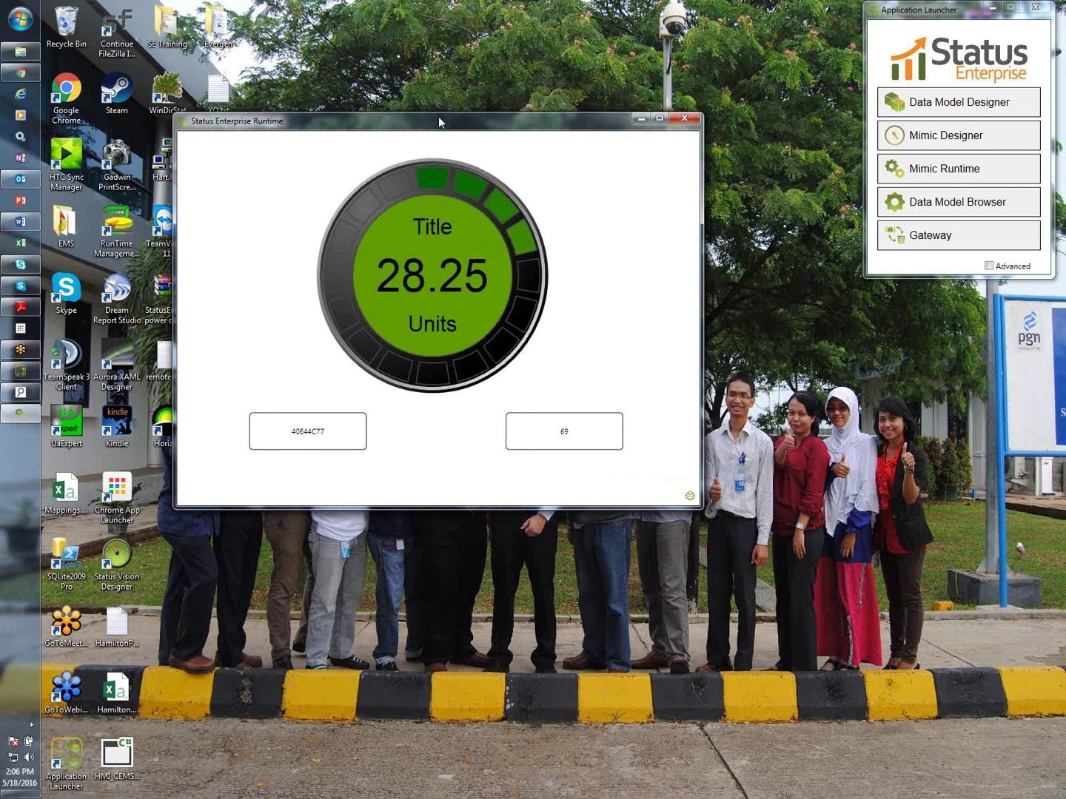
click(677, 122)
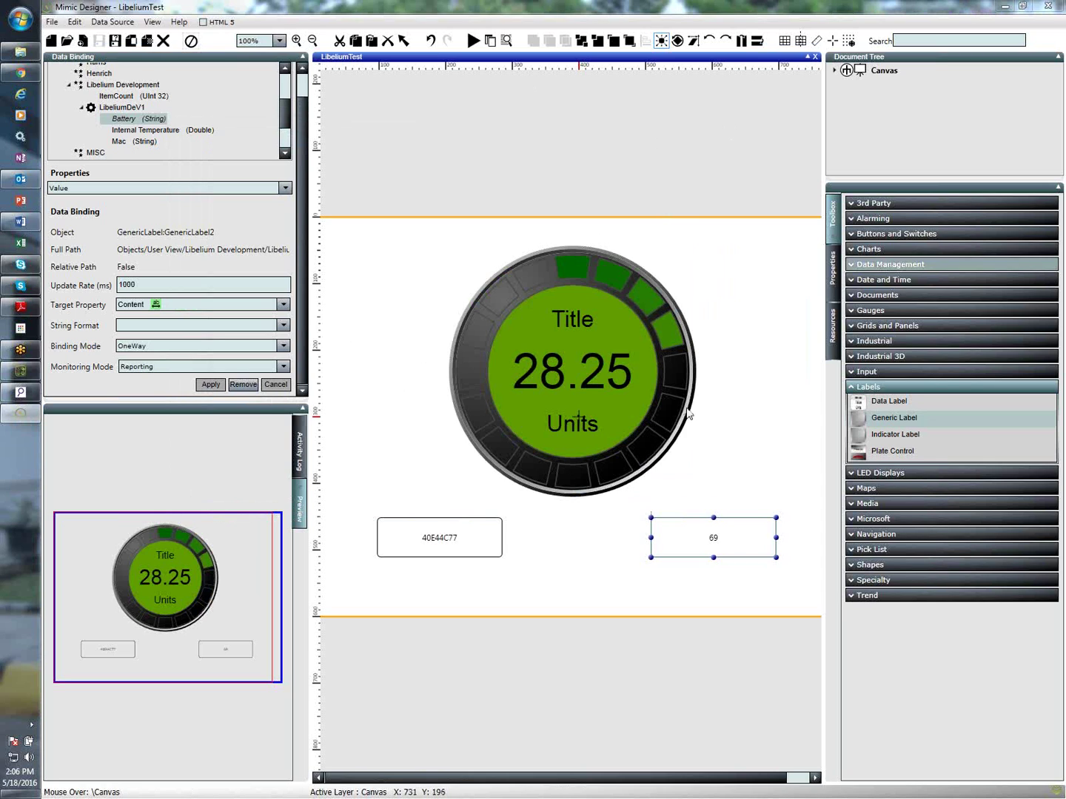
click(1058, 6)
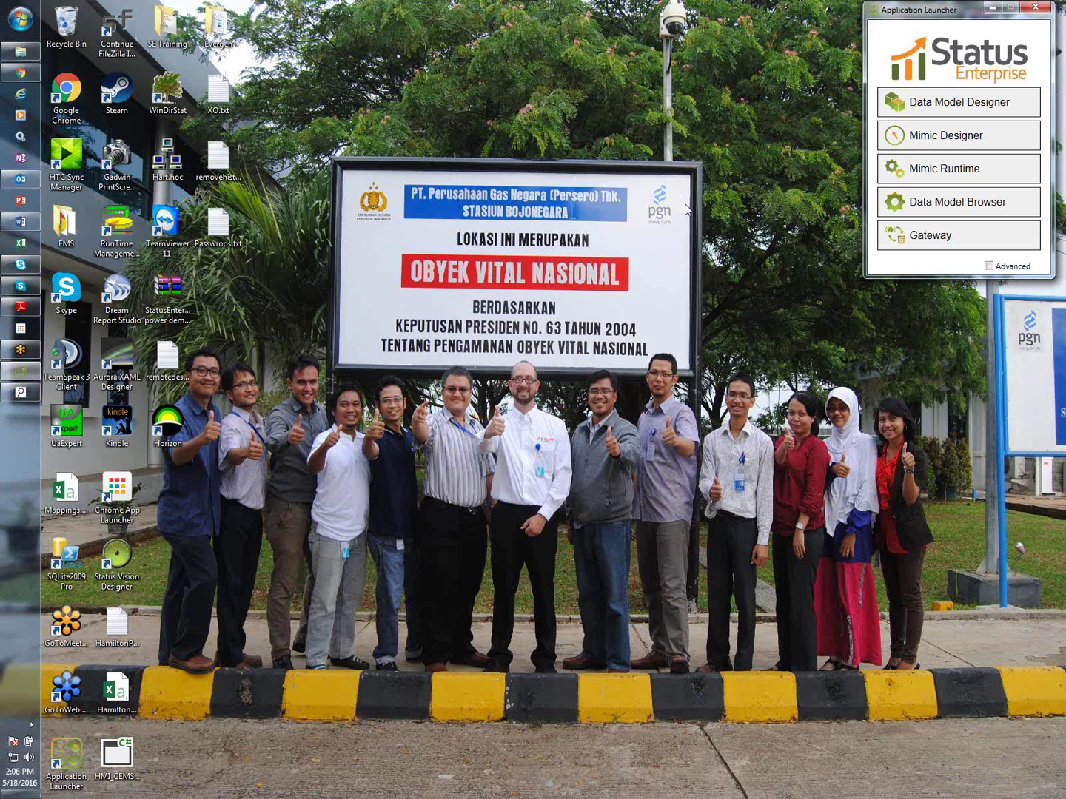
Launch the HTML5 Gateway, log in, and open Libelium Development > LibeliumTest
click(937, 246)
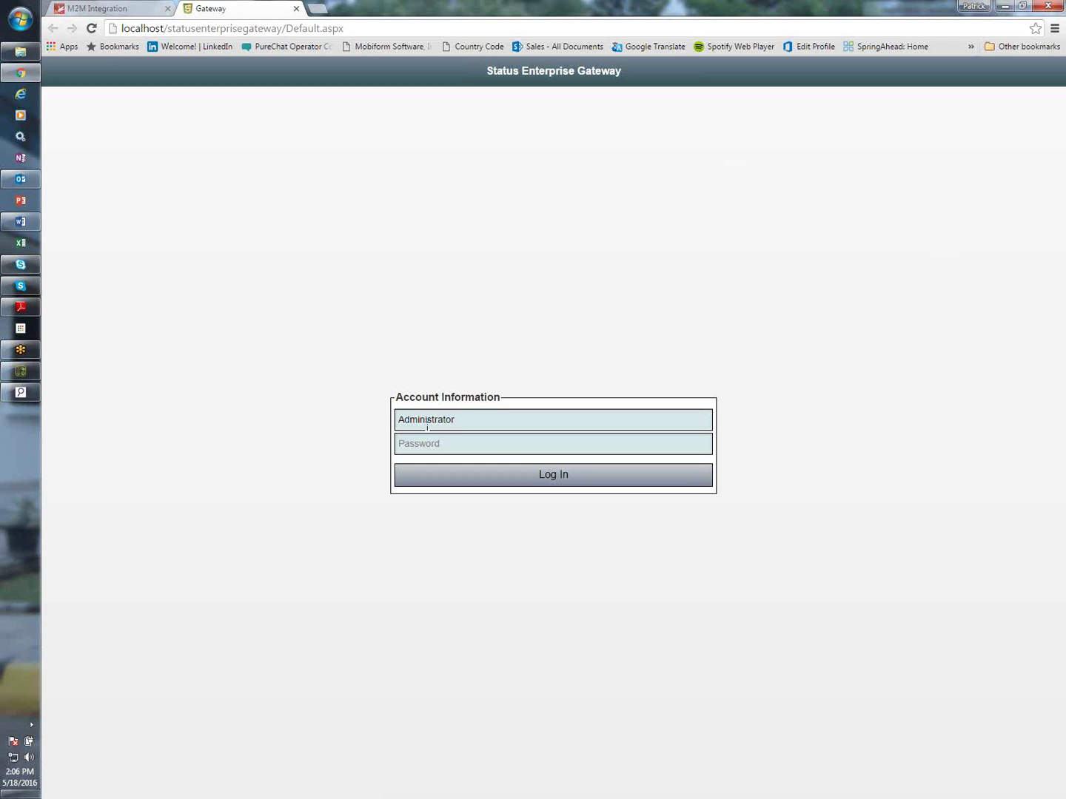
click(508, 482)
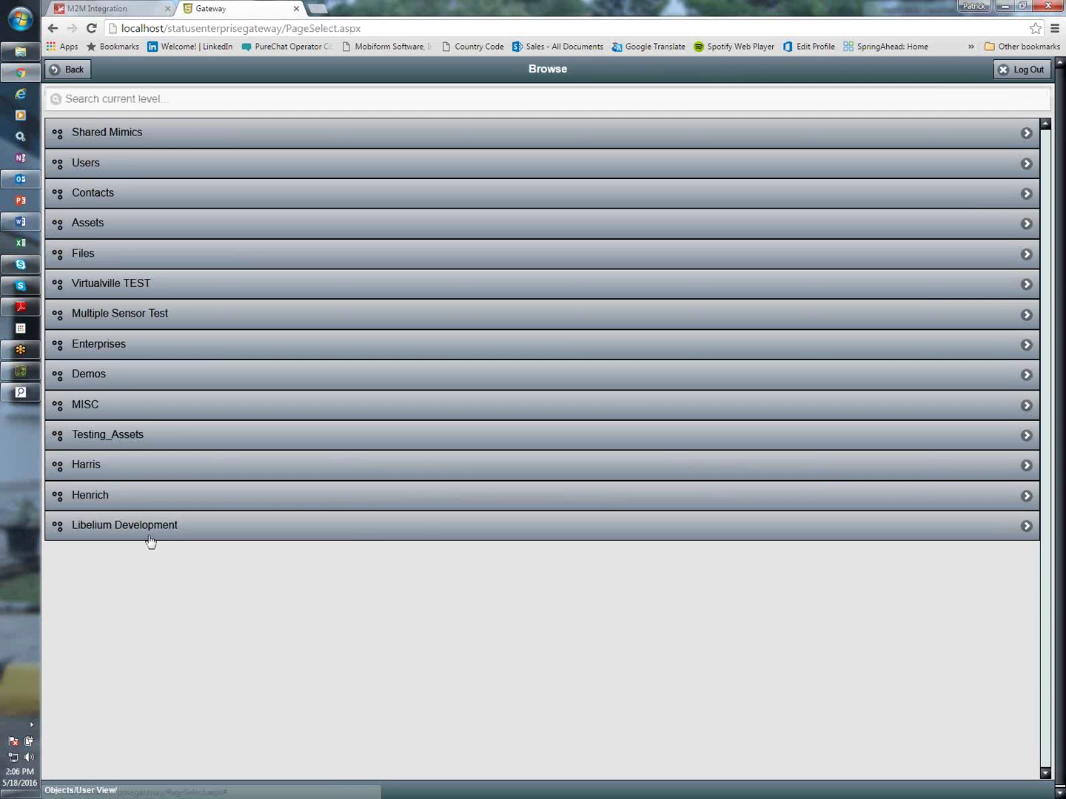
click(148, 531)
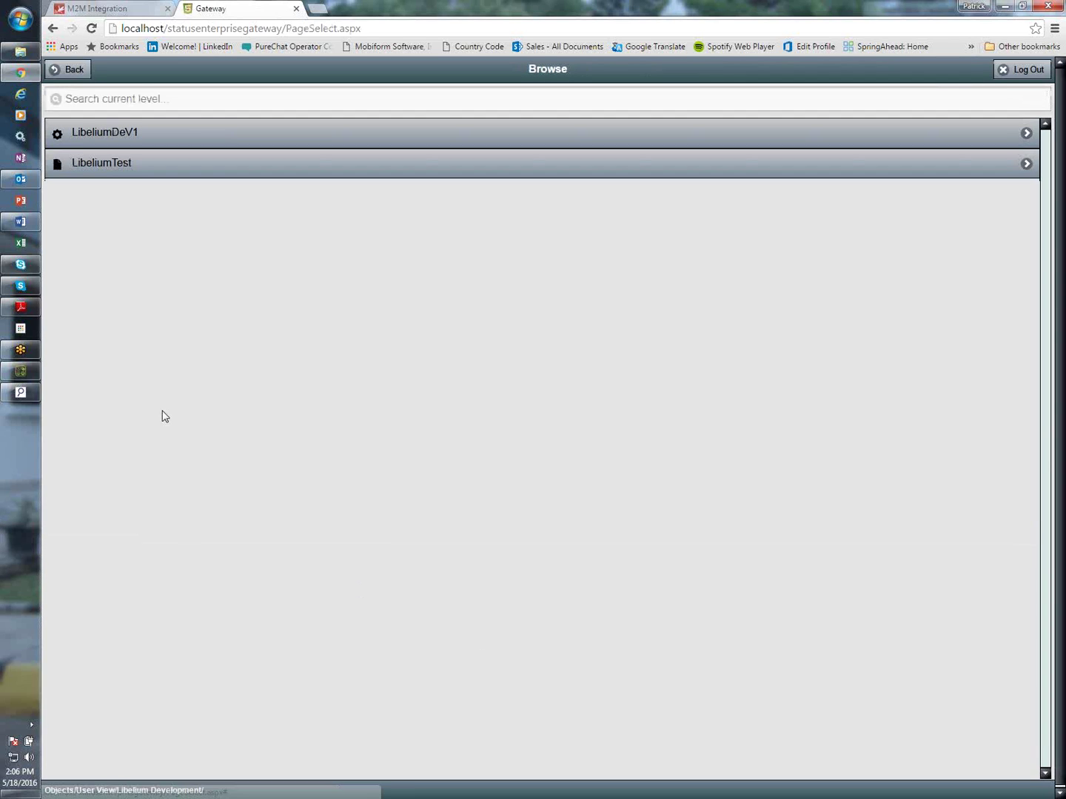
click(106, 166)
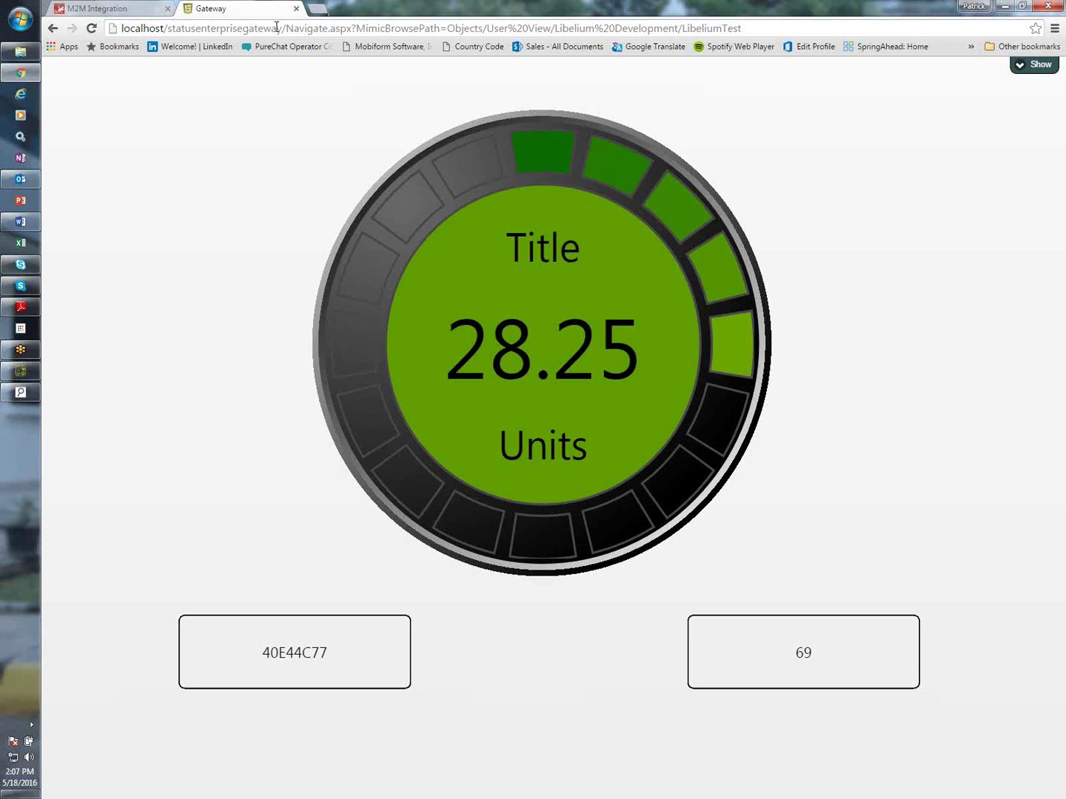
Copy the gateway address and load it in the iPhone 5C simulator's browser
drag(280, 28, 122, 28)
key(ctrl+c)
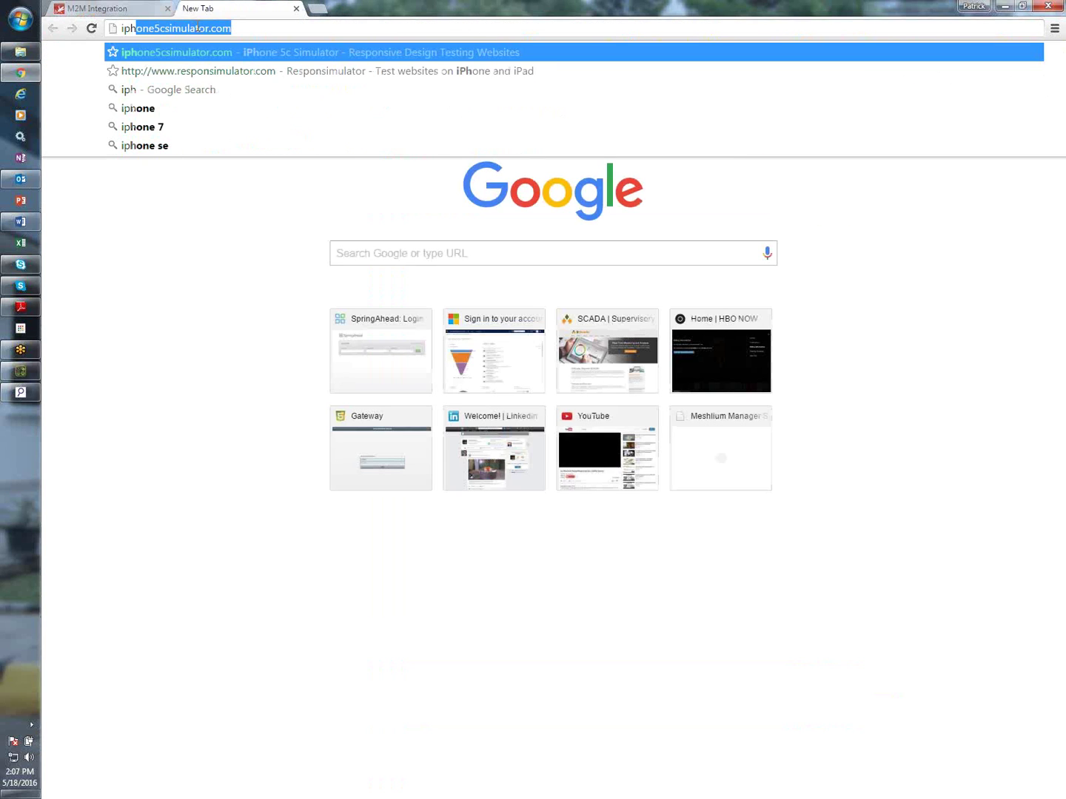
key(Return)
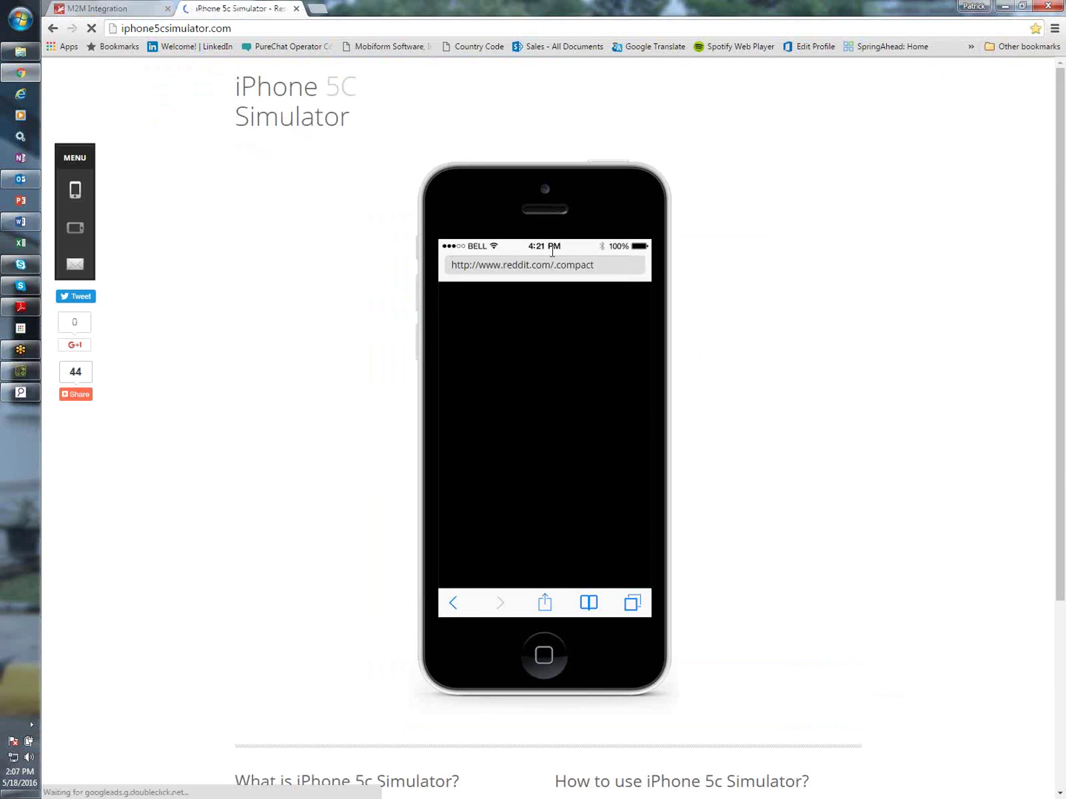
click(551, 252)
key(ctrl+v)
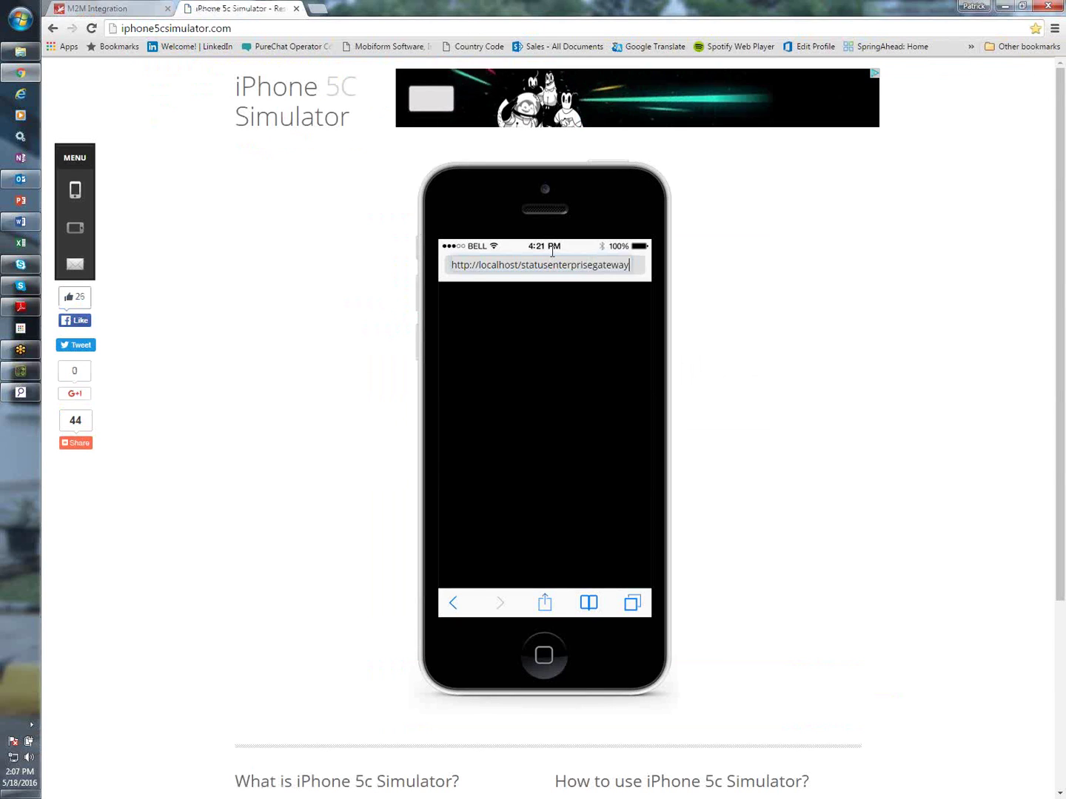
key(Return)
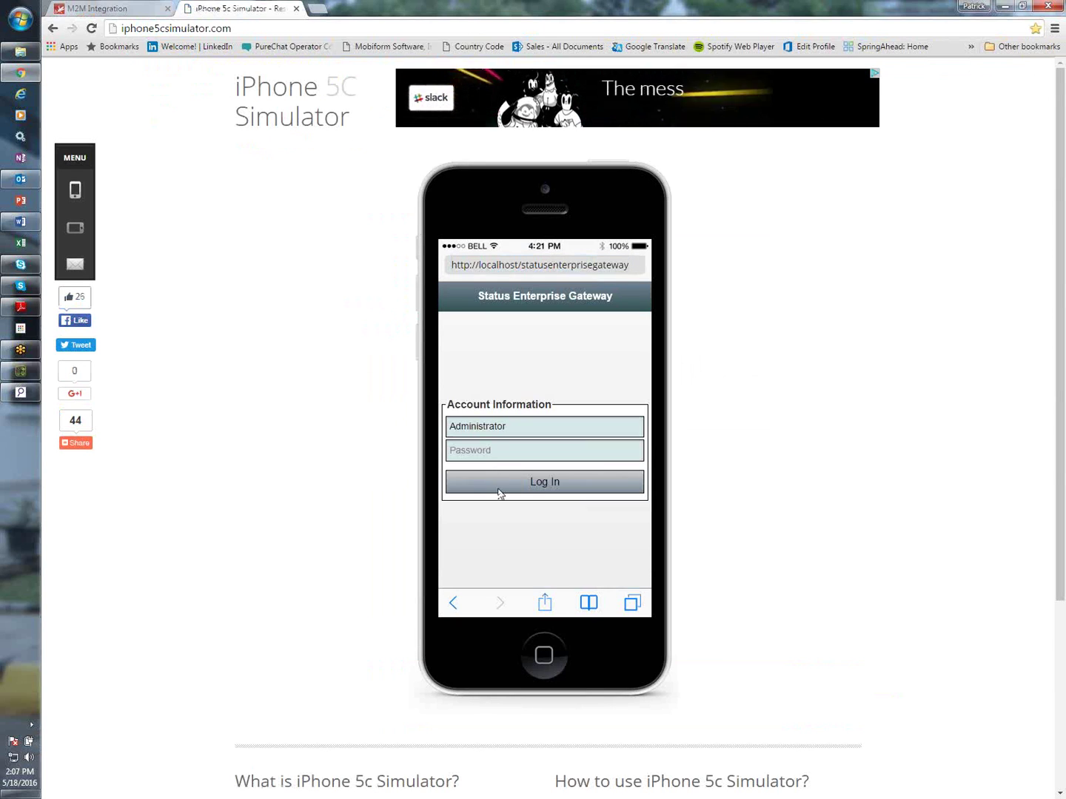
Log in on the simulated phone and open Libelium Development > LibeliumTest
click(502, 479)
scroll(519, 526, down, 3)
click(518, 549)
click(496, 398)
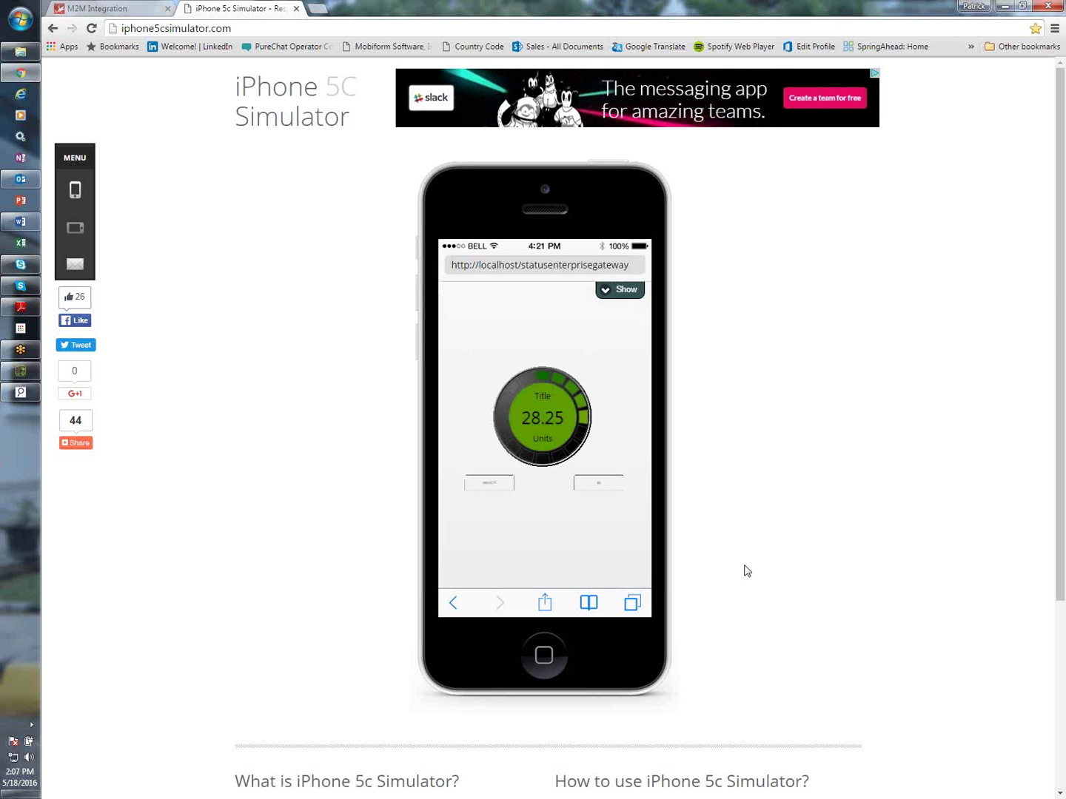